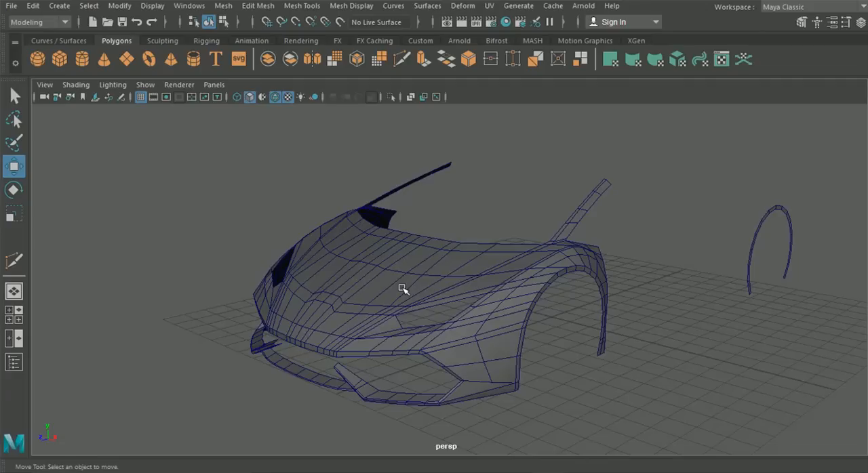
# - Examine the front body mesh in perspective and the car's roof area on the blueprint in the top view
pyautogui.keyDown('alt'); pyautogui.moveTo(427, 287); pyautogui.dragTo(457, 280); pyautogui.keyUp('alt')
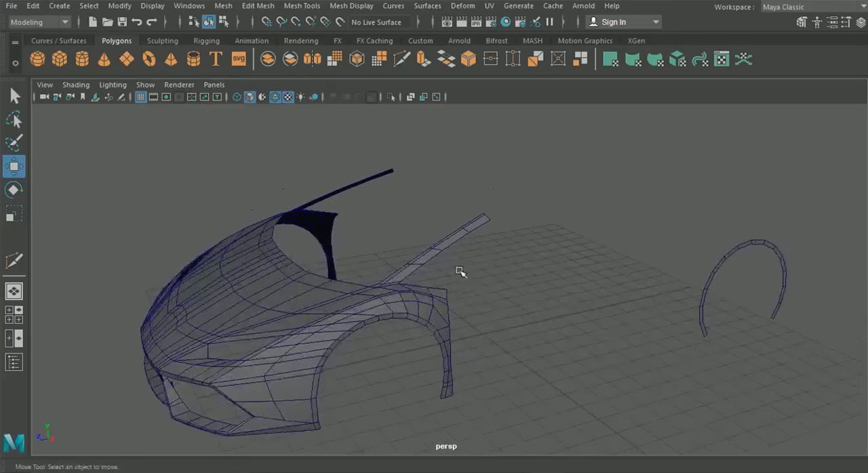
pyautogui.keyDown('alt'); pyautogui.moveTo(691, 202); pyautogui.dragTo(592, 224); pyautogui.keyUp('alt')
pyautogui.keyDown('alt'); pyautogui.moveTo(455, 292); pyautogui.dragTo(475, 271); pyautogui.keyUp('alt')
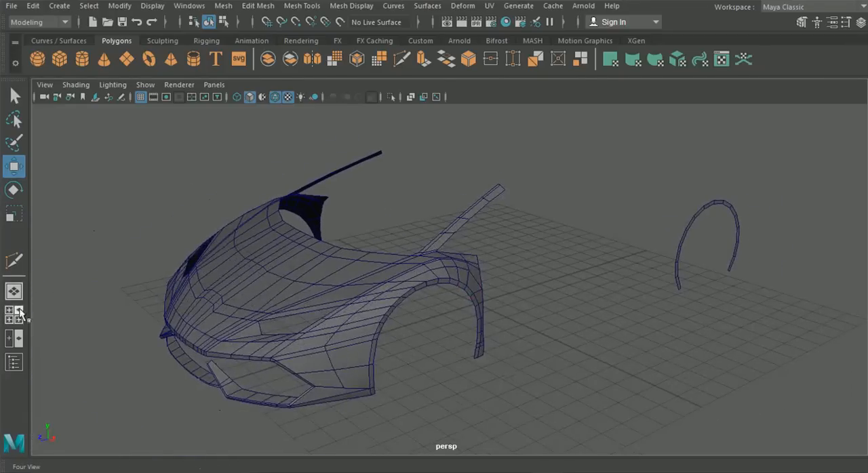
pyautogui.click(16, 309)
pyautogui.press('space')
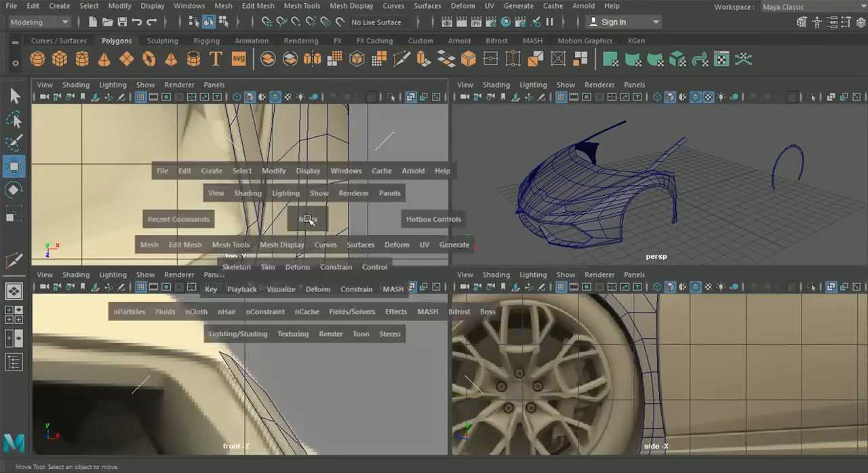
pyautogui.scroll(-6, 319, 220)
pyautogui.keyDown('alt'); pyautogui.moveTo(324, 224); pyautogui.dragTo(334, 280, button='middle'); pyautogui.keyUp('alt')
pyautogui.scroll(1, 335, 279)
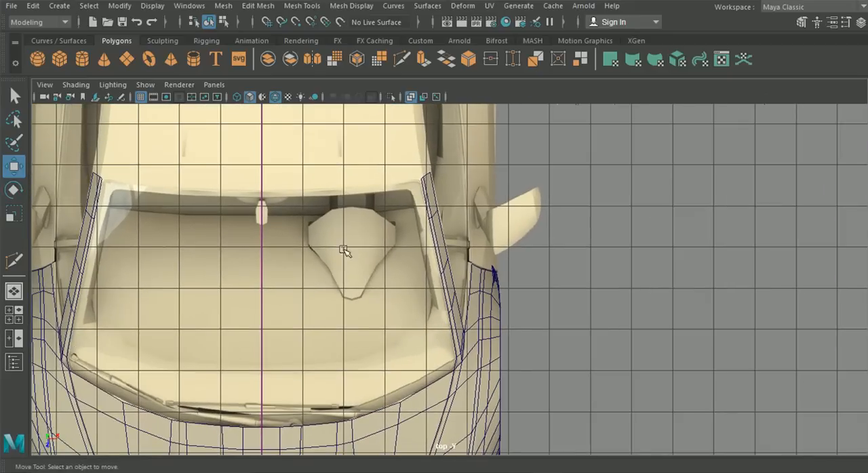
pyautogui.keyDown('alt'); pyautogui.moveTo(337, 250); pyautogui.dragTo(374, 330, button='middle'); pyautogui.keyUp('alt')
pyautogui.keyDown('alt'); pyautogui.moveTo(348, 203); pyautogui.dragTo(387, 297, button='middle'); pyautogui.keyUp('alt')
pyautogui.keyDown('alt'); pyautogui.moveTo(364, 185); pyautogui.dragTo(383, 259, button='middle'); pyautogui.keyUp('alt')
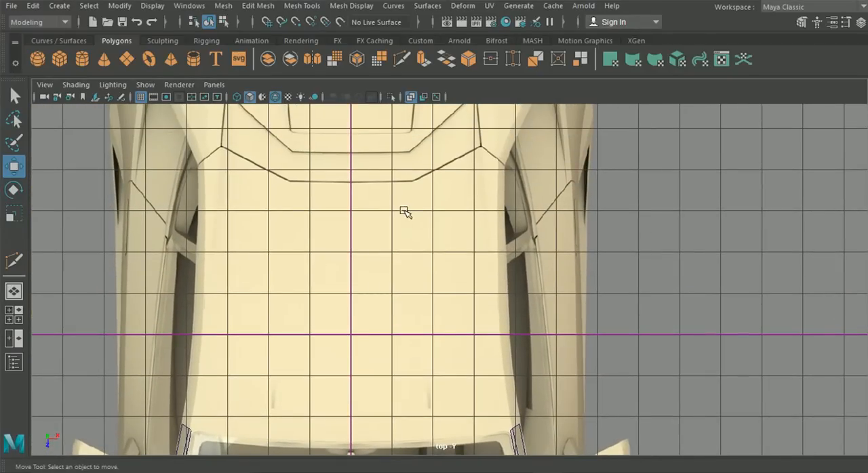
pyautogui.scroll(2, 405, 208)
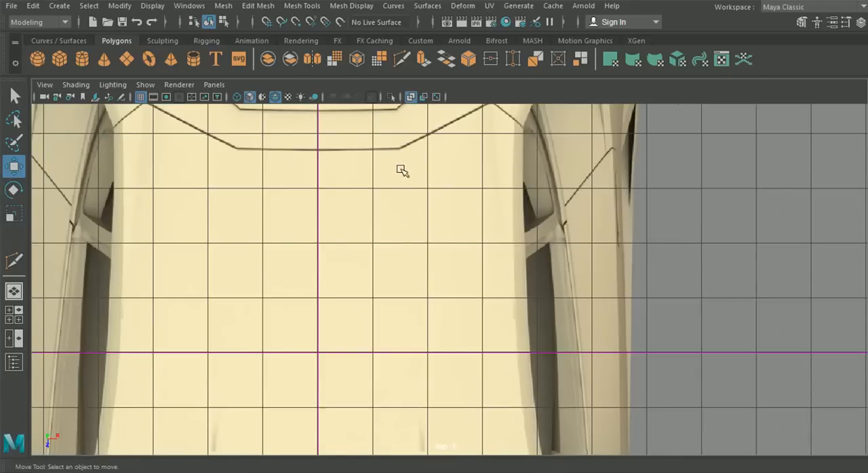
pyautogui.scroll(-2, 436, 350)
pyautogui.keyDown('alt'); pyautogui.moveTo(430, 368); pyautogui.dragTo(436, 314, button='middle'); pyautogui.keyUp('alt')
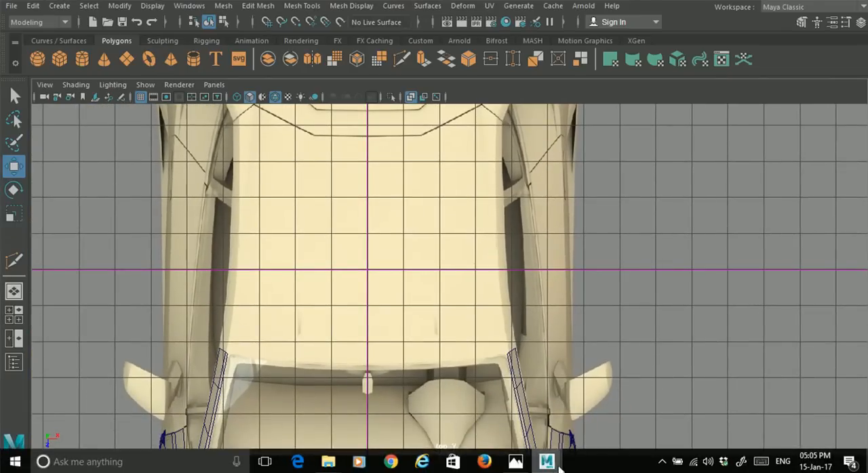
# - Switch to the Photos app and browse the Lamborghini Huracán reference pictures to study the roof and rear shape
pyautogui.click(523, 463)
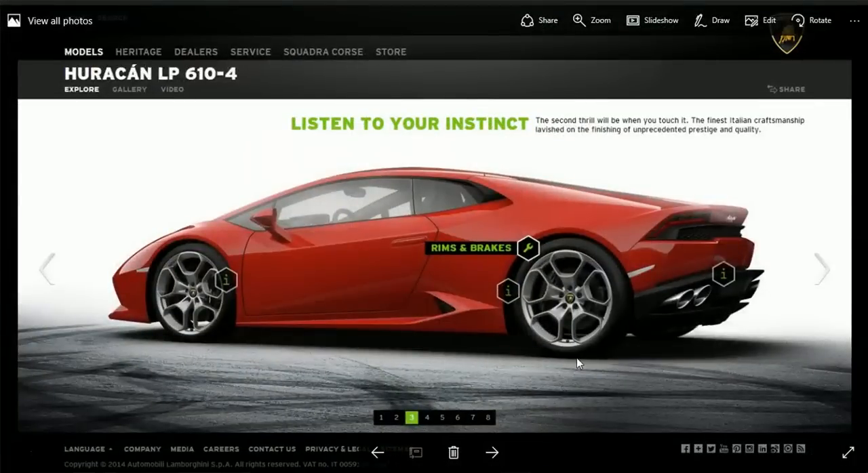
pyautogui.click(497, 453)
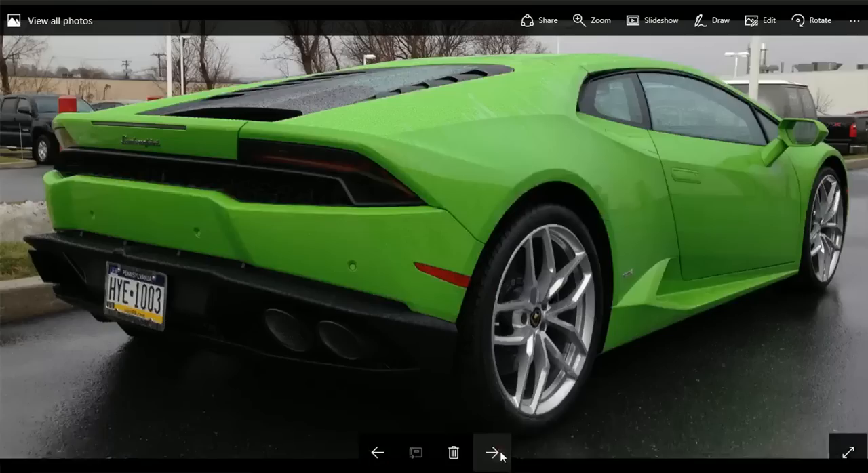
pyautogui.click(499, 455)
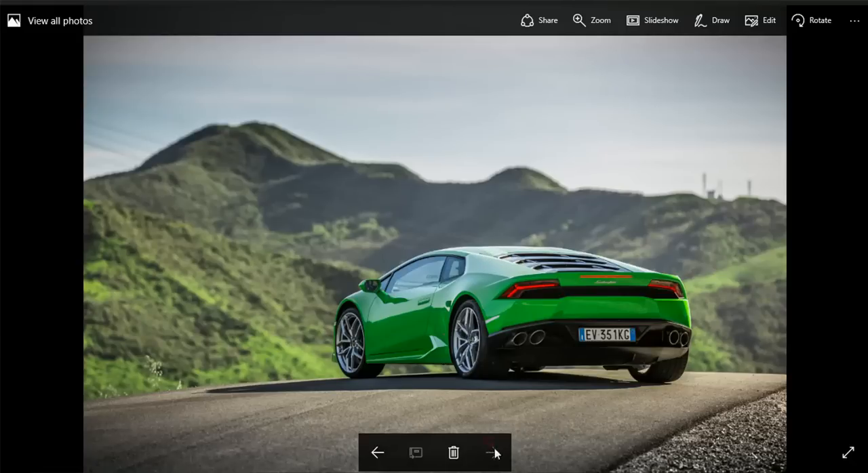
pyautogui.click(378, 452)
pyautogui.click(378, 452)
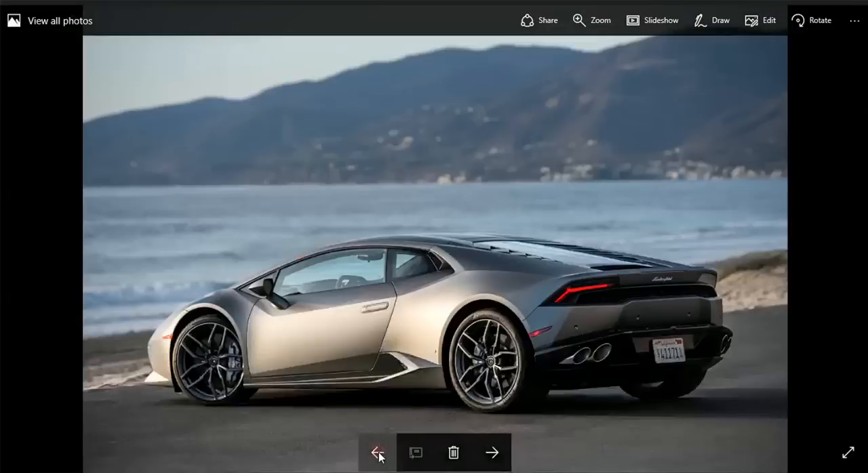
pyautogui.click(377, 452)
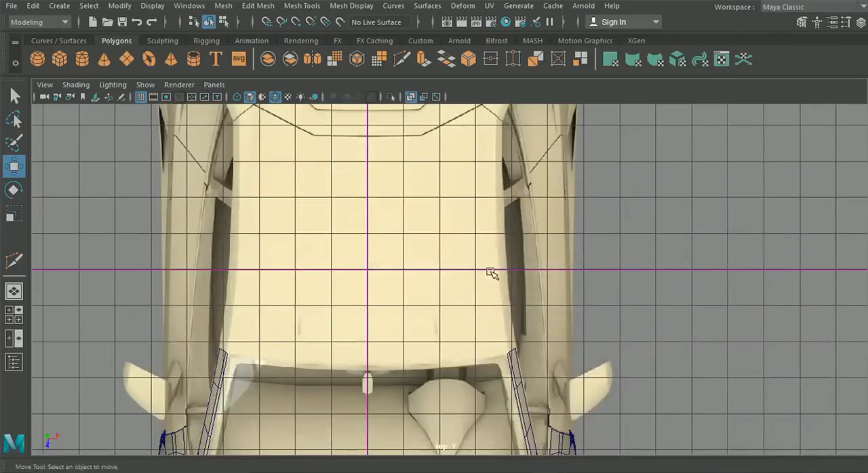
# - Back in Maya, extrude the upper end edge of the windshield pillar strip and move it rearward along the roof's side in top view
pyautogui.click(515, 372)
pyautogui.moveTo(515, 365); pyautogui.dragTo(496, 63, button='right')
pyautogui.keyDown('alt'); pyautogui.moveTo(495, 241); pyautogui.dragTo(479, 144, button='middle'); pyautogui.keyUp('alt')
pyautogui.scroll(5, 477, 174)
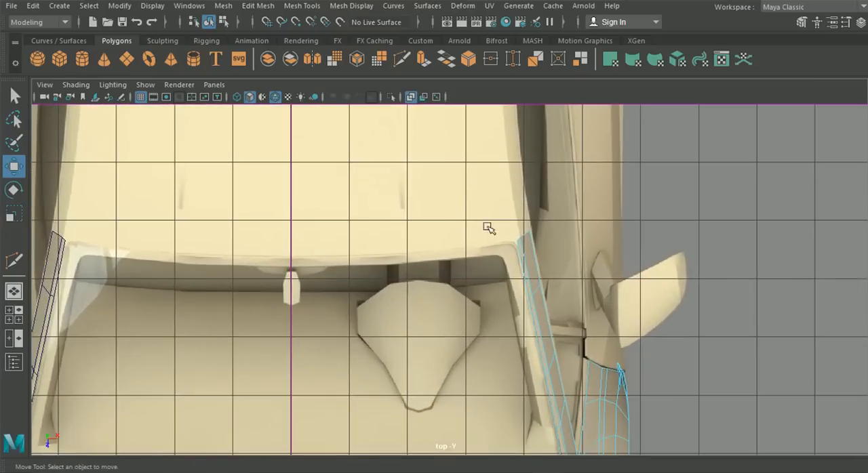
pyautogui.moveTo(454, 248); pyautogui.dragTo(453, 64, button='right')
pyautogui.moveTo(426, 191); pyautogui.dragTo(477, 248)
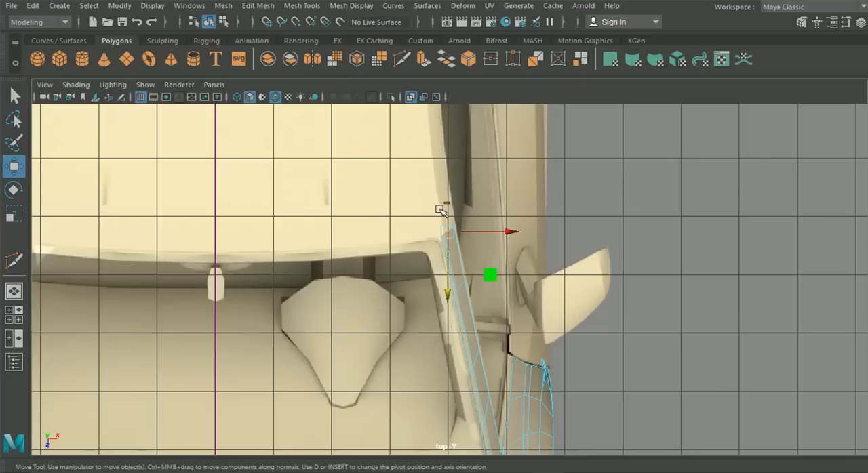
pyautogui.hotkey('ctrl', 'e')
pyautogui.keyDown('alt'); pyautogui.moveTo(469, 196); pyautogui.dragTo(479, 244, button='middle'); pyautogui.keyUp('alt')
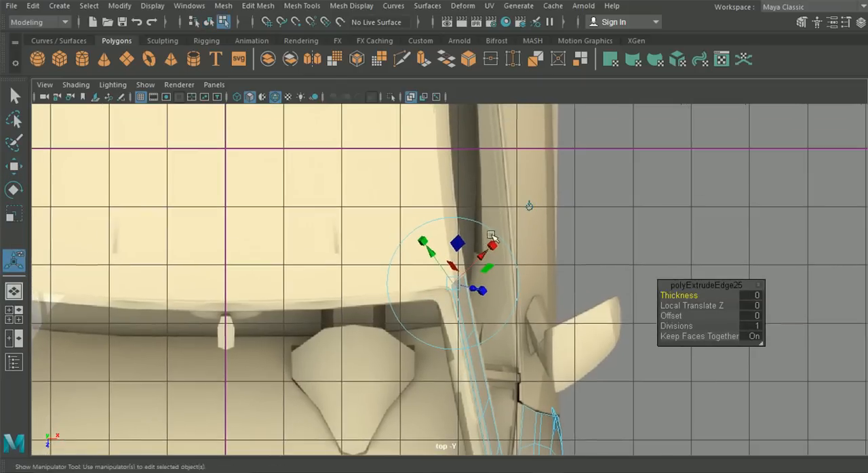
pyautogui.click(531, 206)
pyautogui.keyDown('alt'); pyautogui.moveTo(507, 209); pyautogui.dragTo(510, 240, button='middle'); pyautogui.keyUp('alt')
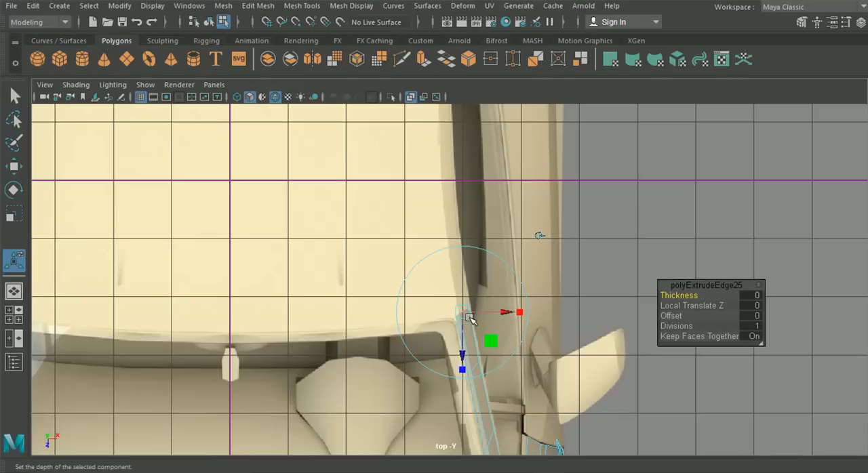
pyautogui.moveTo(464, 313); pyautogui.dragTo(454, 237)
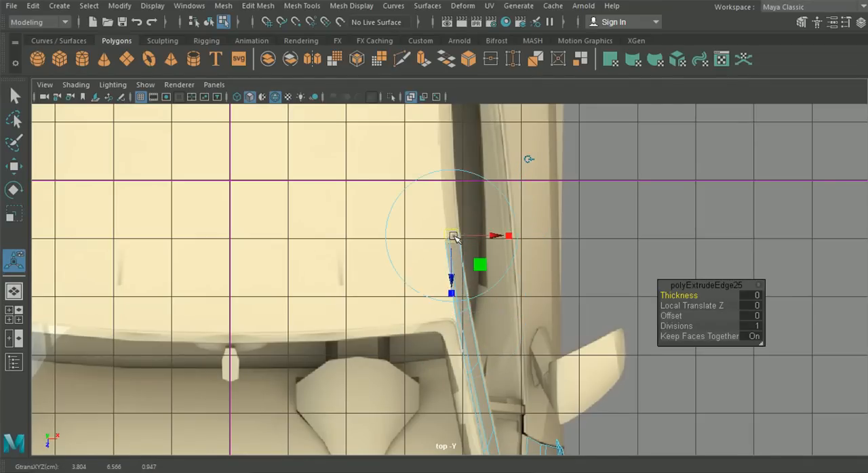
# - Reposition the extruded pillar edge in the side view so that it follows the roofline above the door window
pyautogui.click(18, 316)
pyautogui.press('space')
pyautogui.keyDown('alt'); pyautogui.moveTo(537, 275); pyautogui.dragTo(464, 383, button='middle'); pyautogui.keyUp('alt')
pyautogui.scroll(-6, 502, 305)
pyautogui.scroll(2, 583, 163)
pyautogui.keyDown('alt'); pyautogui.moveTo(588, 158); pyautogui.dragTo(510, 249, button='middle'); pyautogui.keyUp('alt')
pyautogui.scroll(5, 512, 250)
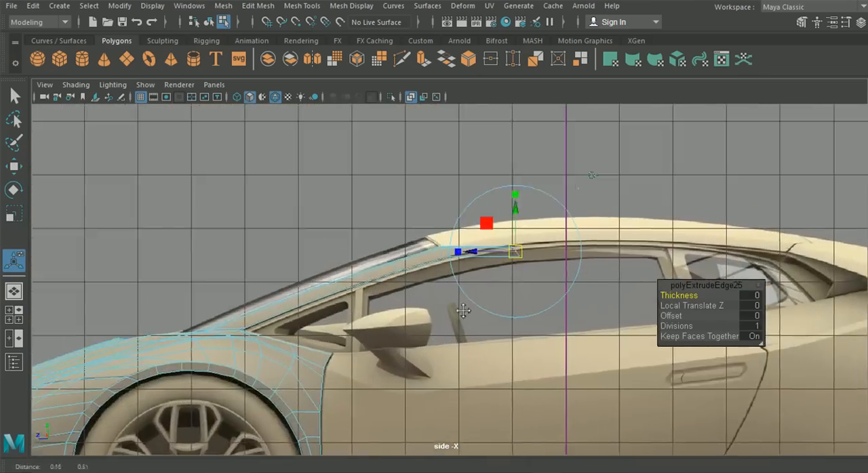
pyautogui.moveTo(432, 297); pyautogui.dragTo(432, 264)
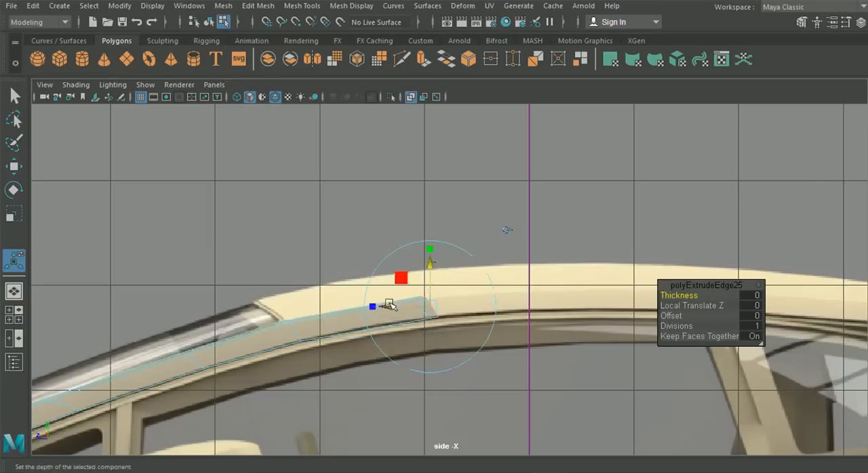
pyautogui.moveTo(433, 308); pyautogui.dragTo(411, 309)
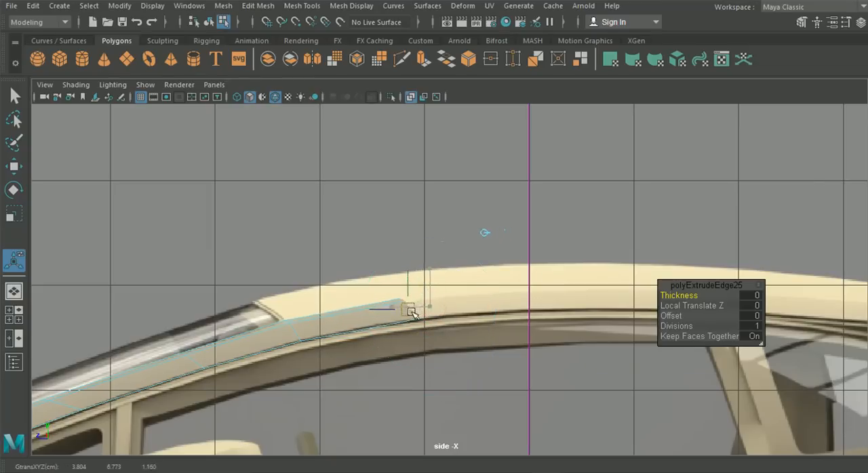
# - Adjust the end vertices of the extended pillar strip in the side view to match the roof's curve and slanted edge
pyautogui.scroll(4, 474, 302)
pyautogui.moveTo(349, 309); pyautogui.dragTo(283, 101, button='right')
pyautogui.moveTo(425, 252); pyautogui.dragTo(453, 285)
pyautogui.click(15, 166)
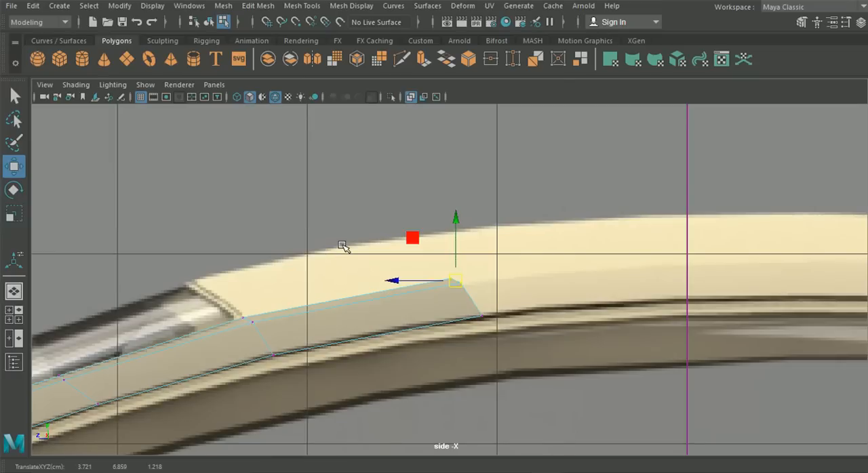
pyautogui.keyDown('alt'); pyautogui.moveTo(376, 277); pyautogui.dragTo(248, 278, button='middle'); pyautogui.keyUp('alt')
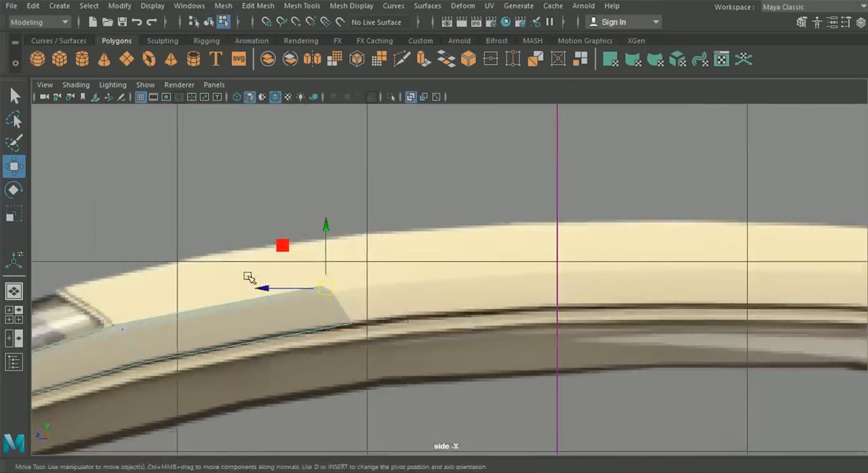
pyautogui.keyDown('alt'); pyautogui.moveTo(671, 233); pyautogui.dragTo(449, 239, button='middle'); pyautogui.keyUp('alt')
pyautogui.keyDown('alt'); pyautogui.moveTo(708, 282); pyautogui.dragTo(338, 237, button='middle'); pyautogui.keyUp('alt')
pyautogui.keyDown('alt'); pyautogui.moveTo(96, 278); pyautogui.dragTo(391, 299, button='middle'); pyautogui.keyUp('alt')
pyautogui.keyDown('alt'); pyautogui.moveTo(169, 298); pyautogui.dragTo(224, 287, button='middle'); pyautogui.keyUp('alt')
# - Extrude the inner edge of the new pillar segment sideways across the roof toward the car's centre line in top view
pyautogui.click(15, 311)
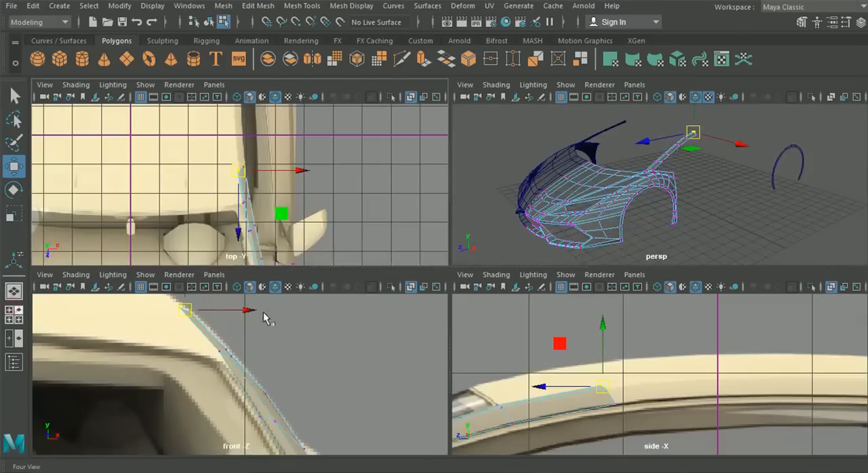
pyautogui.press('space')
pyautogui.moveTo(452, 275); pyautogui.dragTo(450, 60, button='right')
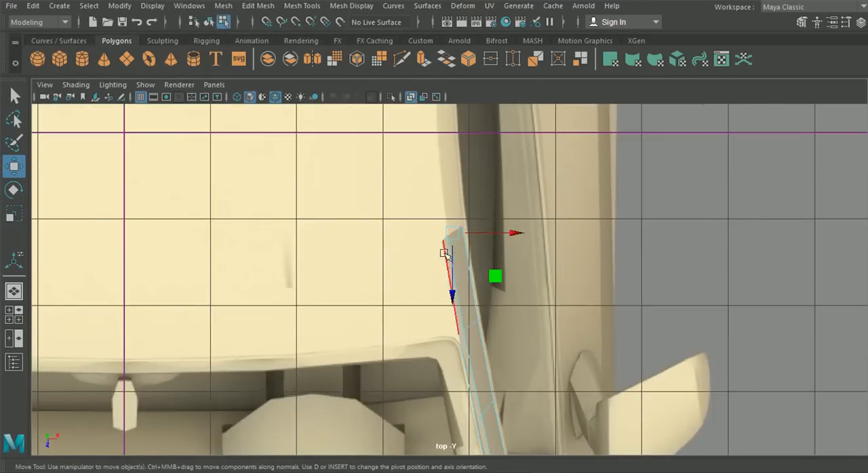
pyautogui.click(444, 253)
pyautogui.hotkey('ctrl', 'e')
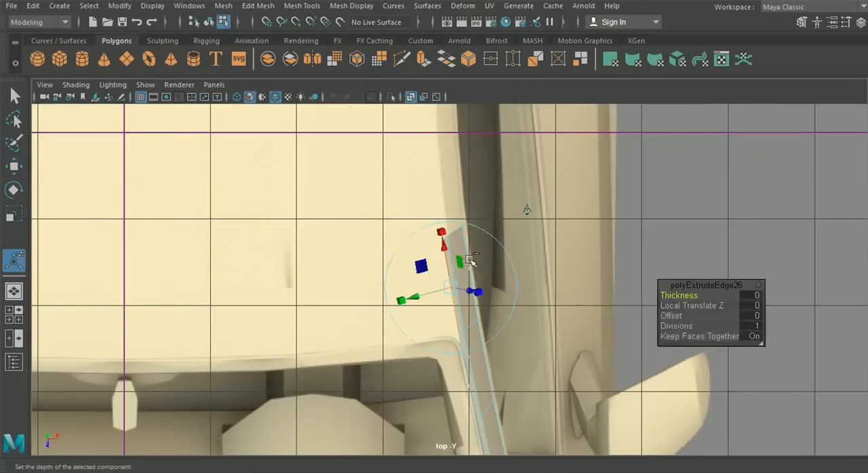
pyautogui.click(527, 211)
pyautogui.moveTo(495, 288); pyautogui.dragTo(220, 269)
# - Snap the roof strip's two inner vertices to the centre line and move them forward to match the windshield's curved upper edge
pyautogui.moveTo(251, 155)
pyautogui.mouseDown(button='right')
pyautogui.moveTo(244, 136)
pyautogui.moveTo(0, 161)
pyautogui.mouseUp(button='right')
pyautogui.click(9, 165)
pyautogui.keyDown('alt'); pyautogui.moveTo(75, 220); pyautogui.dragTo(215, 208, button='middle'); pyautogui.keyUp('alt')
pyautogui.moveTo(216, 207); pyautogui.dragTo(289, 260)
pyautogui.press('x')
pyautogui.moveTo(330, 236); pyautogui.dragTo(228, 237)
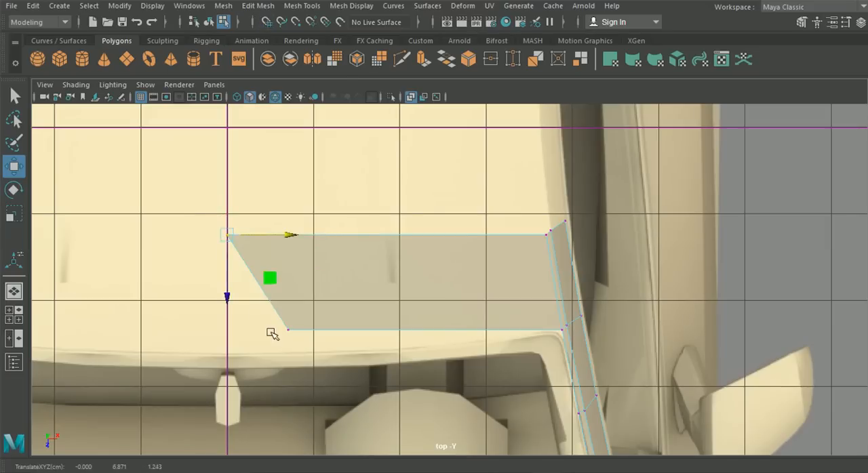
pyautogui.moveTo(266, 338); pyautogui.dragTo(326, 305)
pyautogui.moveTo(354, 330); pyautogui.dragTo(333, 332)
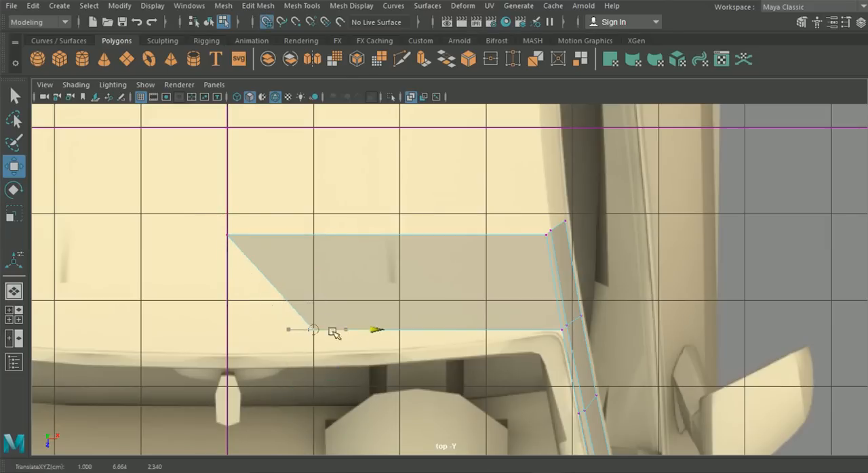
pyautogui.moveTo(261, 333); pyautogui.dragTo(316, 311, button='middle')
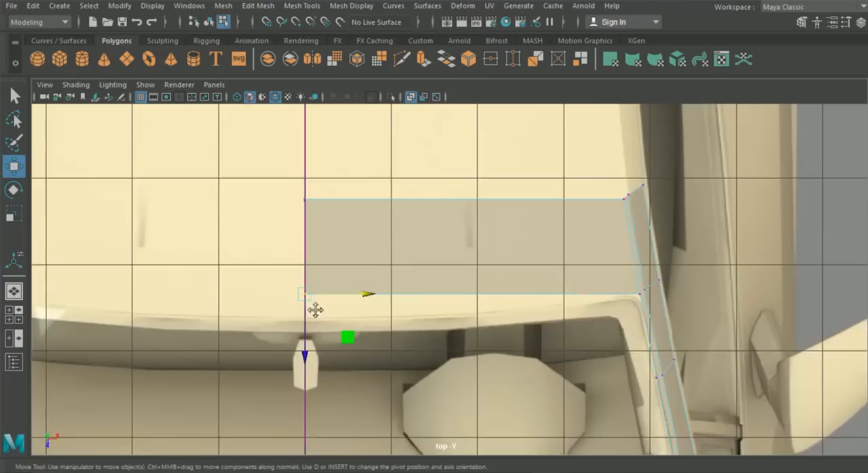
pyautogui.moveTo(308, 357); pyautogui.dragTo(300, 375, button='middle')
pyautogui.moveTo(279, 175); pyautogui.dragTo(303, 272)
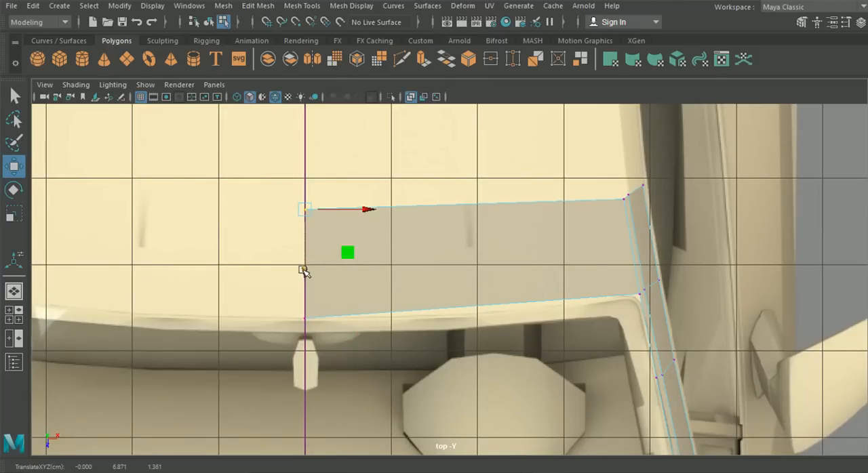
# - Examine the blueprint's roof and rear panel lines in the top view against the new roof strip
pyautogui.scroll(-3, 437, 263)
pyautogui.scroll(3, 458, 260)
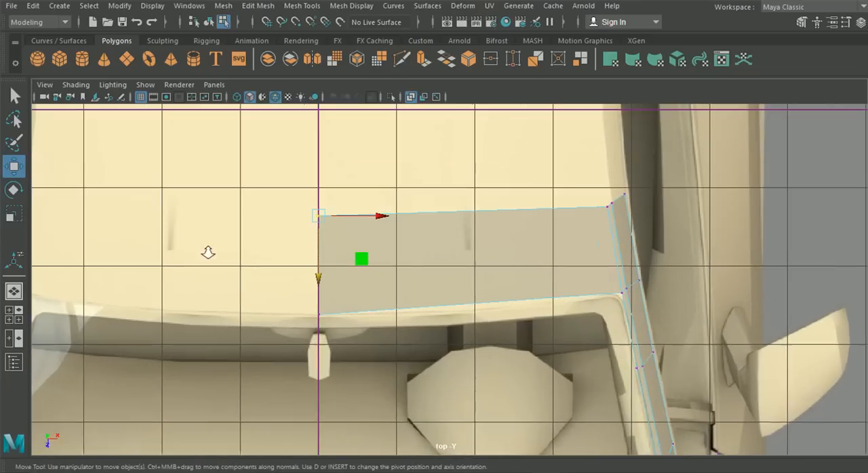
pyautogui.scroll(2, 176, 238)
pyautogui.keyDown('alt'); pyautogui.moveTo(386, 229); pyautogui.dragTo(305, 359, button='middle'); pyautogui.keyUp('alt')
pyautogui.keyDown('alt'); pyautogui.moveTo(217, 171); pyautogui.dragTo(215, 227, button='middle'); pyautogui.keyUp('alt')
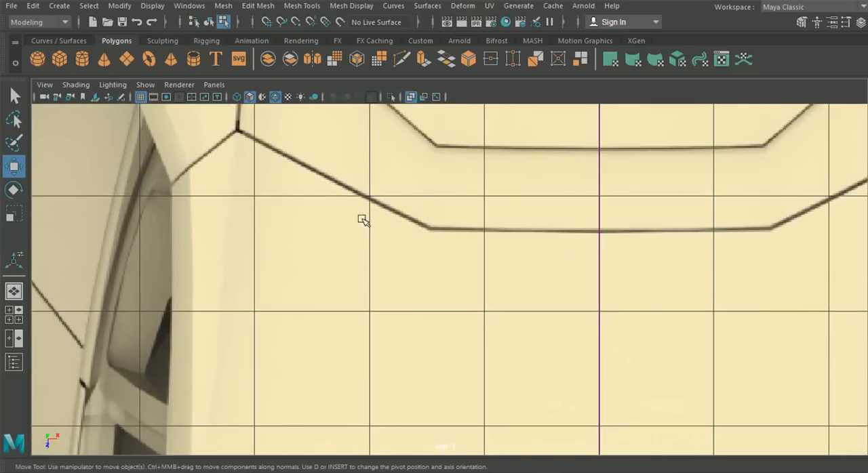
pyautogui.scroll(-5, 404, 285)
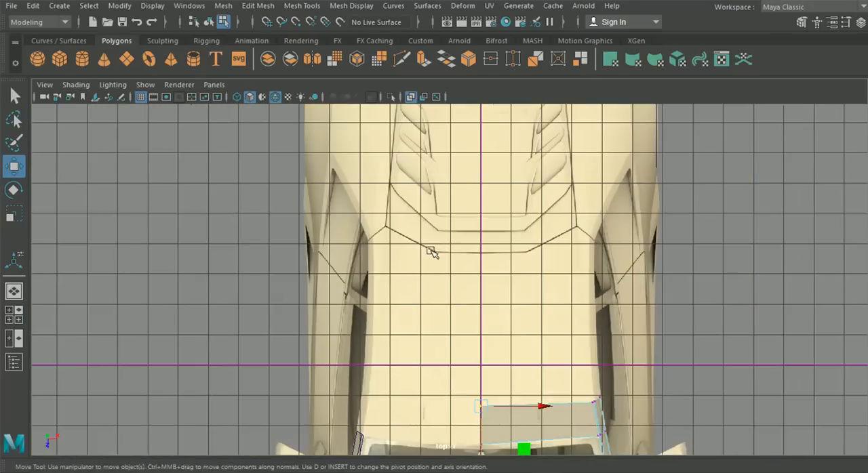
pyautogui.keyDown('alt'); pyautogui.moveTo(398, 376); pyautogui.dragTo(421, 312, button='middle'); pyautogui.keyUp('alt')
pyautogui.keyDown('alt'); pyautogui.moveTo(474, 313); pyautogui.dragTo(371, 320, button='middle'); pyautogui.keyUp('alt')
pyautogui.scroll(2, 450, 311)
pyautogui.scroll(2, 449, 312)
pyautogui.keyDown('alt'); pyautogui.moveTo(437, 335); pyautogui.dragTo(312, 253, button='middle'); pyautogui.keyUp('alt')
pyautogui.scroll(3, 372, 289)
pyautogui.scroll(3, 360, 277)
pyautogui.keyDown('alt'); pyautogui.moveTo(360, 277); pyautogui.dragTo(421, 251, button='middle'); pyautogui.keyUp('alt')
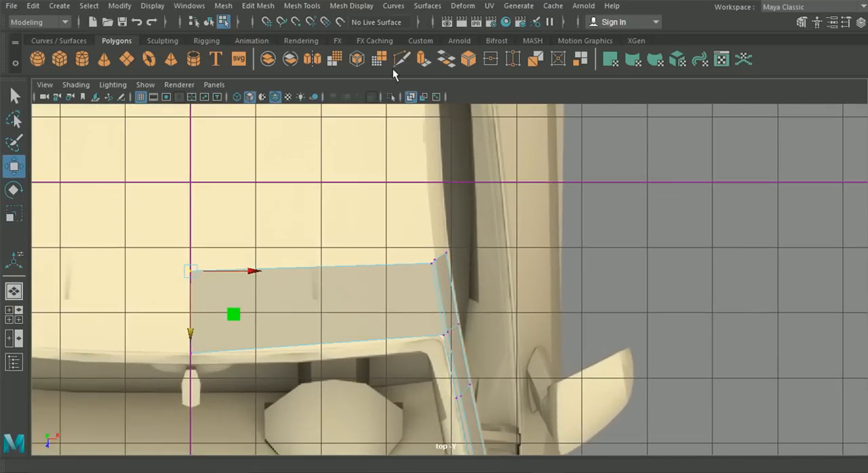
# - Insert an edge loop across the roof strip near its outer end beside the pillar in the top view
pyautogui.click(402, 59)
pyautogui.click(257, 5)
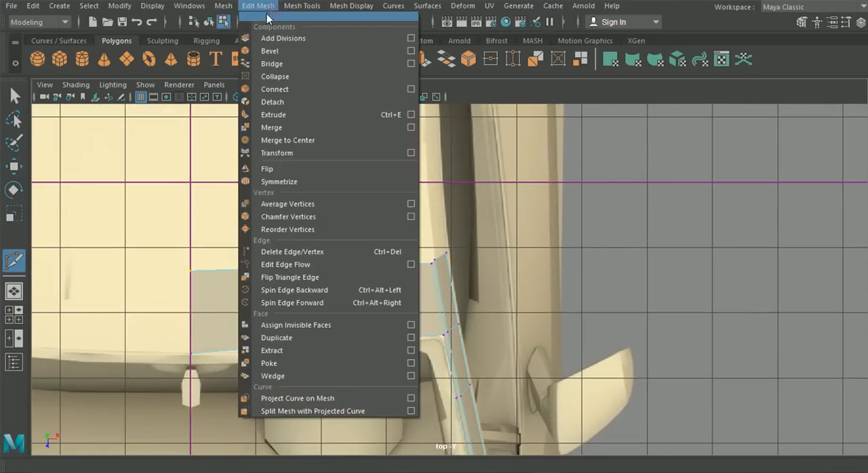
pyautogui.moveTo(298, 8)
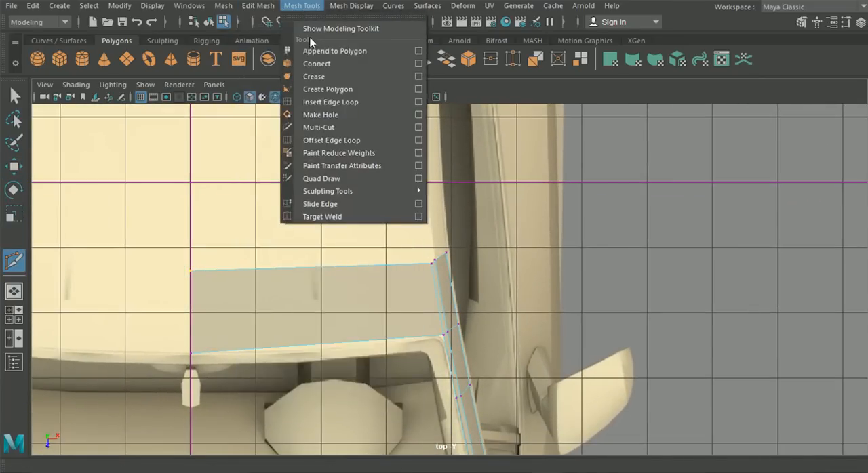
pyautogui.click(330, 103)
pyautogui.scroll(1, 411, 278)
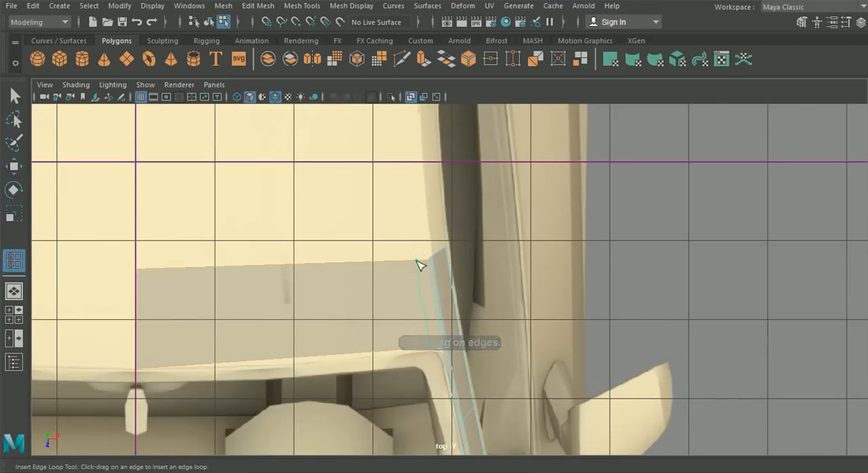
pyautogui.keyDown('alt'); pyautogui.moveTo(413, 244); pyautogui.dragTo(413, 377, button='middle'); pyautogui.keyUp('alt')
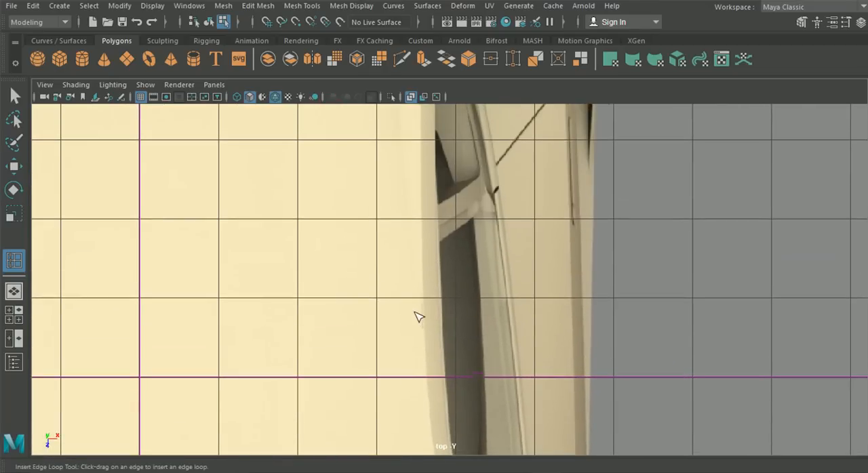
pyautogui.keyDown('alt'); pyautogui.moveTo(405, 160); pyautogui.dragTo(395, 242, button='middle'); pyautogui.keyUp('alt')
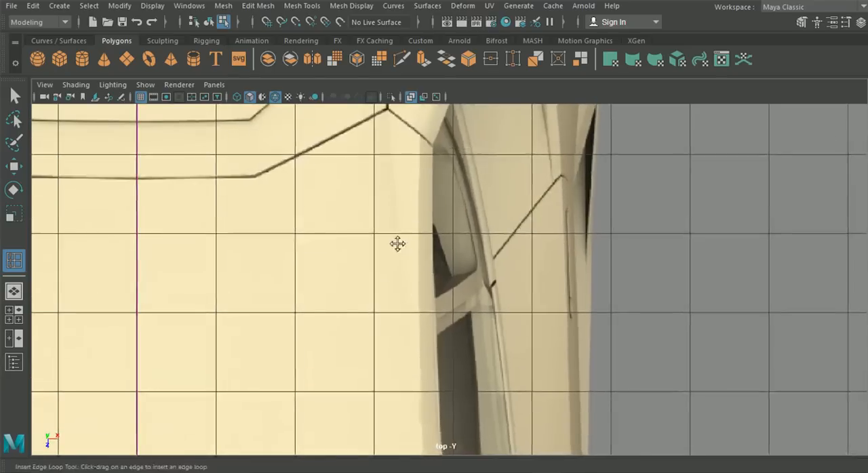
pyautogui.keyDown('alt'); pyautogui.moveTo(385, 435); pyautogui.dragTo(367, 291, button='middle'); pyautogui.keyUp('alt')
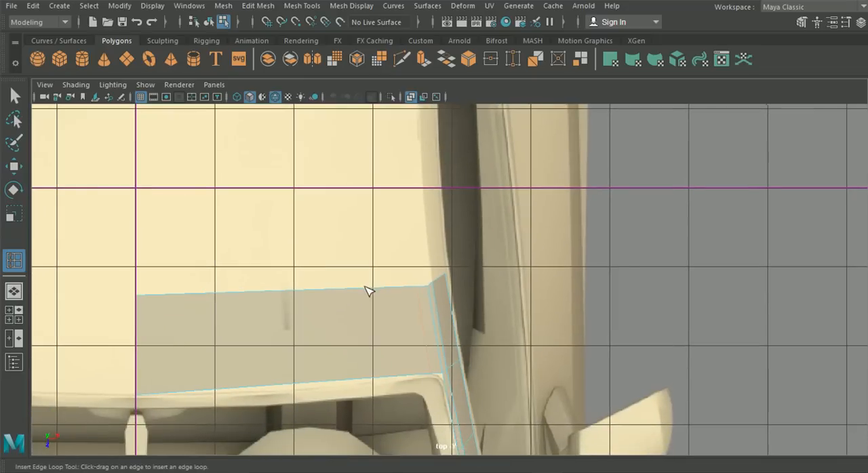
pyautogui.moveTo(405, 288); pyautogui.dragTo(420, 285)
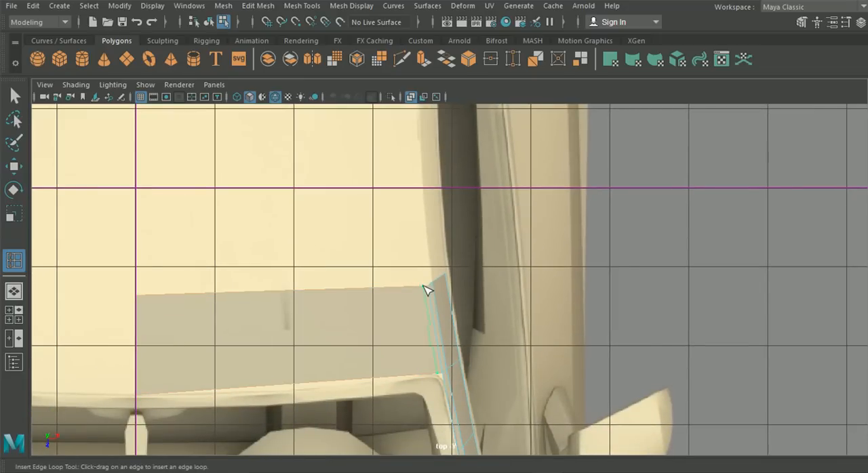
# - Raise the inserted edge slightly in the front view to start rounding the roof strip's outer corner
pyautogui.click(14, 314)
pyautogui.press('space')
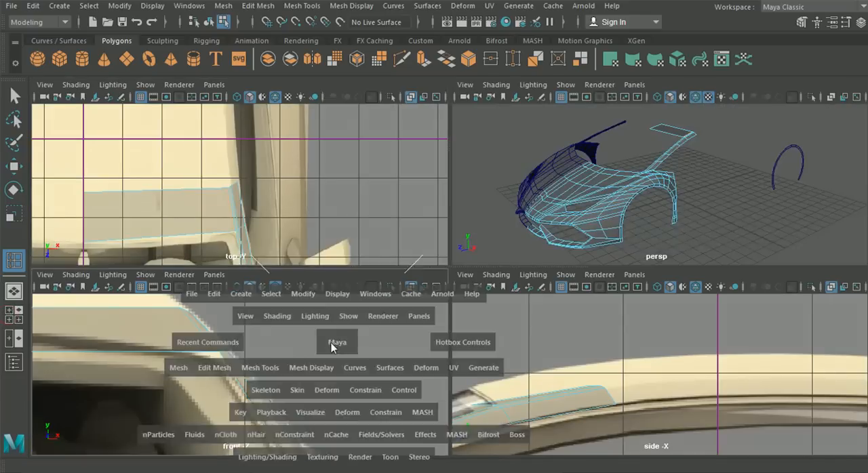
pyautogui.press('w')
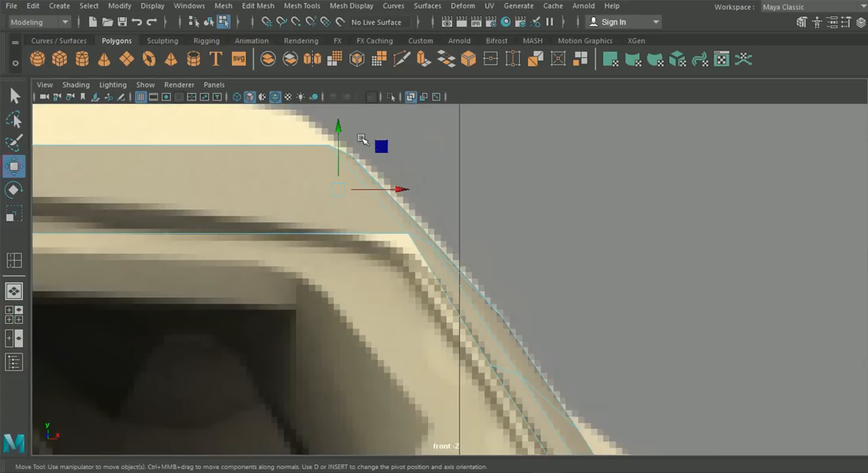
pyautogui.moveTo(335, 126); pyautogui.dragTo(337, 129)
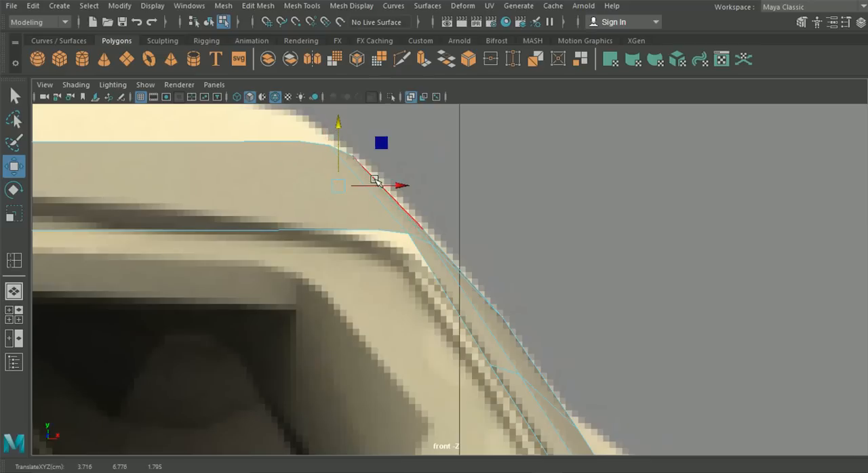
pyautogui.keyDown('alt'); pyautogui.moveTo(379, 228); pyautogui.dragTo(387, 239, button='middle'); pyautogui.keyUp('alt')
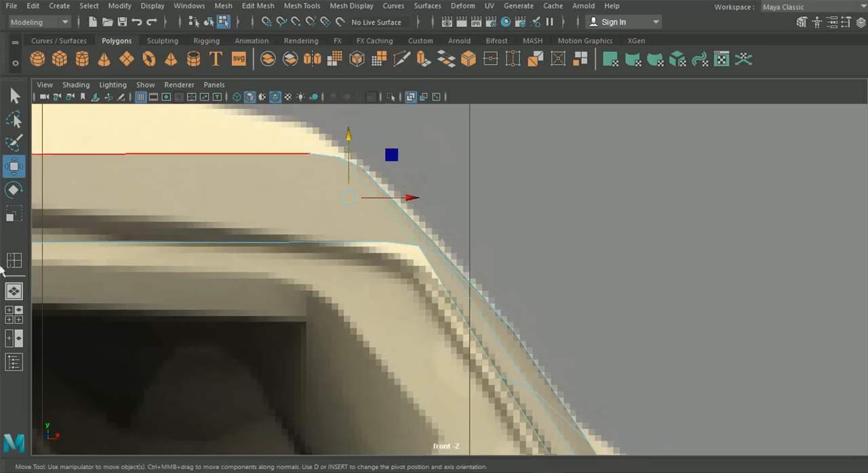
# - Fine-tune the inserted edge's height in the side view against the blueprint's roofline
pyautogui.click(14, 314)
pyautogui.press('space')
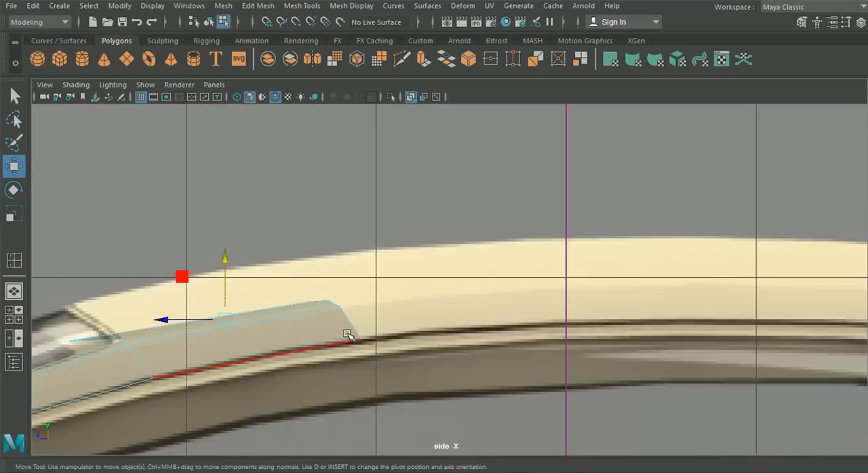
pyautogui.scroll(2, 351, 332)
pyautogui.keyDown('alt'); pyautogui.moveTo(201, 284); pyautogui.dragTo(352, 258, button='middle'); pyautogui.keyUp('alt')
pyautogui.moveTo(326, 240); pyautogui.dragTo(327, 238)
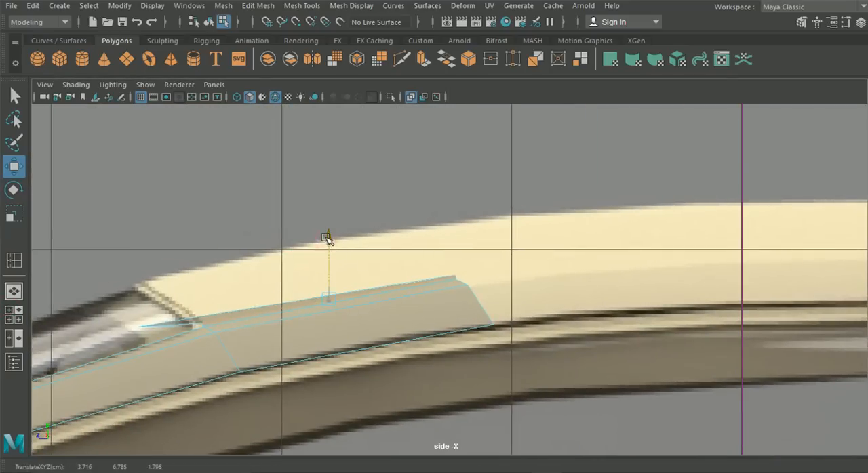
pyautogui.moveTo(327, 239); pyautogui.dragTo(327, 239)
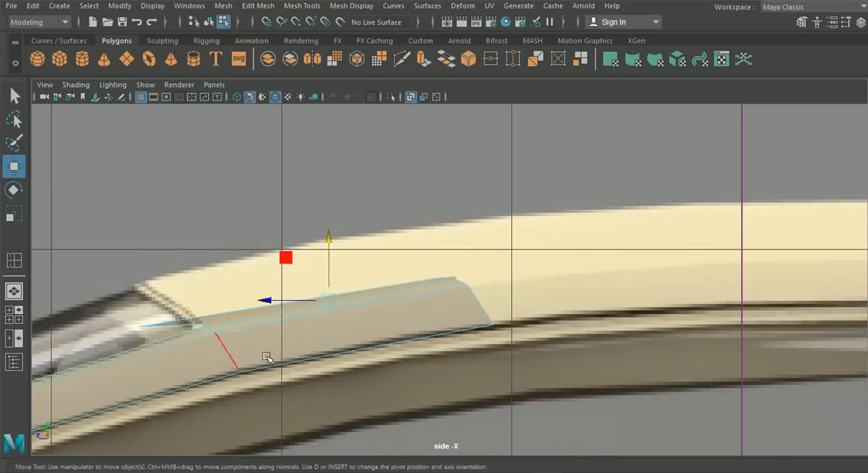
# - Select the two vertices where the roof strip meets the pillar and raise them slightly in the side view
pyautogui.keyDown('alt'); pyautogui.moveTo(305, 353); pyautogui.dragTo(324, 351, button='middle'); pyautogui.keyUp('alt')
pyautogui.scroll(5, 324, 351)
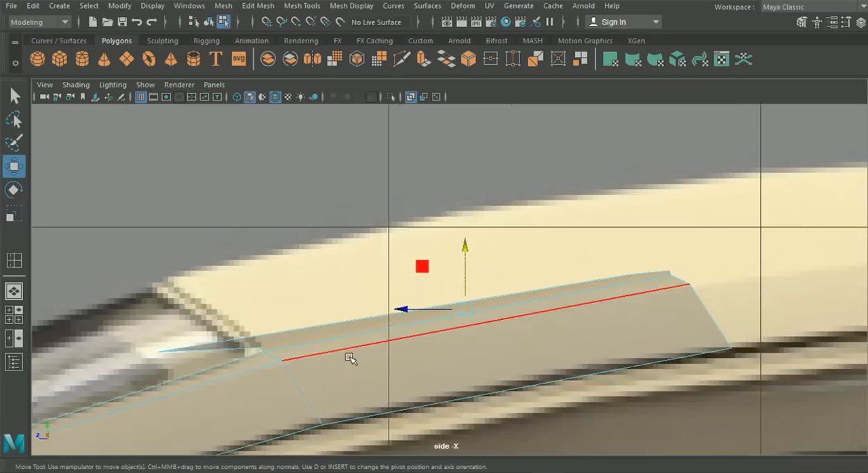
pyautogui.moveTo(326, 356); pyautogui.dragTo(285, 131, button='right')
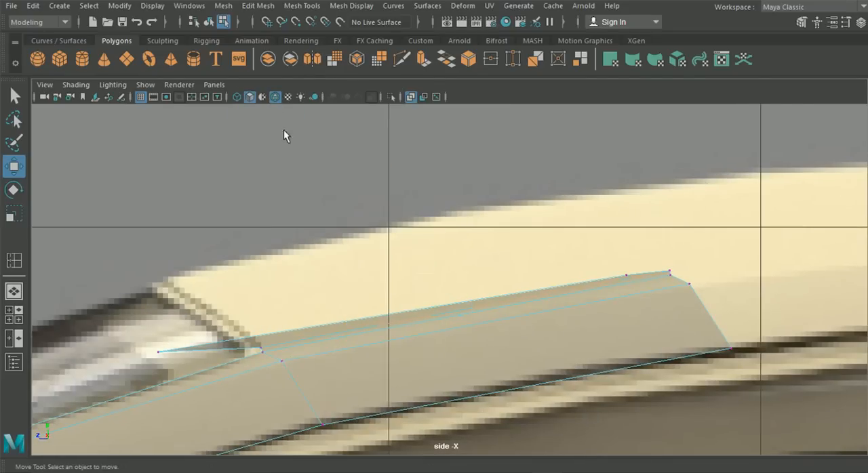
pyautogui.click(265, 351)
pyautogui.keyDown('shift'); pyautogui.click(669, 274); pyautogui.keyUp('shift')
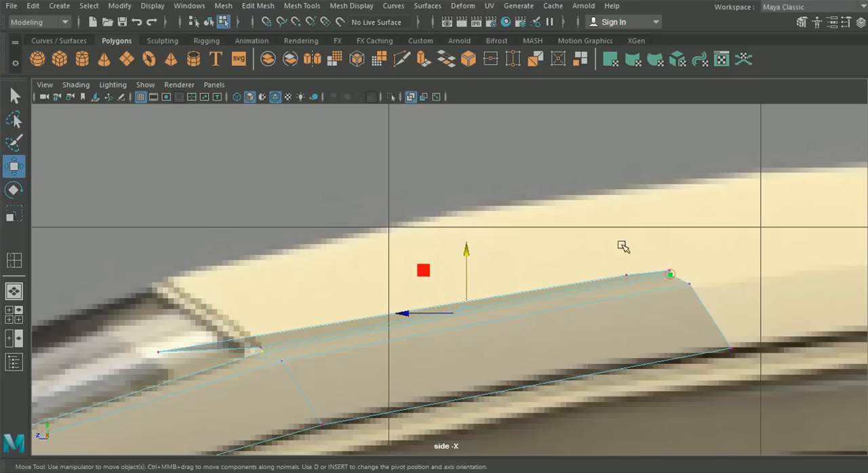
pyautogui.moveTo(466, 252); pyautogui.dragTo(466, 249)
# - Raise the roof strip's centre-line vertices in the side view to match the blueprint's upper roof curve
pyautogui.moveTo(139, 333); pyautogui.dragTo(179, 362)
pyautogui.keyDown('shift'); pyautogui.moveTo(632, 279); pyautogui.dragTo(632, 280); pyautogui.keyUp('shift')
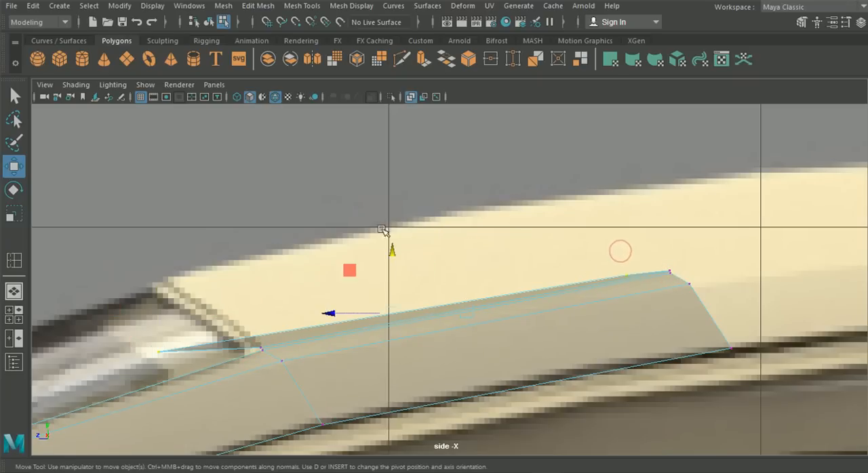
pyautogui.moveTo(391, 248); pyautogui.dragTo(394, 180)
pyautogui.moveTo(654, 219); pyautogui.dragTo(618, 179)
pyautogui.moveTo(622, 145); pyautogui.dragTo(624, 132)
# - Adjust the height of the roof strip's centre-line vertex slightly in the front view
pyautogui.click(15, 314)
pyautogui.press('space')
pyautogui.keyDown('alt'); pyautogui.moveTo(286, 334); pyautogui.dragTo(328, 333, button='middle'); pyautogui.keyUp('alt')
pyautogui.keyDown('alt'); pyautogui.moveTo(221, 258); pyautogui.dragTo(316, 293, button='middle'); pyautogui.keyUp('alt')
pyautogui.scroll(3, 291, 288)
pyautogui.moveTo(165, 262); pyautogui.dragTo(217, 320)
pyautogui.moveTo(210, 235); pyautogui.dragTo(210, 238)
# - Reposition the vertices at the roof strip's outer corner in the front view to follow the blueprint's roof edge
pyautogui.keyDown('alt'); pyautogui.moveTo(484, 357); pyautogui.dragTo(231, 303, button='middle'); pyautogui.keyUp('alt')
pyautogui.keyDown('alt'); pyautogui.moveTo(436, 343); pyautogui.dragTo(277, 346, button='middle'); pyautogui.keyUp('alt')
pyautogui.scroll(4, 614, 339)
pyautogui.keyDown('alt'); pyautogui.moveTo(577, 349); pyautogui.dragTo(501, 320, button='middle'); pyautogui.keyUp('alt')
pyautogui.scroll(2, 501, 320)
pyautogui.click(515, 319)
pyautogui.moveTo(517, 258); pyautogui.dragTo(493, 270)
pyautogui.click(489, 316)
pyautogui.keyDown('alt'); pyautogui.moveTo(480, 293); pyautogui.dragTo(477, 301, button='middle'); pyautogui.keyUp('alt')
pyautogui.moveTo(410, 242); pyautogui.dragTo(429, 253)
pyautogui.moveTo(419, 215); pyautogui.dragTo(420, 213)
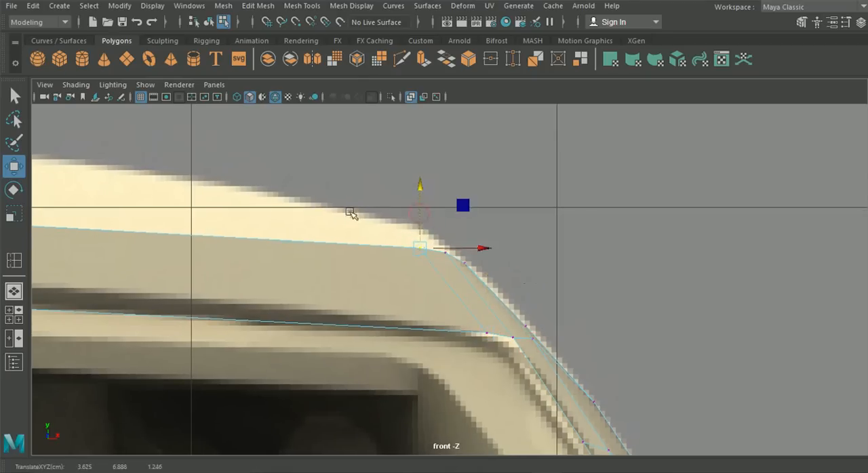
# - Examine the roof strip in perspective, then switch to Photos and study the car's top and rear three-quarter reference images
pyautogui.click(15, 299)
pyautogui.scroll(-1, 238, 284)
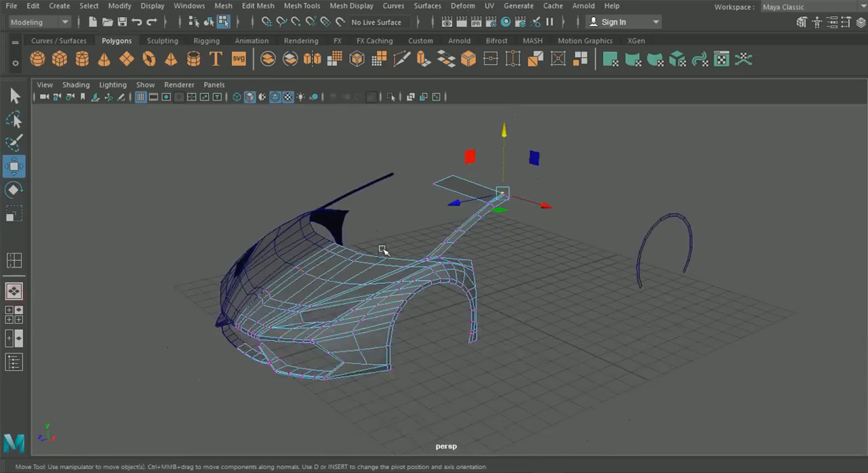
pyautogui.scroll(1, 379, 249)
pyautogui.keyDown('alt'); pyautogui.moveTo(381, 246); pyautogui.dragTo(357, 301, button='middle'); pyautogui.keyUp('alt')
pyautogui.scroll(2, 334, 424)
pyautogui.moveTo(280, 468)
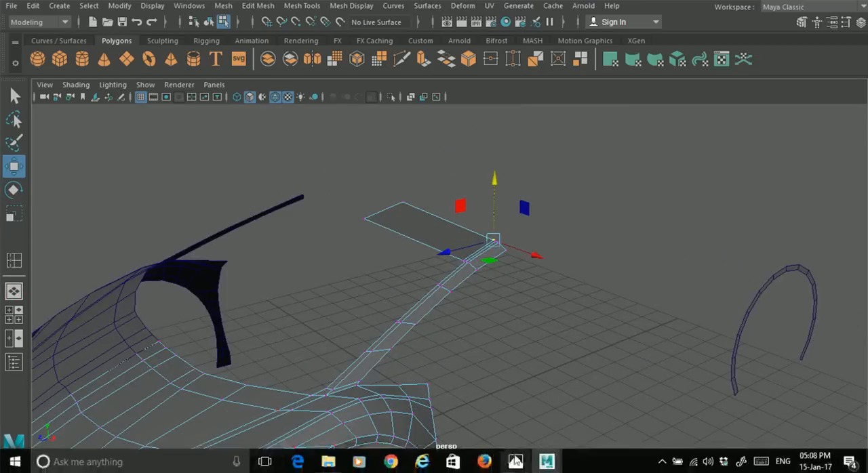
pyautogui.moveTo(547, 463)
pyautogui.click(527, 417)
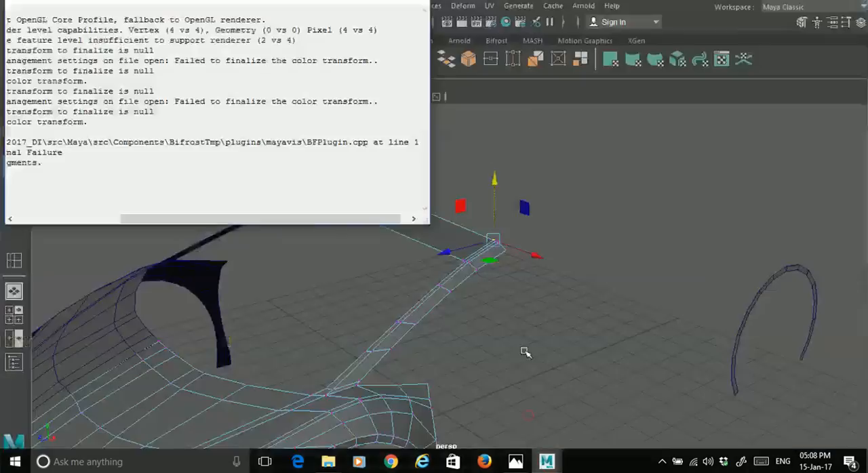
pyautogui.click(515, 461)
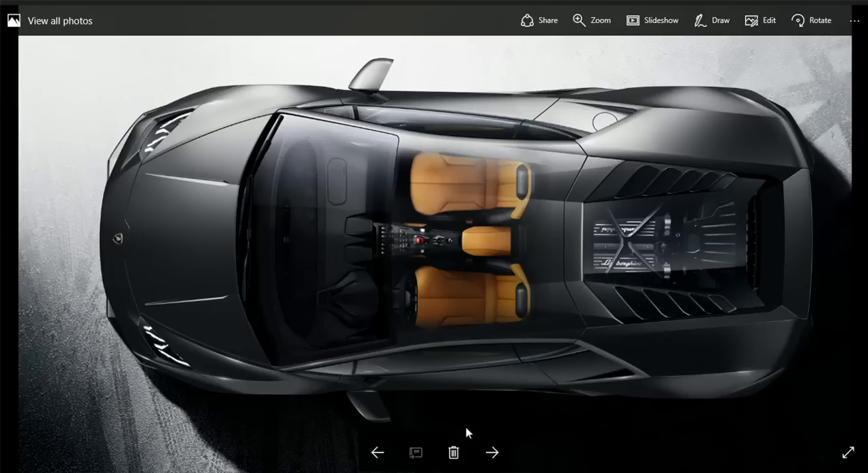
pyautogui.click(492, 452)
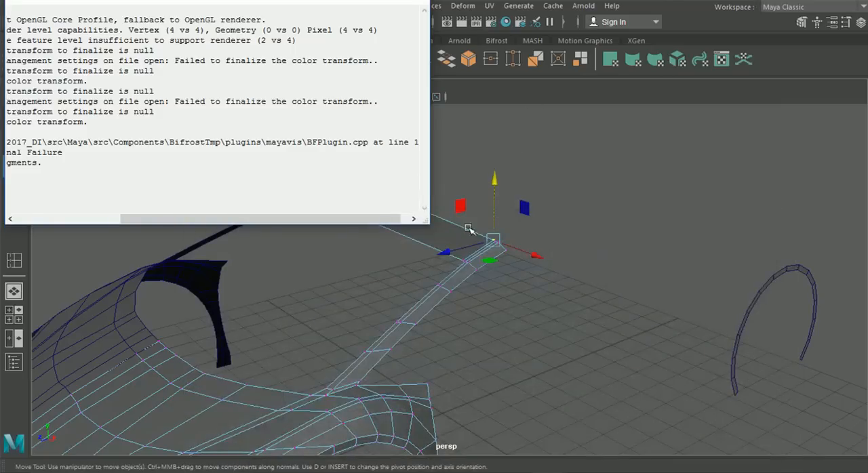
pyautogui.scroll(3, 475, 237)
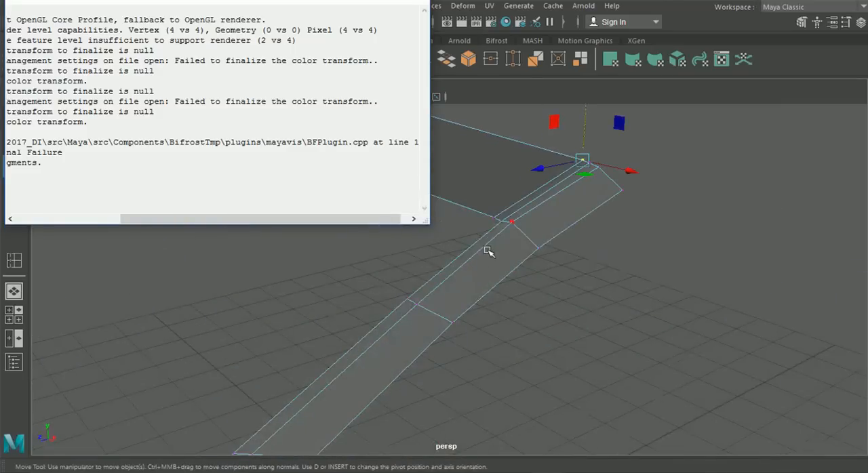
# - Close the overlapping output window and delete the extra edge beside the pillar at the roof strip's outer end
pyautogui.click(356, 2)
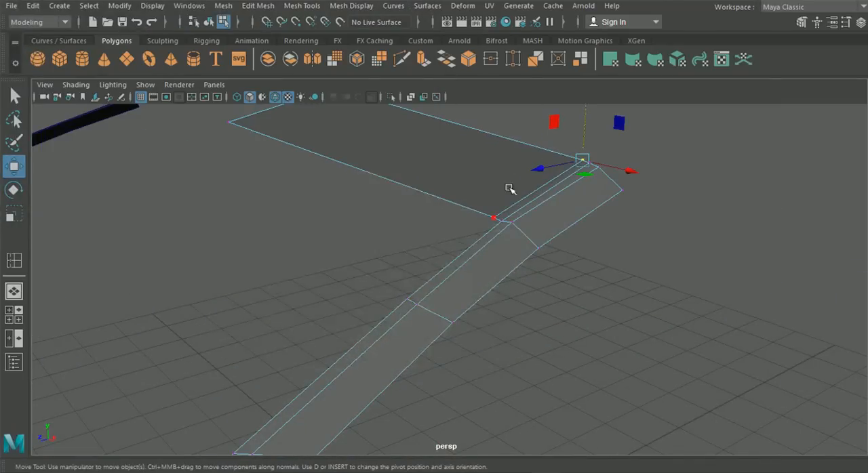
pyautogui.scroll(5, 537, 192)
pyautogui.scroll(-2, 537, 192)
pyautogui.keyDown('alt'); pyautogui.moveTo(537, 192); pyautogui.dragTo(536, 212, button='middle'); pyautogui.keyUp('alt')
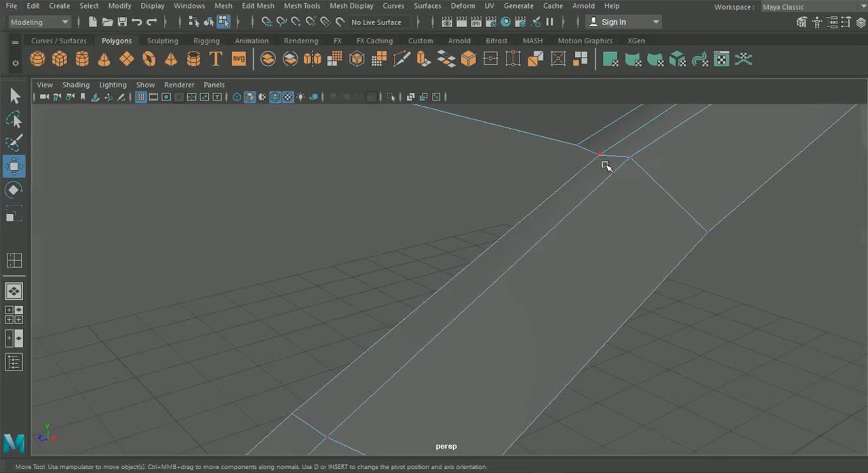
pyautogui.moveTo(600, 135); pyautogui.dragTo(604, 120, button='right')
pyautogui.click(605, 129)
pyautogui.scroll(-5, 350, 231)
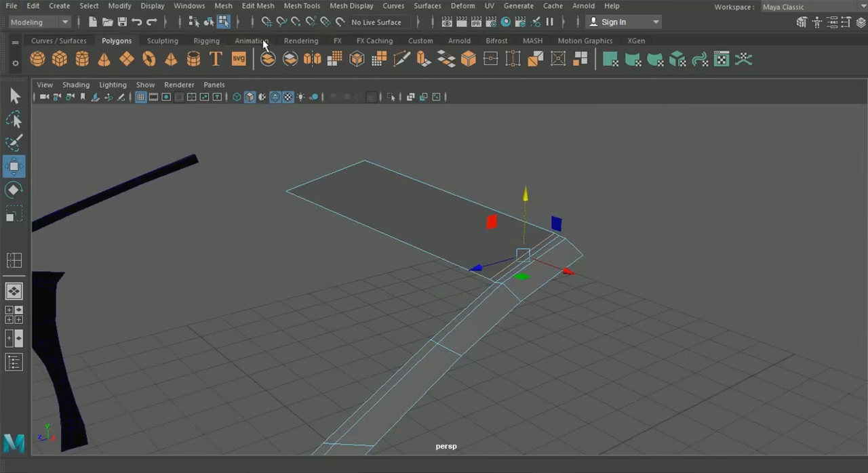
pyautogui.click(257, 6)
pyautogui.click(227, 5)
pyautogui.click(271, 6)
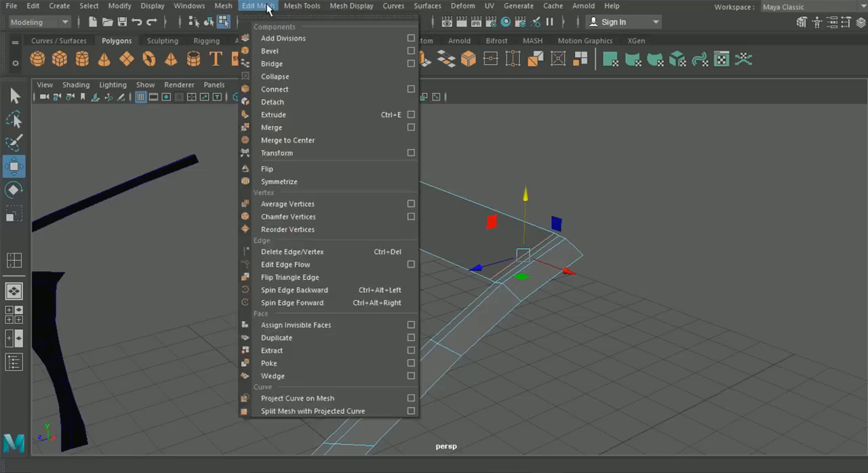
pyautogui.click(306, 252)
# - Cut two closely spaced edges across the middle of the roof strip along the blueprint's roof crease with Multi-Cut
pyautogui.keyDown('alt'); pyautogui.moveTo(400, 276); pyautogui.dragTo(444, 246); pyautogui.keyUp('alt')
pyautogui.click(401, 59)
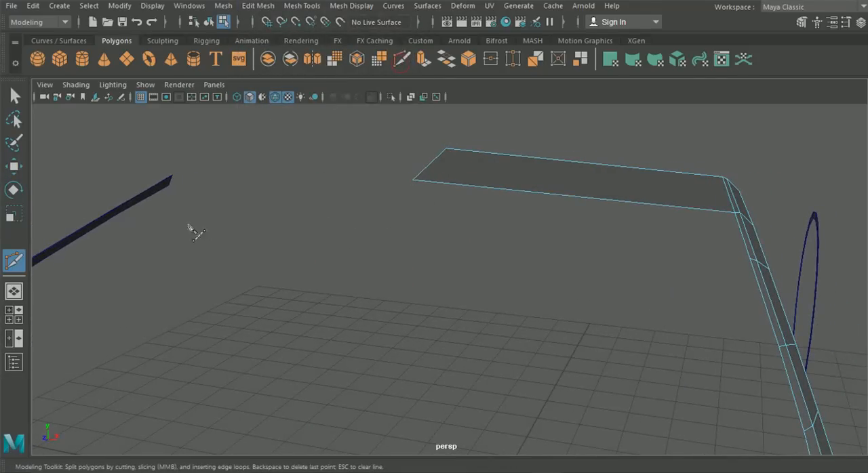
pyautogui.click(14, 315)
pyautogui.press('space')
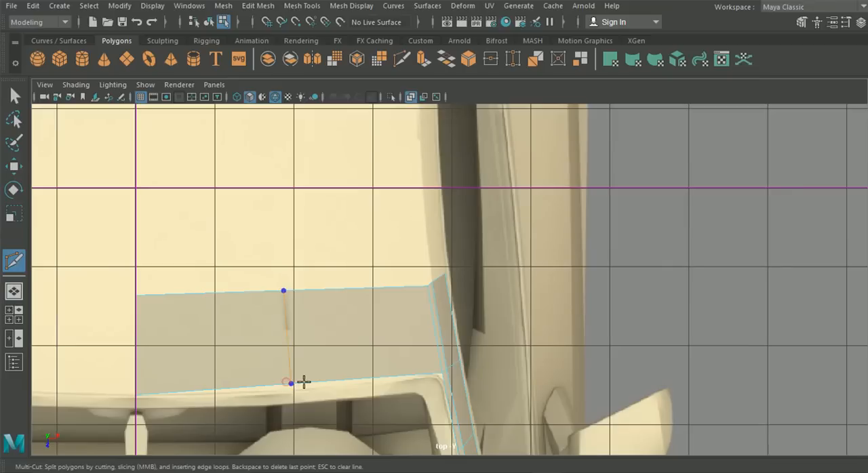
# - Move the front vertices of the two new cuts forward in the top view to match the windshield's curved upper edge
pyautogui.press('w')
pyautogui.moveTo(294, 316); pyautogui.dragTo(248, 90, button='right')
pyautogui.keyDown('alt'); pyautogui.moveTo(346, 302); pyautogui.dragTo(388, 268, button='middle'); pyautogui.keyUp('alt')
pyautogui.moveTo(303, 321); pyautogui.dragTo(360, 374)
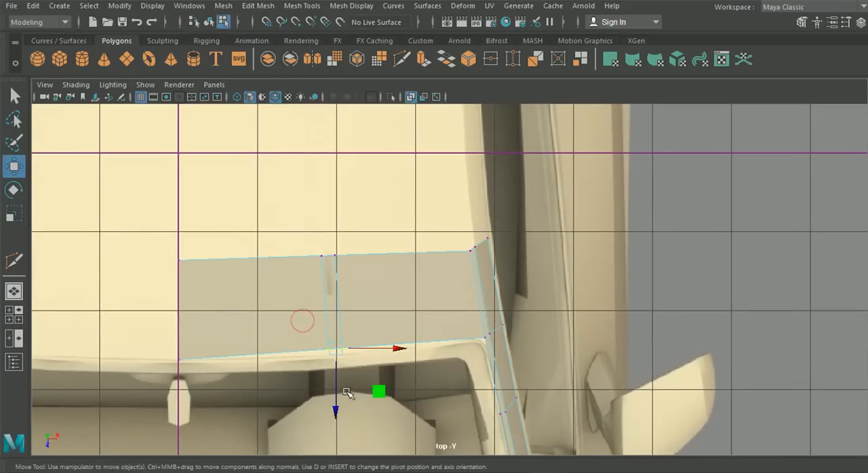
pyautogui.moveTo(337, 412); pyautogui.dragTo(337, 418)
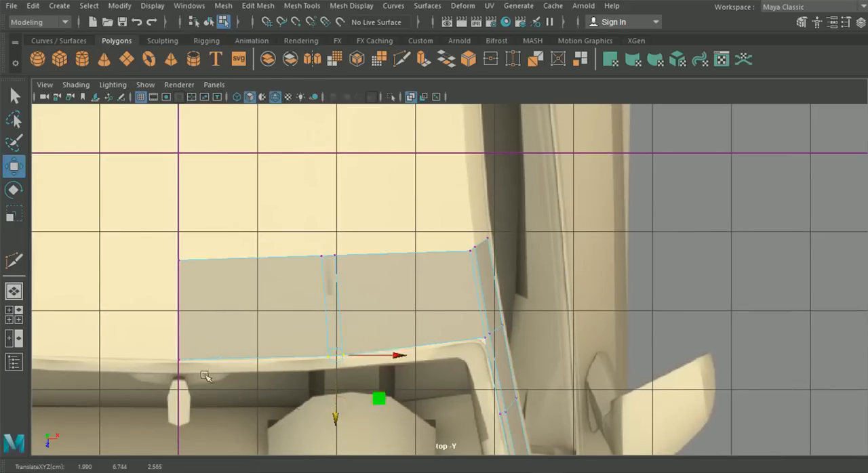
# - Raise the front vertices of the two new cuts in the front view to match the windshield's upper edge
pyautogui.click(9, 310)
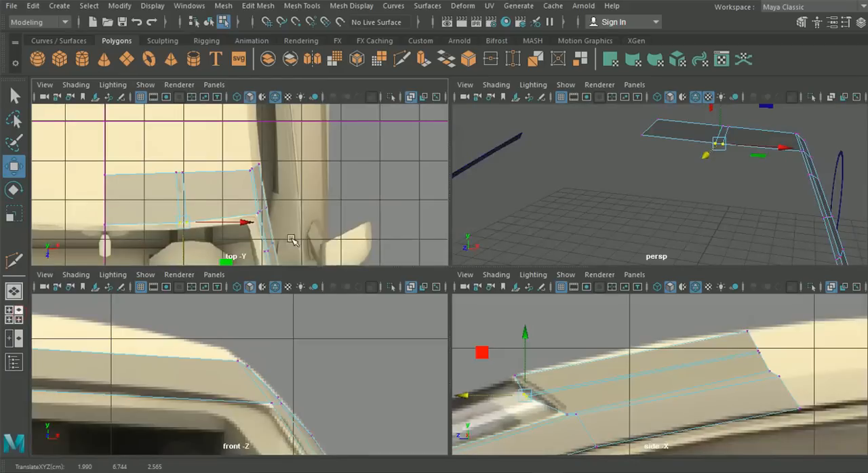
pyautogui.press('space')
pyautogui.keyDown('alt'); pyautogui.moveTo(222, 334); pyautogui.dragTo(427, 341, button='middle'); pyautogui.keyUp('alt')
pyautogui.keyDown('alt'); pyautogui.moveTo(428, 341); pyautogui.dragTo(471, 307, button='right'); pyautogui.keyUp('alt')
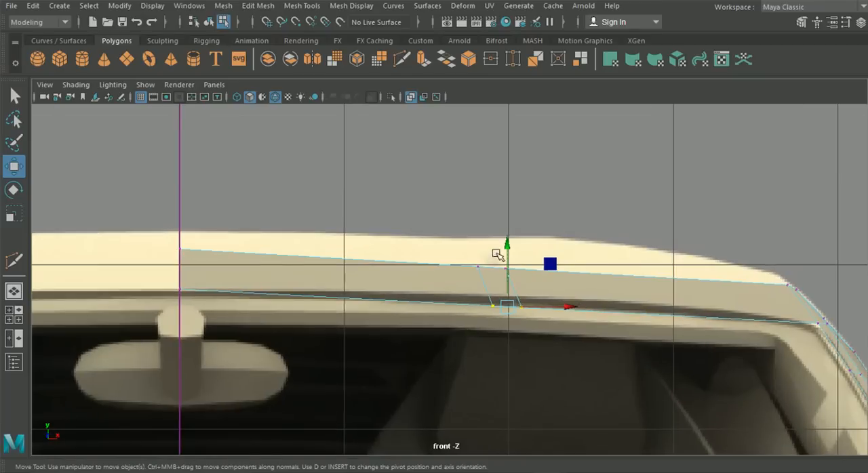
pyautogui.moveTo(509, 247); pyautogui.dragTo(508, 235)
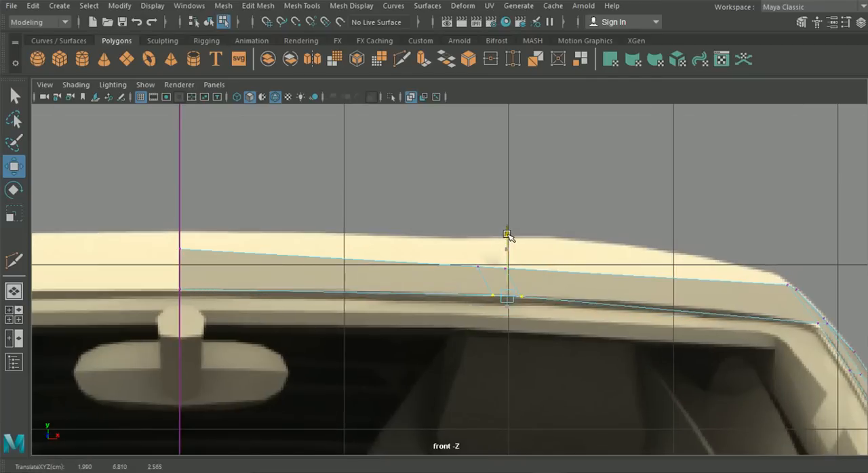
# - Adjust the depth of the middle cuts' front vertices, then raise their rear vertices in the side view to follow the roof profile
pyautogui.keyDown('alt'); pyautogui.moveTo(548, 271); pyautogui.dragTo(394, 284, button='middle'); pyautogui.keyUp('alt')
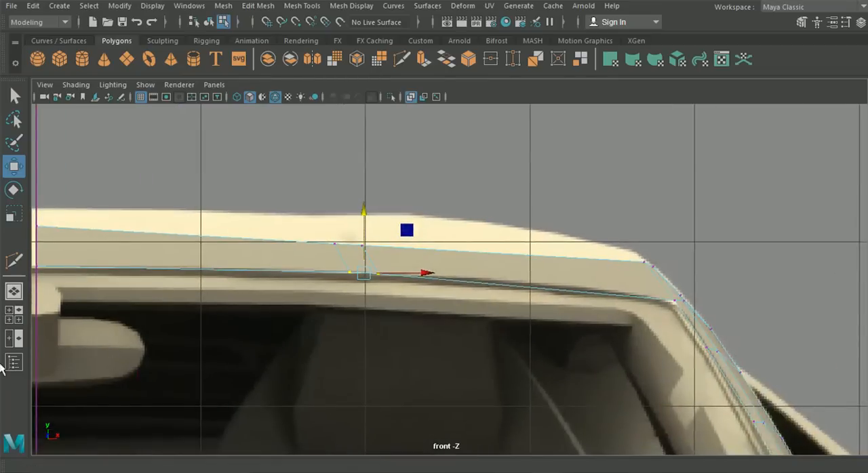
pyautogui.click(8, 321)
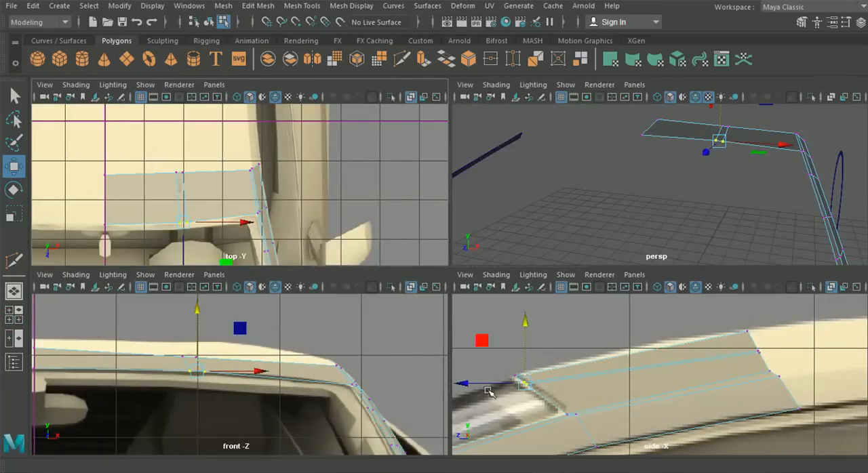
pyautogui.moveTo(476, 389); pyautogui.dragTo(468, 385)
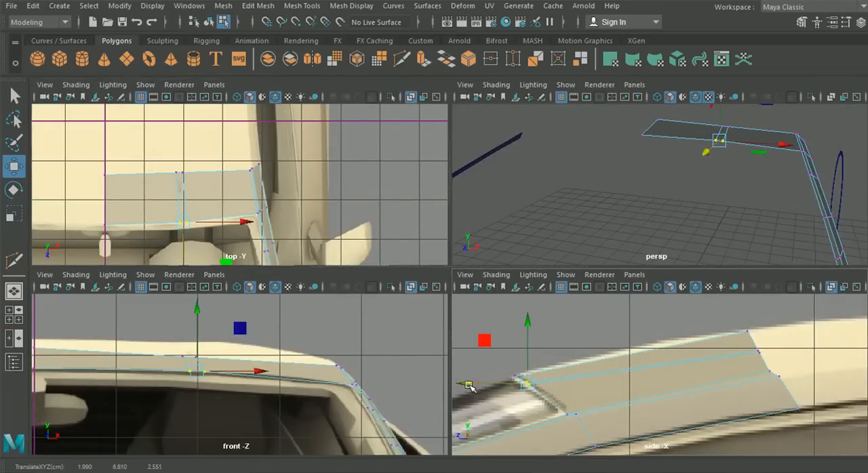
pyautogui.moveTo(183, 247); pyautogui.dragTo(183, 251)
pyautogui.moveTo(736, 344); pyautogui.dragTo(767, 358)
pyautogui.moveTo(759, 305); pyautogui.dragTo(756, 298)
# - Cut two more edges across the roof strip with Multi-Cut, one near the outer end and one between the centre line and middle cuts
pyautogui.press('space')
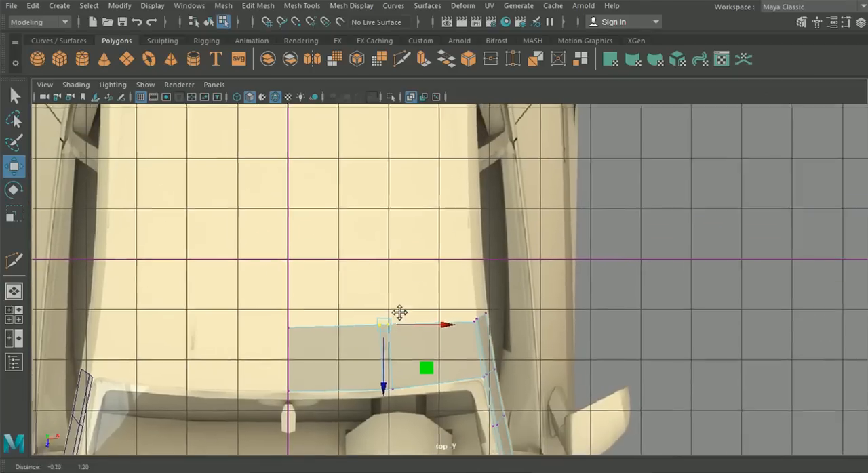
pyautogui.keyDown('alt'); pyautogui.moveTo(399, 313); pyautogui.dragTo(407, 344, button='middle'); pyautogui.keyUp('alt')
pyautogui.moveTo(418, 286)
pyautogui.keyDown('alt'); pyautogui.mouseDown(button='middle')
pyautogui.moveTo(418, 335)
pyautogui.moveTo(420, 318)
pyautogui.mouseUp(button='middle'); pyautogui.keyUp('alt')
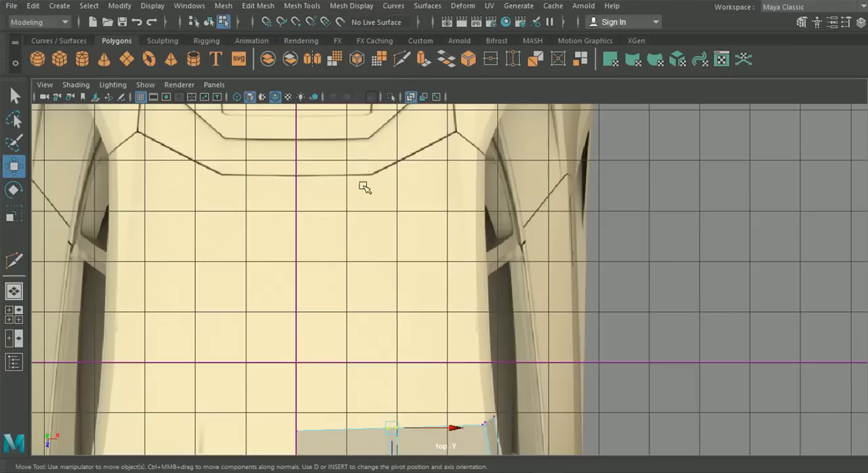
pyautogui.keyDown('alt'); pyautogui.moveTo(363, 372); pyautogui.dragTo(363, 326, button='middle'); pyautogui.keyUp('alt')
pyautogui.keyDown('alt'); pyautogui.moveTo(454, 163); pyautogui.dragTo(439, 198, button='middle'); pyautogui.keyUp('alt')
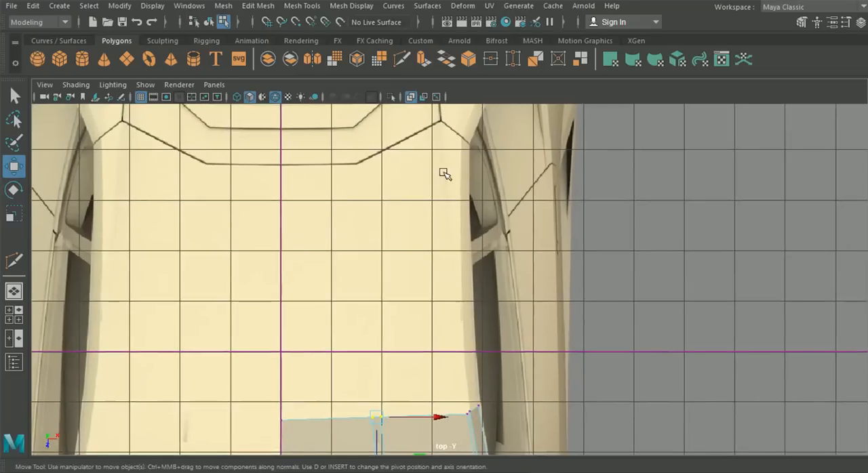
pyautogui.keyDown('alt'); pyautogui.moveTo(419, 300); pyautogui.dragTo(432, 220, button='middle'); pyautogui.keyUp('alt')
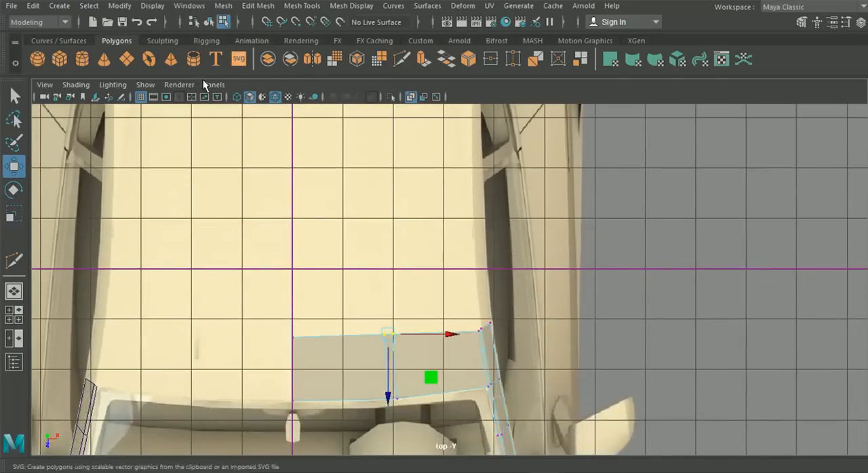
pyautogui.click(401, 59)
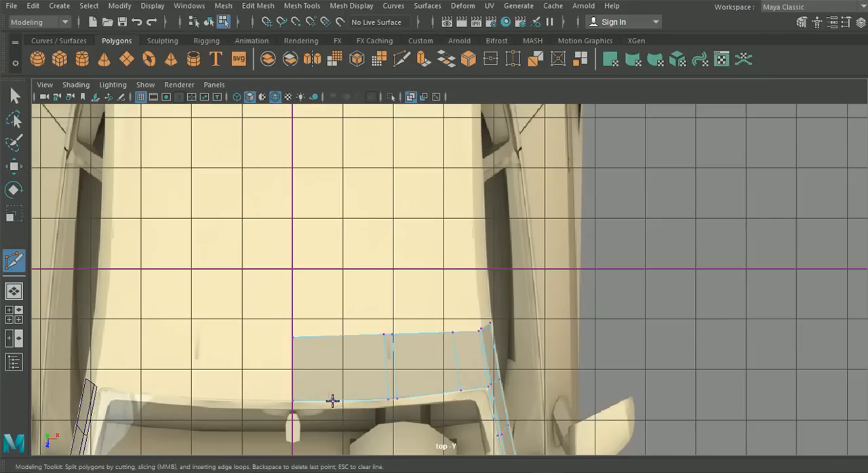
# - Adjust the front vertices of the cuts in the top view to follow the windshield's curved upper edge
pyautogui.click(12, 167)
pyautogui.moveTo(323, 320); pyautogui.dragTo(351, 413)
pyautogui.keyDown('alt'); pyautogui.moveTo(352, 413); pyautogui.dragTo(391, 322, button='middle'); pyautogui.keyUp('alt')
pyautogui.scroll(5, 380, 334)
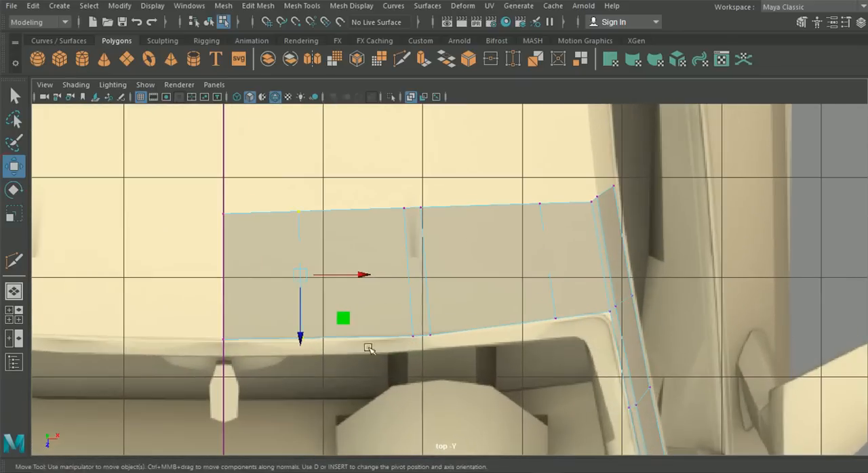
pyautogui.click(302, 338)
pyautogui.moveTo(302, 396); pyautogui.dragTo(302, 397)
pyautogui.scroll(2, 371, 373)
pyautogui.moveTo(392, 332); pyautogui.dragTo(425, 410)
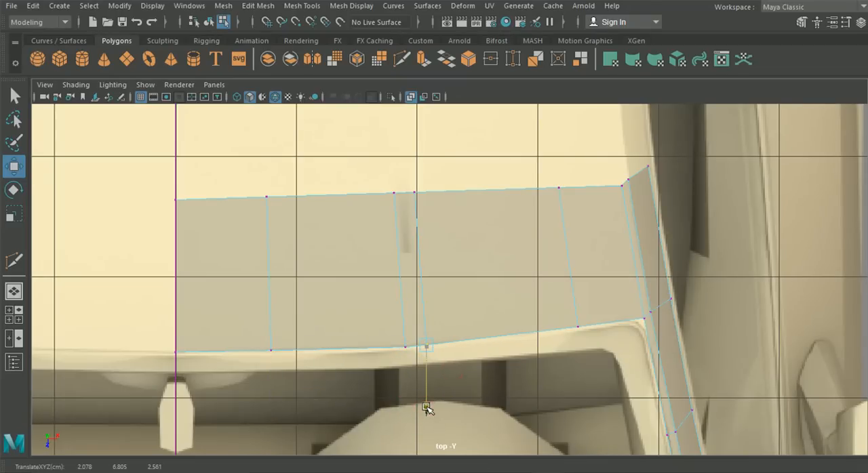
pyautogui.moveTo(533, 301); pyautogui.dragTo(628, 363)
pyautogui.moveTo(579, 391); pyautogui.dragTo(578, 393)
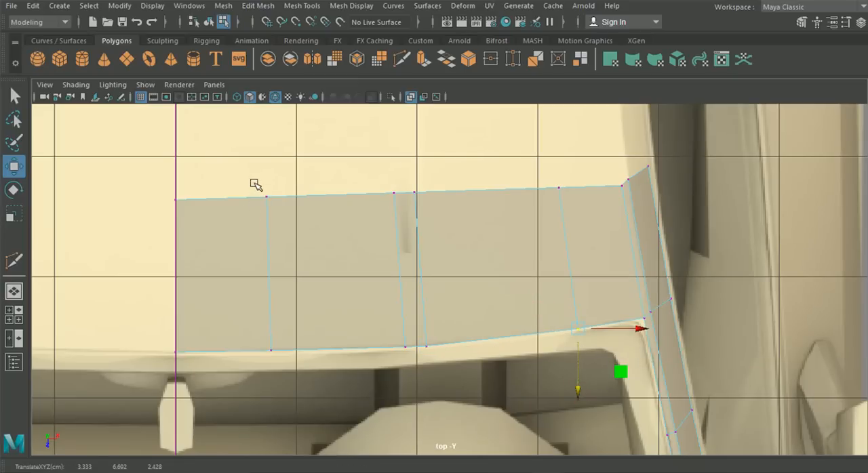
# - Shift the rear vertices of the cuts and centre line slightly in the top view to give the strip's rear edge a smooth curve
pyautogui.moveTo(255, 185); pyautogui.dragTo(298, 212)
pyautogui.moveTo(356, 179); pyautogui.dragTo(425, 207)
pyautogui.moveTo(404, 254); pyautogui.dragTo(403, 255)
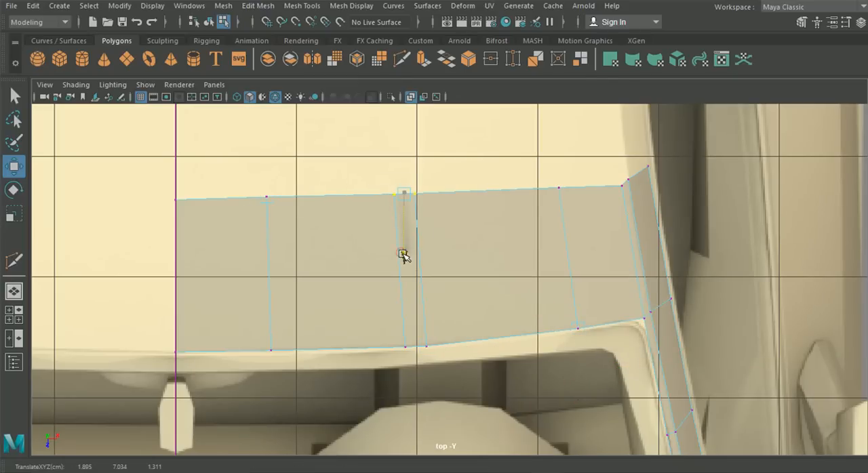
pyautogui.moveTo(505, 179); pyautogui.dragTo(577, 213)
pyautogui.moveTo(559, 248); pyautogui.dragTo(558, 252)
pyautogui.moveTo(252, 189); pyautogui.dragTo(269, 204)
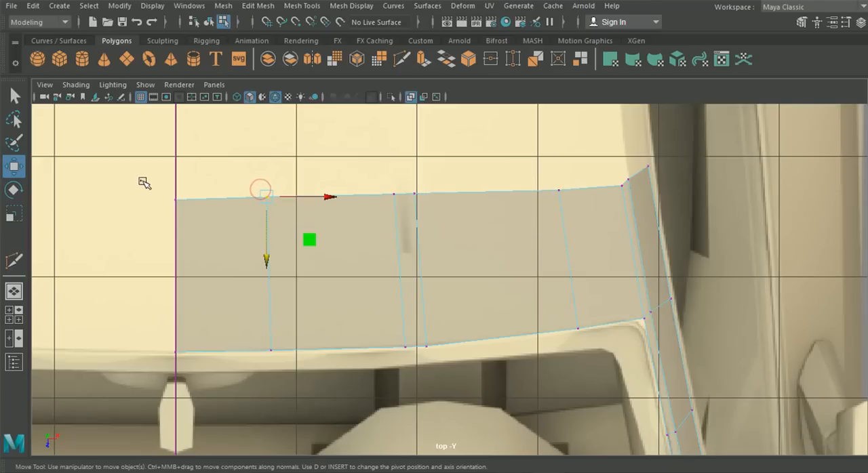
pyautogui.moveTo(142, 181); pyautogui.dragTo(181, 262)
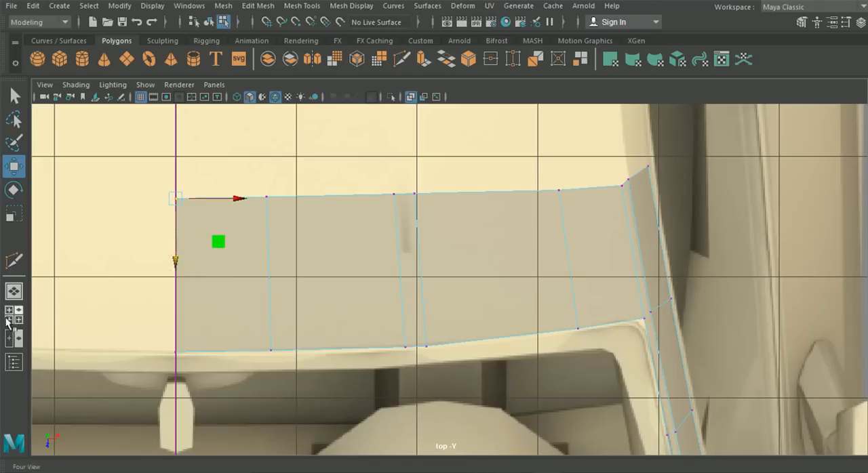
# - Examine the roof strip's shape against the blueprints in the side and front views and in perspective
pyautogui.press('space')
pyautogui.press('space')
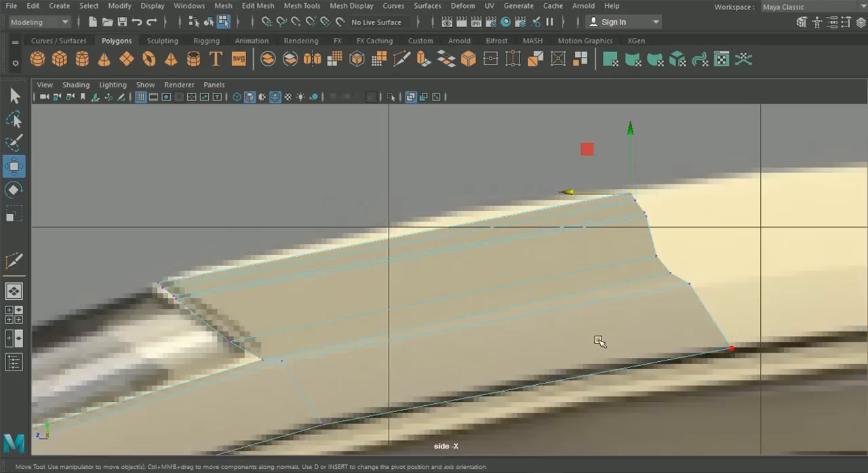
pyautogui.keyDown('alt'); pyautogui.moveTo(598, 341); pyautogui.dragTo(588, 330, button='middle'); pyautogui.keyUp('alt')
pyautogui.press('space')
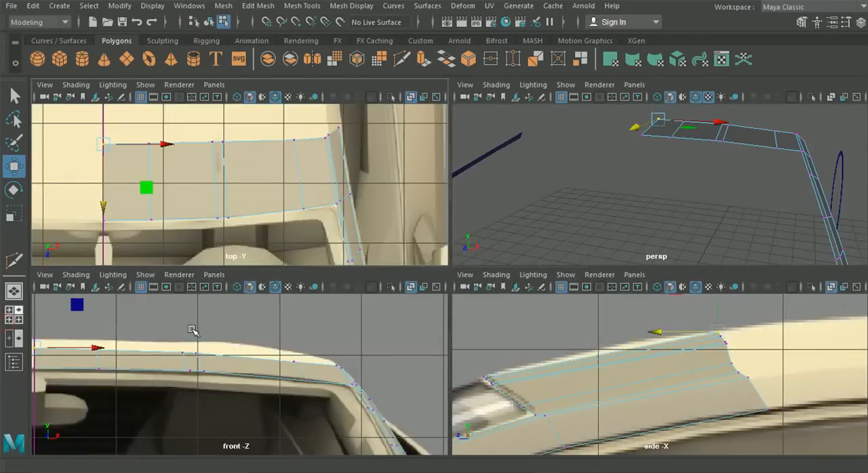
pyautogui.press('space')
pyautogui.keyDown('alt'); pyautogui.moveTo(194, 344); pyautogui.dragTo(339, 345, button='middle'); pyautogui.keyUp('alt')
pyautogui.keyDown('alt'); pyautogui.moveTo(436, 333); pyautogui.dragTo(368, 333, button='middle'); pyautogui.keyUp('alt')
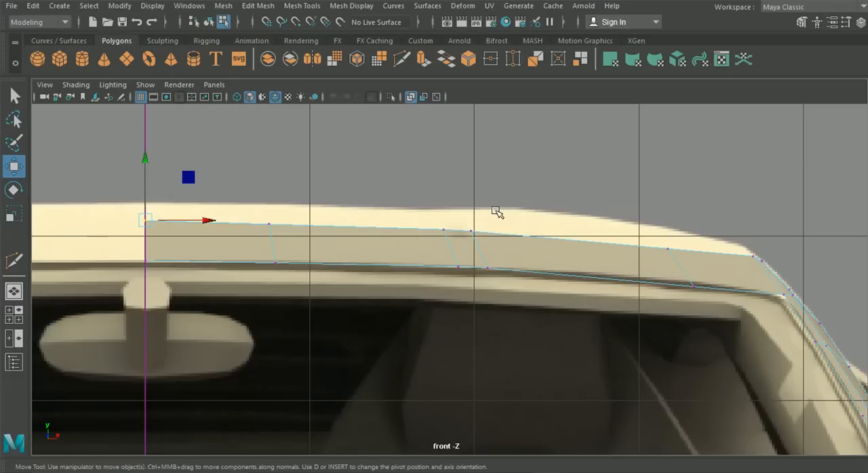
pyautogui.click(13, 291)
pyautogui.keyDown('alt'); pyautogui.moveTo(449, 267); pyautogui.dragTo(440, 277); pyautogui.keyUp('alt')
pyautogui.click(14, 314)
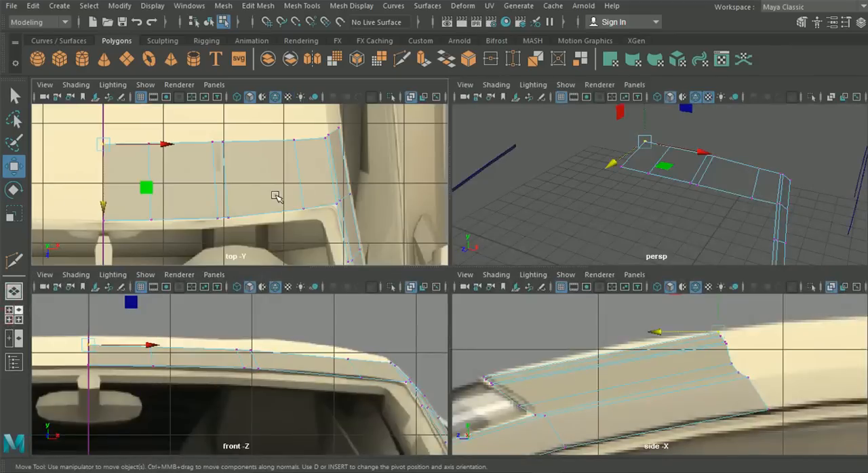
# - Extrude the roof strip's rear edges backward in the top view to the blueprint's rear roof seam
pyautogui.press('space')
pyautogui.scroll(-6, 436, 247)
pyautogui.scroll(1, 439, 255)
pyautogui.moveTo(441, 261); pyautogui.dragTo(429, 67, button='right')
pyautogui.moveTo(309, 199); pyautogui.dragTo(558, 271)
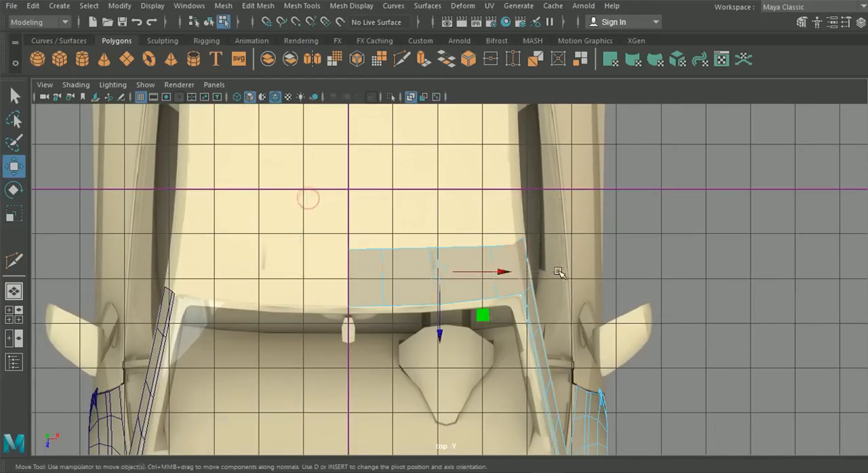
pyautogui.keyDown('ctrl'); pyautogui.moveTo(320, 265); pyautogui.dragTo(576, 297); pyautogui.keyUp('ctrl')
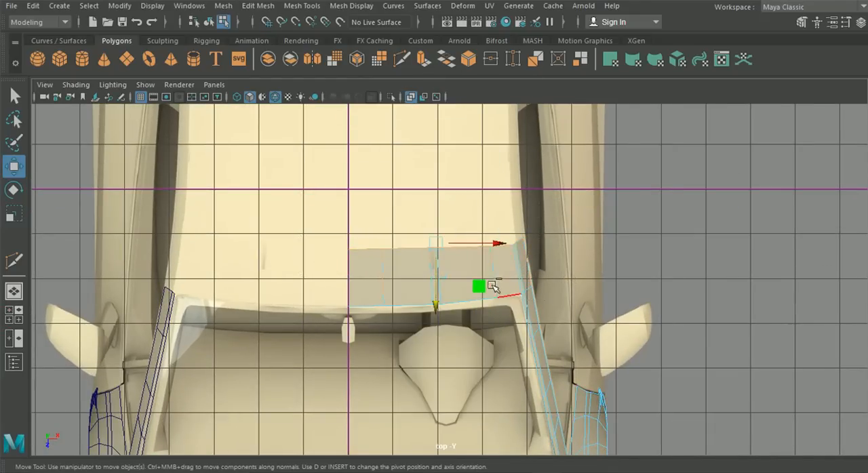
pyautogui.hotkey('ctrl', 'e')
pyautogui.keyDown('alt'); pyautogui.moveTo(437, 218); pyautogui.dragTo(426, 303, button='middle'); pyautogui.keyUp('alt')
pyautogui.click(576, 250)
pyautogui.keyDown('alt'); pyautogui.moveTo(575, 250); pyautogui.dragTo(571, 293, button='middle'); pyautogui.keyUp('alt')
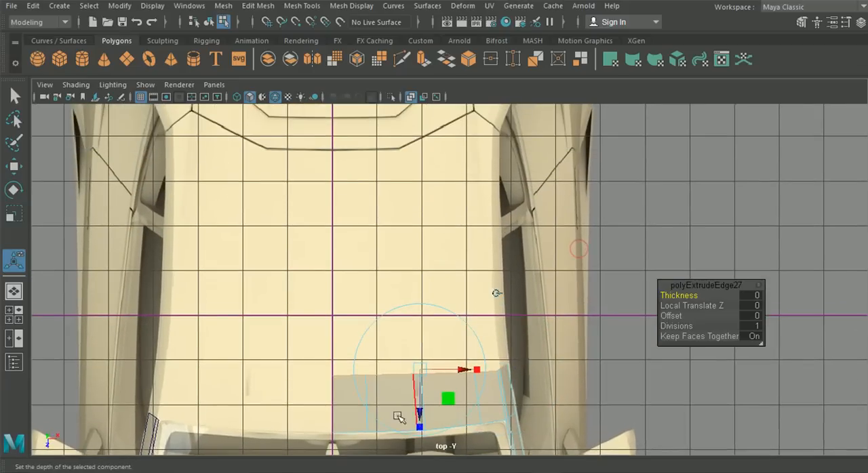
pyautogui.moveTo(420, 414); pyautogui.dragTo(418, 190)
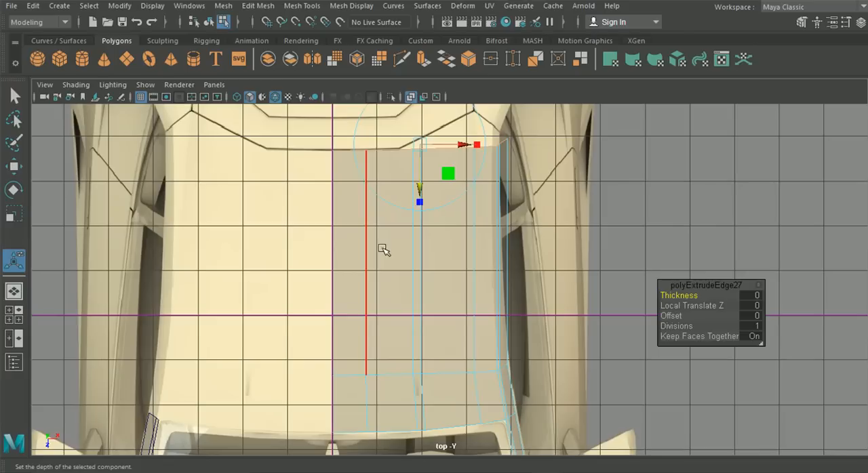
# - Move the vertices at the extruded roof's outer rear corner onto the angled seam line in the top view
pyautogui.moveTo(391, 216); pyautogui.dragTo(122, 138, button='right')
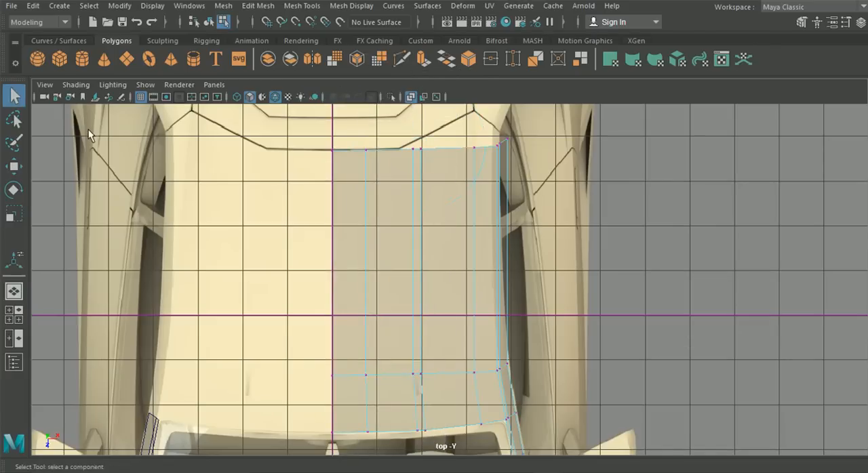
pyautogui.click(15, 169)
pyautogui.scroll(3, 422, 252)
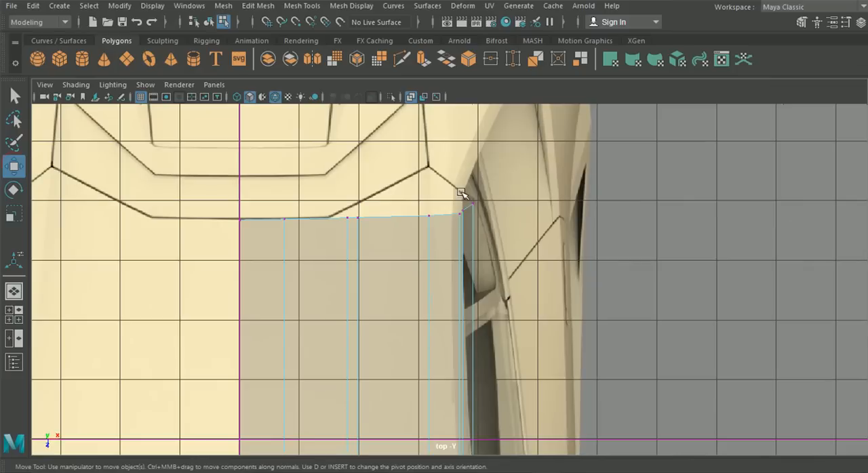
pyautogui.moveTo(481, 227); pyautogui.dragTo(460, 206)
pyautogui.scroll(4, 460, 206)
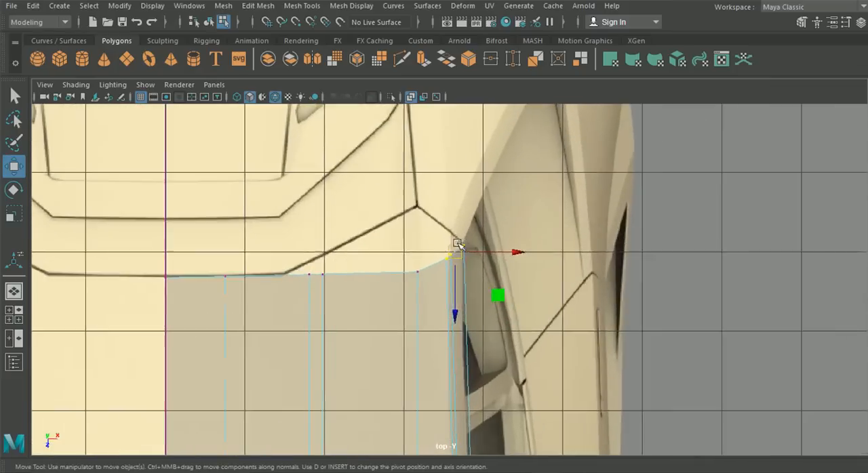
pyautogui.moveTo(461, 246); pyautogui.dragTo(459, 208)
pyautogui.moveTo(494, 256); pyautogui.dragTo(491, 228)
pyautogui.hotkey('ctrl', 'z')
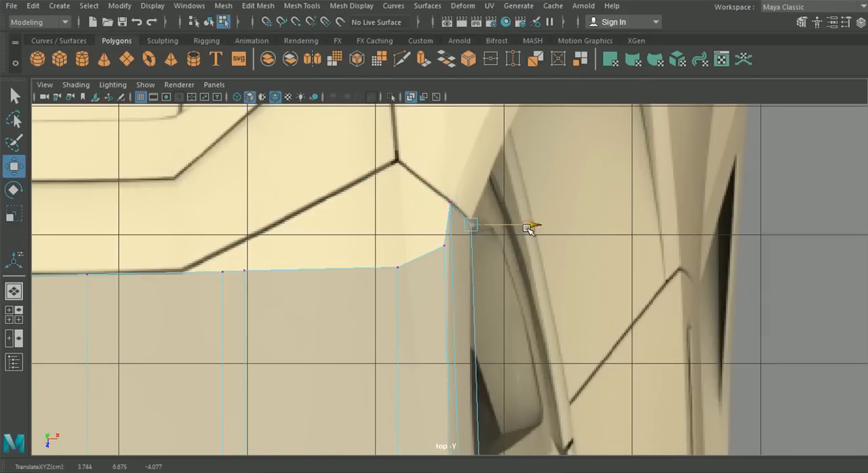
pyautogui.moveTo(426, 231); pyautogui.dragTo(445, 198)
pyautogui.scroll(-4, 489, 329)
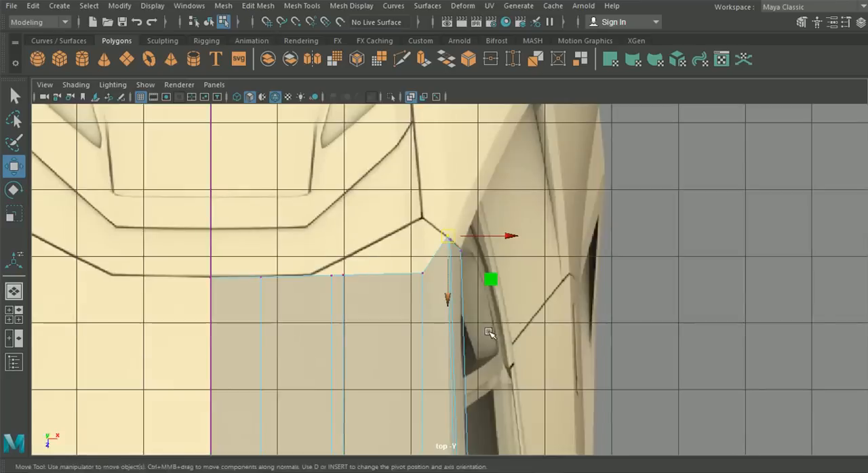
# - Move the rear vertices of the outer cut and the outer middle cut onto the seam, placing the latter at its peak
pyautogui.keyDown('alt'); pyautogui.moveTo(448, 329); pyautogui.dragTo(484, 211, button='middle'); pyautogui.keyUp('alt')
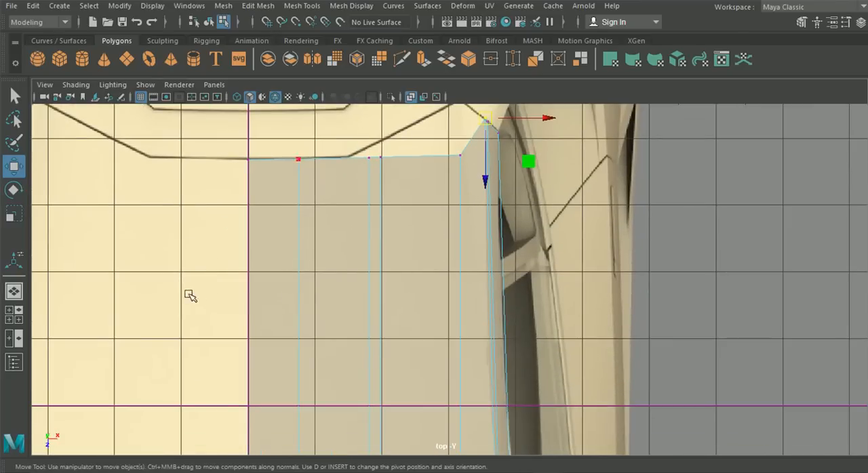
pyautogui.scroll(-3, 320, 353)
pyautogui.scroll(2, 421, 297)
pyautogui.keyDown('alt'); pyautogui.moveTo(408, 247); pyautogui.dragTo(442, 190, button='middle'); pyautogui.keyUp('alt')
pyautogui.keyDown('alt'); pyautogui.moveTo(439, 258); pyautogui.dragTo(411, 414, button='middle'); pyautogui.keyUp('alt')
pyautogui.scroll(1, 415, 380)
pyautogui.moveTo(425, 286); pyautogui.dragTo(438, 251)
pyautogui.moveTo(350, 285); pyautogui.dragTo(405, 259)
pyautogui.moveTo(432, 248); pyautogui.dragTo(428, 244)
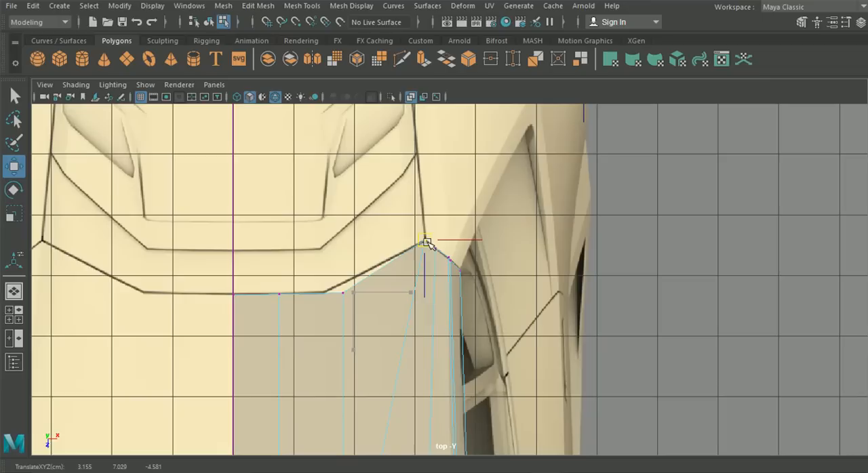
# - Move the remaining middle cut's rear vertex to the seam's inner bend and align the vertices nearest the centre line with the seam
pyautogui.moveTo(343, 293); pyautogui.dragTo(326, 294)
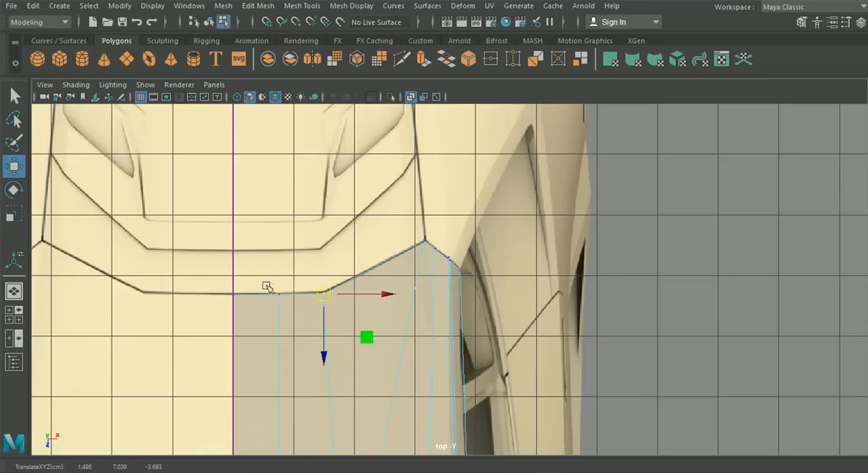
pyautogui.scroll(5, 287, 302)
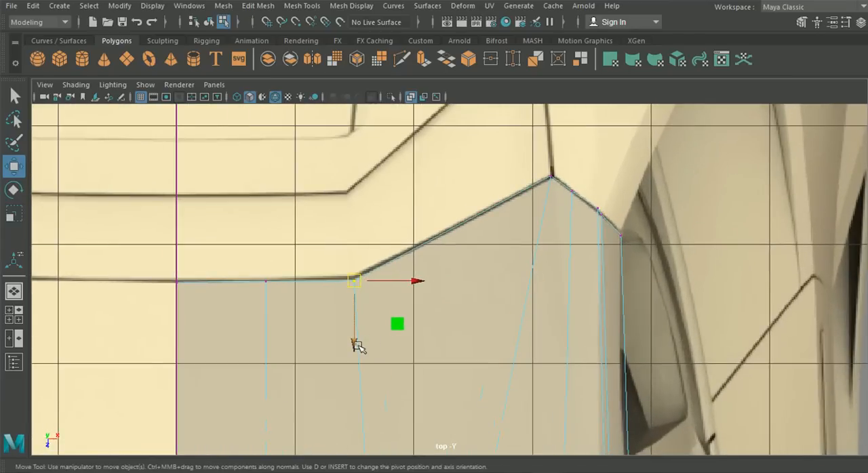
pyautogui.moveTo(355, 344); pyautogui.dragTo(353, 344)
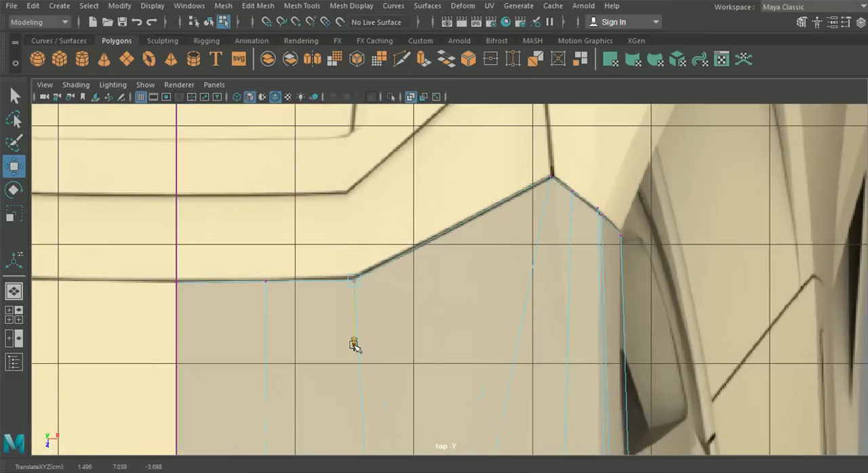
pyautogui.moveTo(153, 263); pyautogui.dragTo(298, 305)
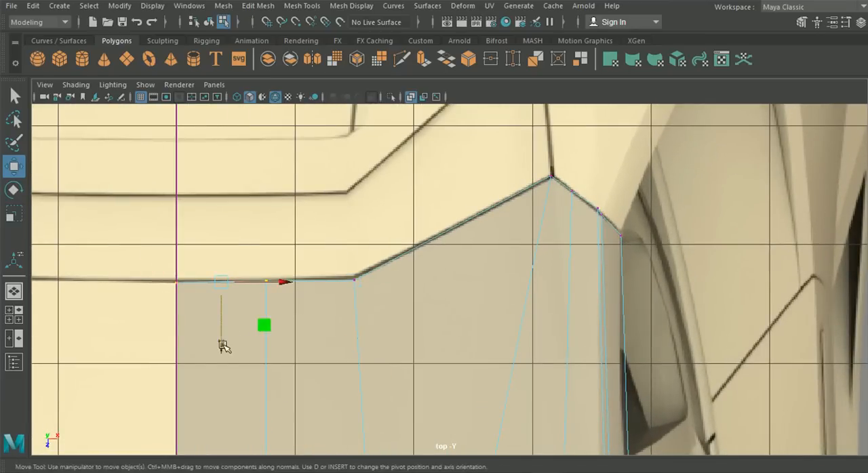
pyautogui.moveTo(149, 263); pyautogui.dragTo(194, 306)
# - Fine-tune the rear vertices from the seam's peak to the roof's outer edge so they follow the angled seam line
pyautogui.keyDown('alt'); pyautogui.moveTo(430, 252); pyautogui.dragTo(389, 294, button='middle'); pyautogui.keyUp('alt')
pyautogui.moveTo(492, 208); pyautogui.dragTo(518, 245)
pyautogui.moveTo(509, 281)
pyautogui.mouseDown()
pyautogui.moveTo(507, 293)
pyautogui.moveTo(519, 287)
pyautogui.mouseUp()
pyautogui.scroll(2, 472, 279)
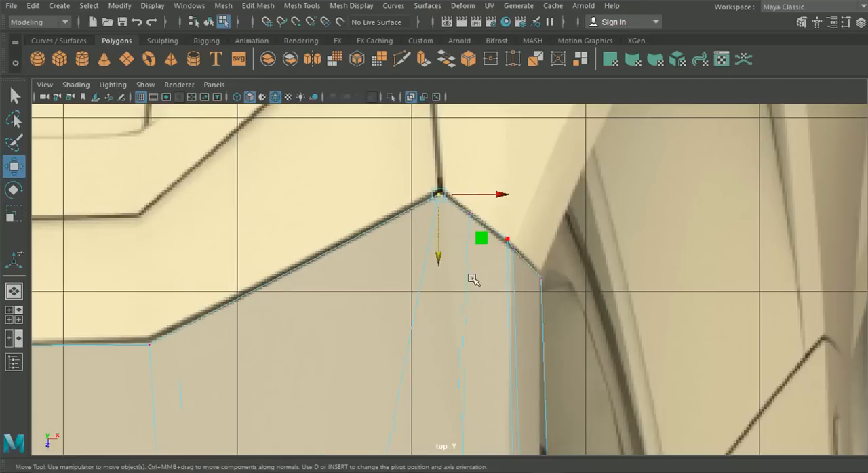
pyautogui.scroll(1, 482, 239)
pyautogui.moveTo(482, 245); pyautogui.dragTo(463, 193)
pyautogui.moveTo(475, 255); pyautogui.dragTo(475, 257)
pyautogui.moveTo(509, 221); pyautogui.dragTo(531, 246)
pyautogui.moveTo(524, 296); pyautogui.dragTo(522, 306)
pyautogui.moveTo(569, 286); pyautogui.dragTo(570, 288)
pyautogui.moveTo(553, 259); pyautogui.dragTo(603, 316)
pyautogui.moveTo(562, 279); pyautogui.dragTo(563, 279)
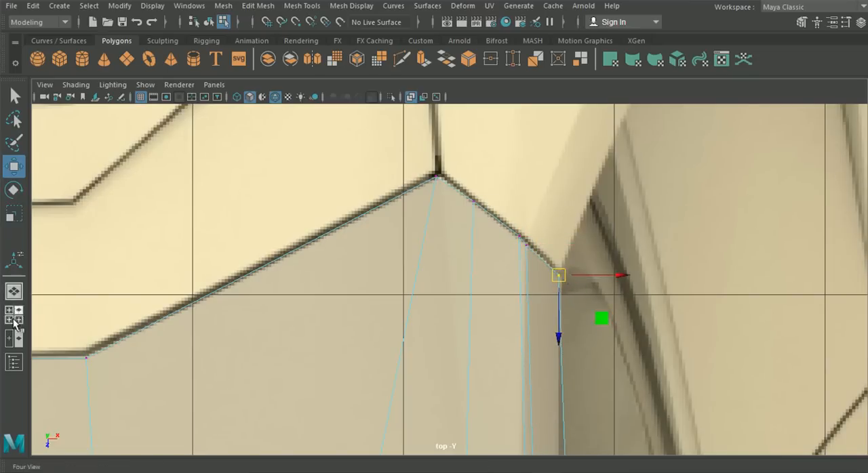
# - In the side view, lower the roof's two outermost rear vertices onto the blueprint seam and shift the outer corner slightly rearward
pyautogui.press('space')
pyautogui.press('space')
pyautogui.keyDown('alt'); pyautogui.moveTo(732, 332); pyautogui.dragTo(165, 255, button='middle'); pyautogui.keyUp('alt')
pyautogui.scroll(-5, 441, 266)
pyautogui.keyDown('alt'); pyautogui.moveTo(595, 285); pyautogui.dragTo(445, 283, button='middle'); pyautogui.keyUp('alt')
pyautogui.scroll(2, 446, 283)
pyautogui.moveTo(567, 202); pyautogui.dragTo(575, 218)
pyautogui.keyDown('alt'); pyautogui.moveTo(575, 218); pyautogui.dragTo(503, 257, button='middle'); pyautogui.keyUp('alt')
pyautogui.keyDown('alt'); pyautogui.moveTo(503, 257); pyautogui.dragTo(509, 311, button='right'); pyautogui.keyUp('alt')
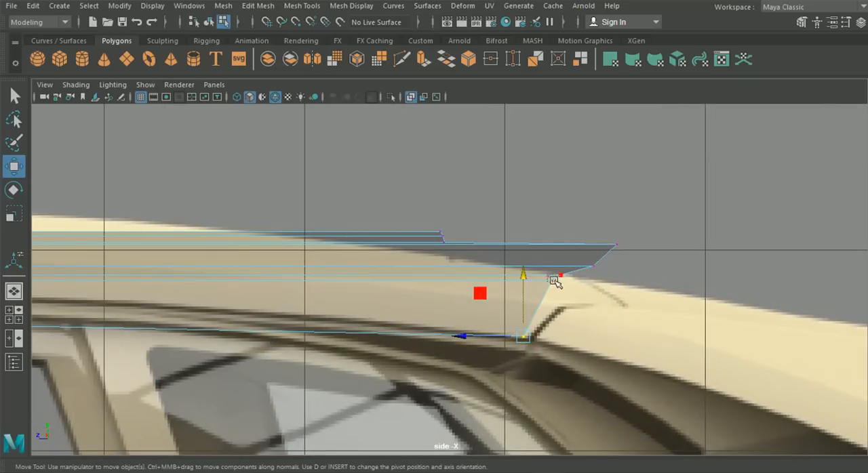
pyautogui.moveTo(554, 282); pyautogui.dragTo(555, 238)
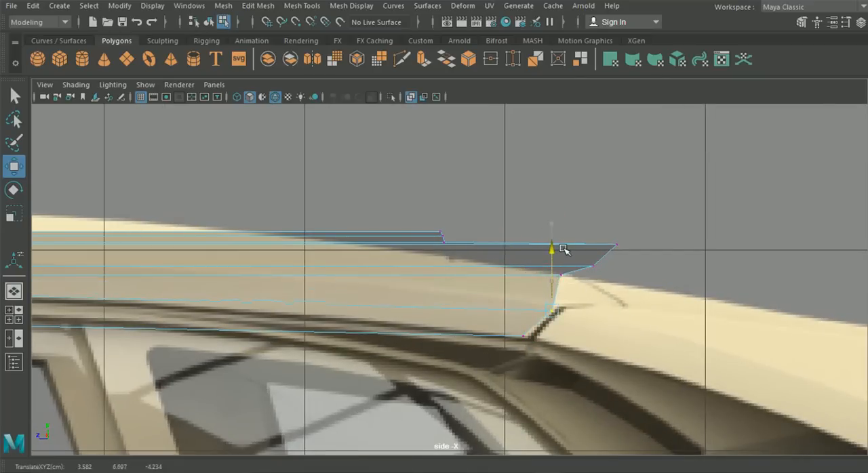
pyautogui.click(523, 335)
pyautogui.moveTo(464, 336); pyautogui.dragTo(470, 336)
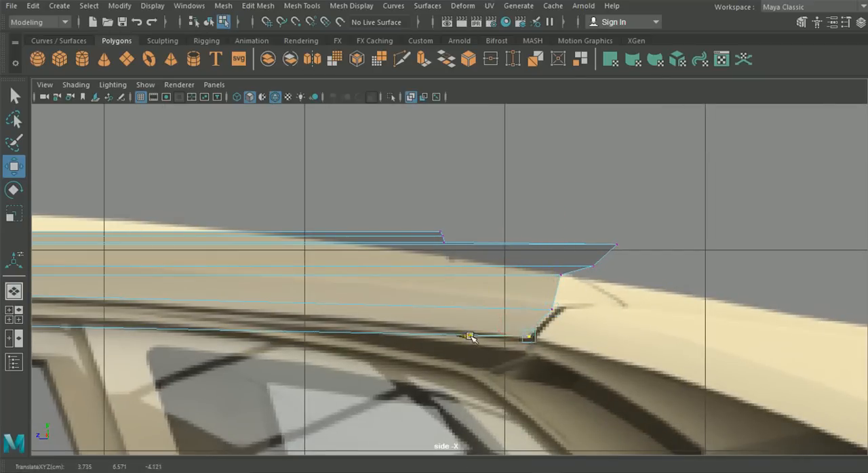
# - Lower the next three rear vertices, up to and including the seam's peak, to the seam height in the side view
pyautogui.click(561, 276)
pyautogui.moveTo(561, 215); pyautogui.dragTo(568, 244)
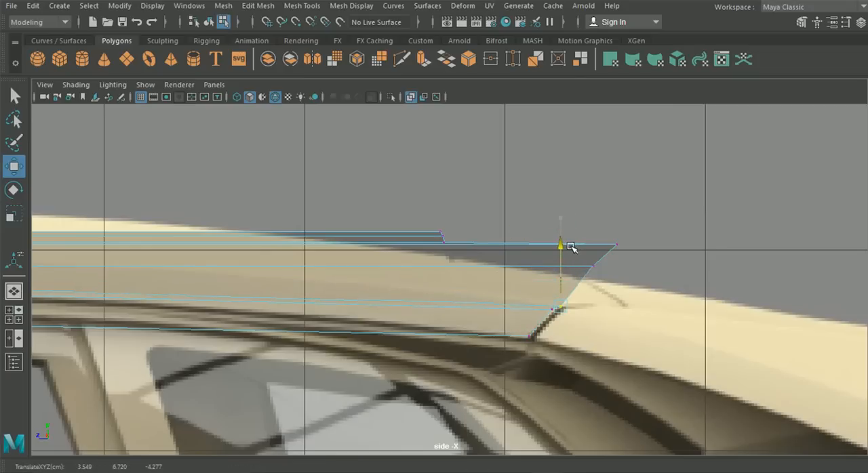
pyautogui.click(590, 265)
pyautogui.moveTo(591, 206); pyautogui.dragTo(605, 250)
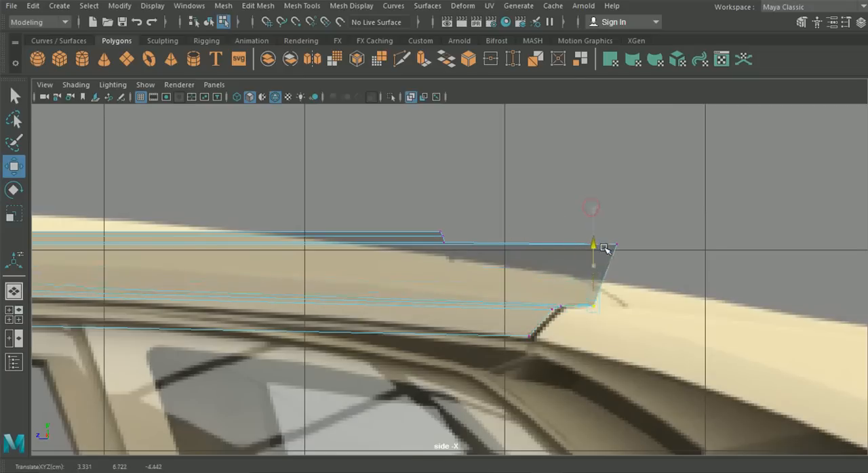
pyautogui.click(615, 244)
pyautogui.moveTo(615, 183); pyautogui.dragTo(637, 247)
# - Lower the rear vertices nearest the centre line to the blueprint roofline, and nudge them and the peak vertex slightly rearward
pyautogui.click(442, 235)
pyautogui.moveTo(447, 176); pyautogui.dragTo(450, 197)
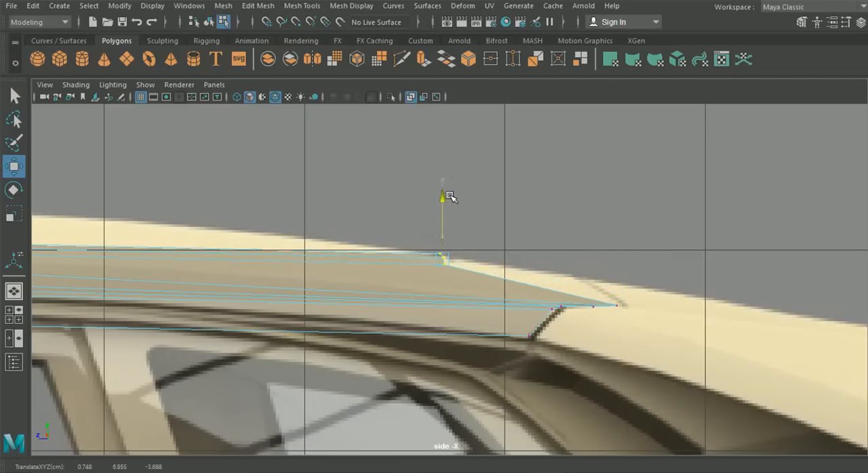
pyautogui.moveTo(383, 258); pyautogui.dragTo(387, 258)
pyautogui.click(618, 306)
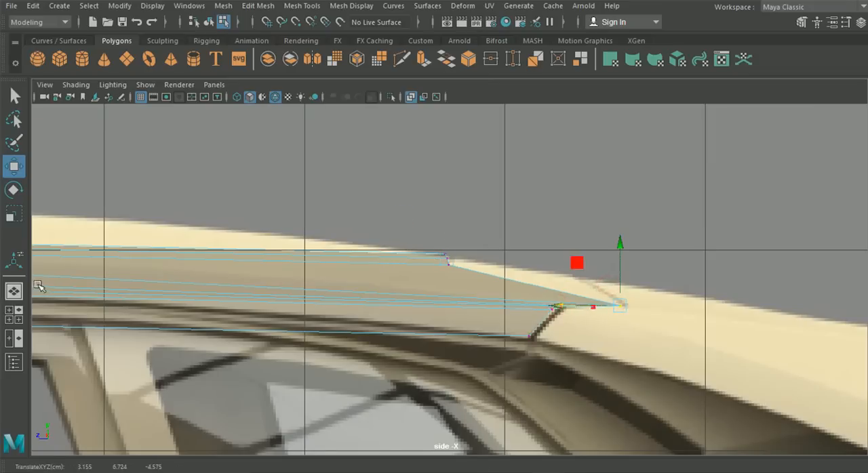
# - Insert an edge loop across the front part of the roof near the side view's centre line and raise it to the blueprint roofline
pyautogui.click(13, 291)
pyautogui.keyDown('alt'); pyautogui.moveTo(273, 271); pyautogui.dragTo(319, 299); pyautogui.keyUp('alt')
pyautogui.moveTo(562, 224)
pyautogui.keyDown('alt'); pyautogui.mouseDown()
pyautogui.moveTo(538, 224)
pyautogui.moveTo(551, 223)
pyautogui.mouseUp(); pyautogui.keyUp('alt')
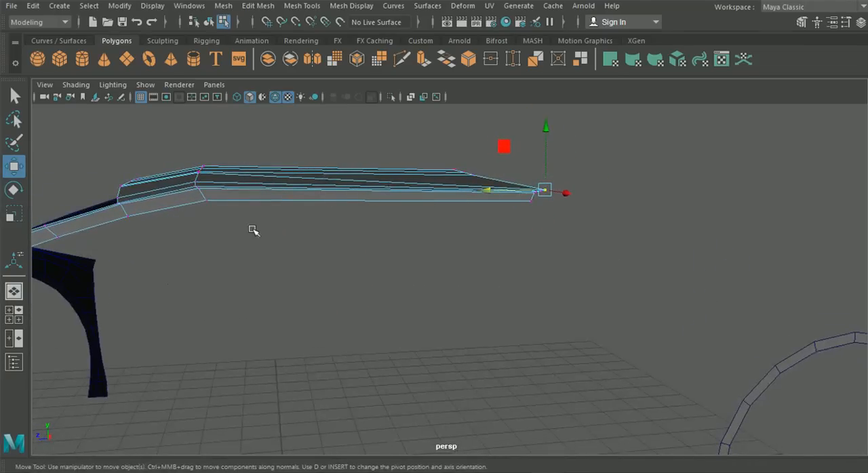
pyautogui.click(14, 315)
pyautogui.press('space')
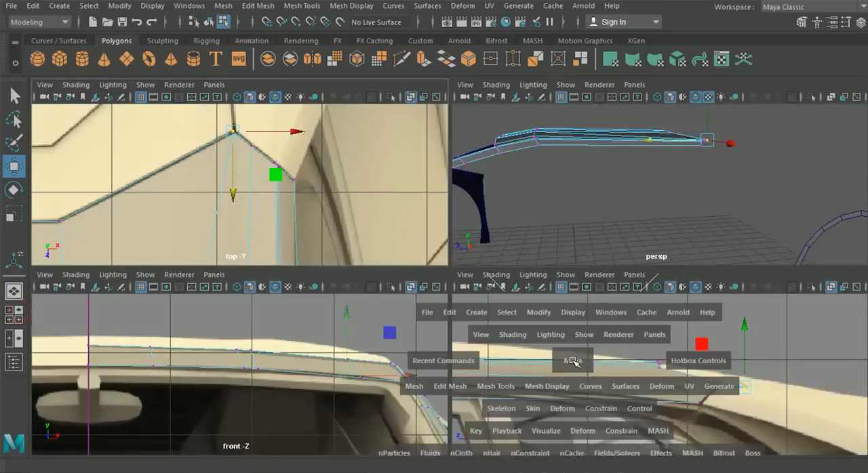
pyautogui.scroll(-5, 386, 320)
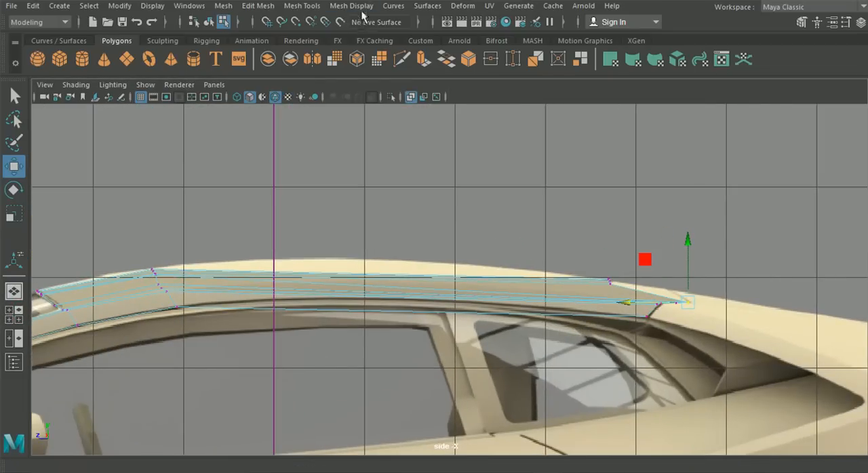
pyautogui.click(302, 7)
pyautogui.click(380, 101)
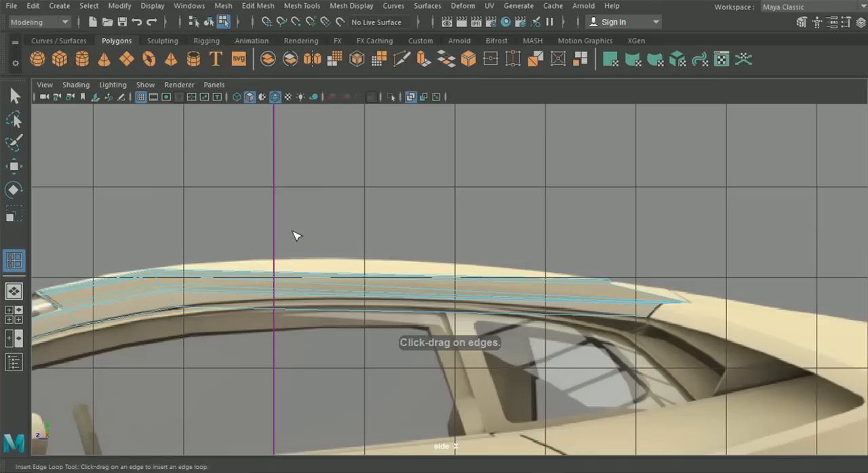
pyautogui.moveTo(269, 298); pyautogui.dragTo(272, 293)
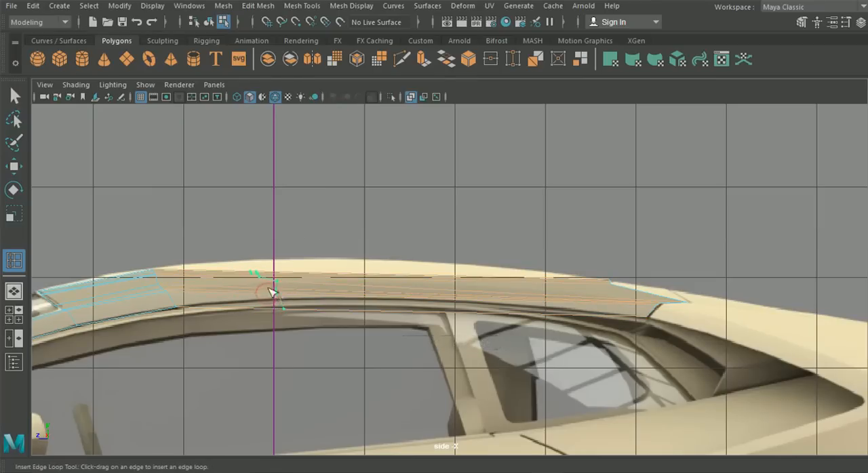
pyautogui.click(15, 167)
pyautogui.moveTo(269, 231); pyautogui.dragTo(268, 220)
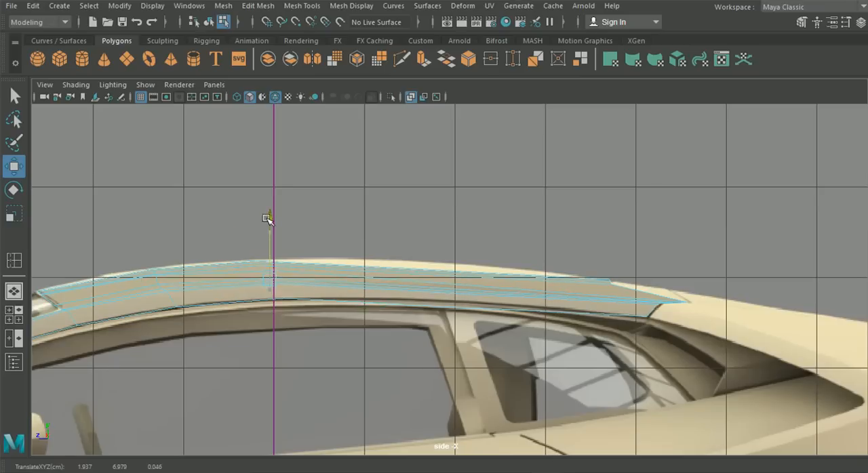
# - Insert a second edge loop around the middle of the remaining rear roof section and raise it to match the blueprint's curve
pyautogui.click(258, 6)
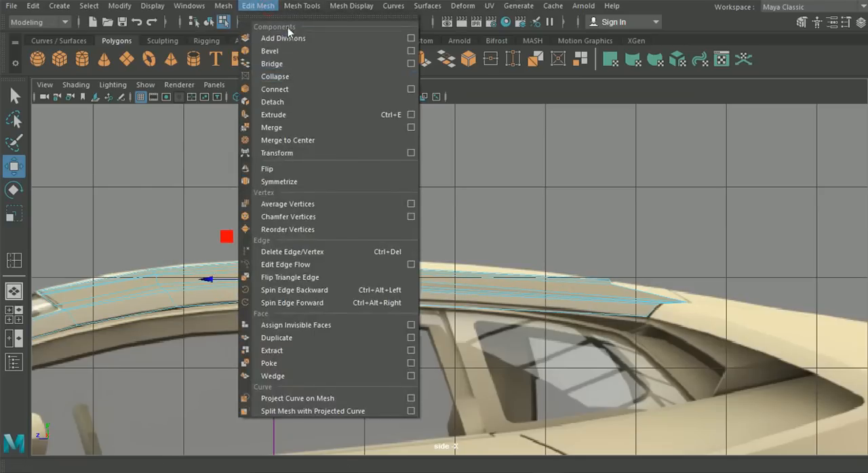
pyautogui.moveTo(302, 6)
pyautogui.click(324, 102)
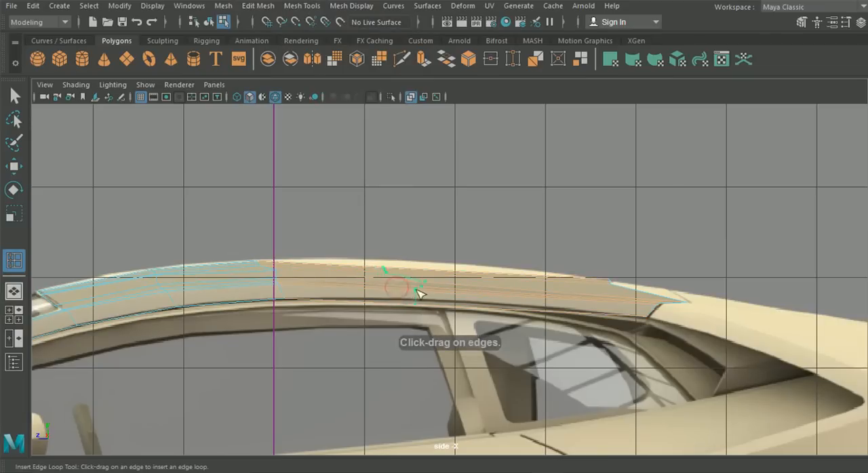
pyautogui.click(14, 165)
pyautogui.moveTo(408, 229); pyautogui.dragTo(407, 221)
# - Insert a third edge loop between the second loop and the rear seam, and adjust its height to the roofline
pyautogui.click(298, 6)
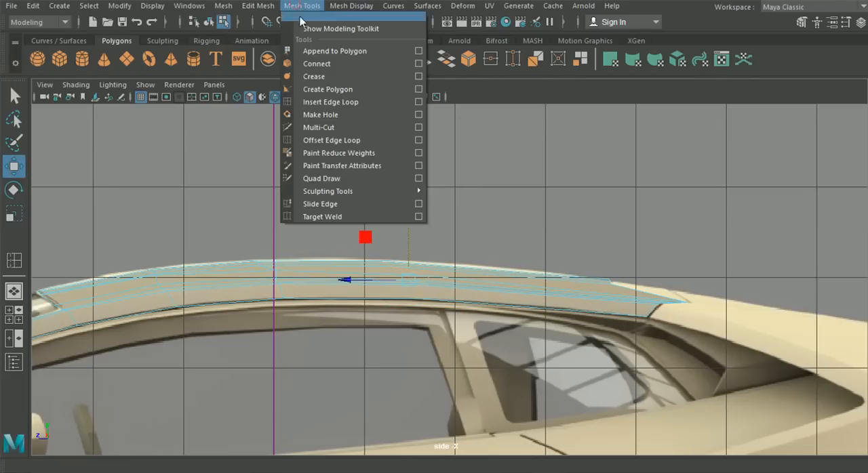
pyautogui.click(339, 102)
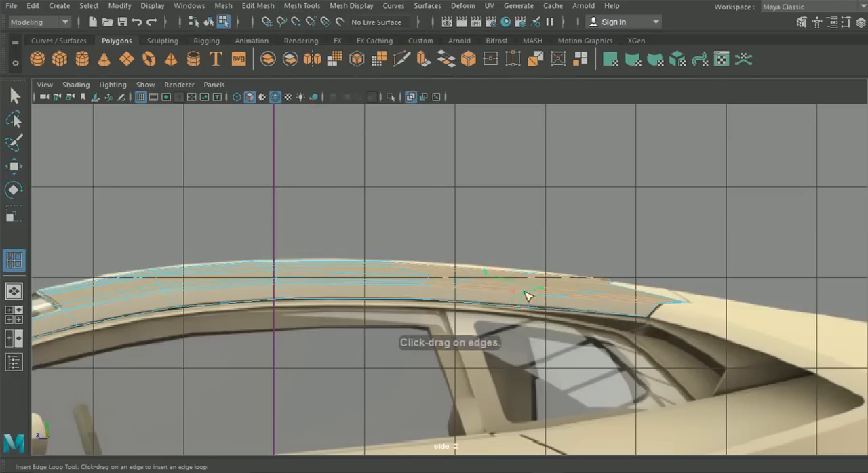
pyautogui.press('w')
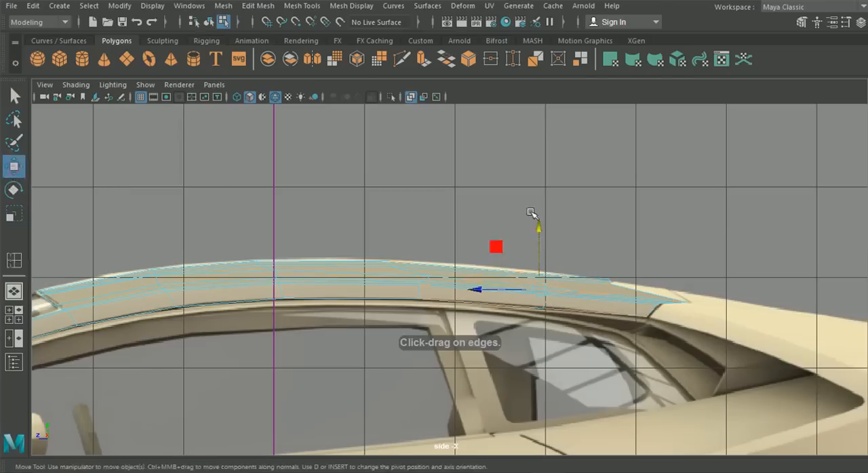
pyautogui.moveTo(535, 224); pyautogui.dragTo(539, 225)
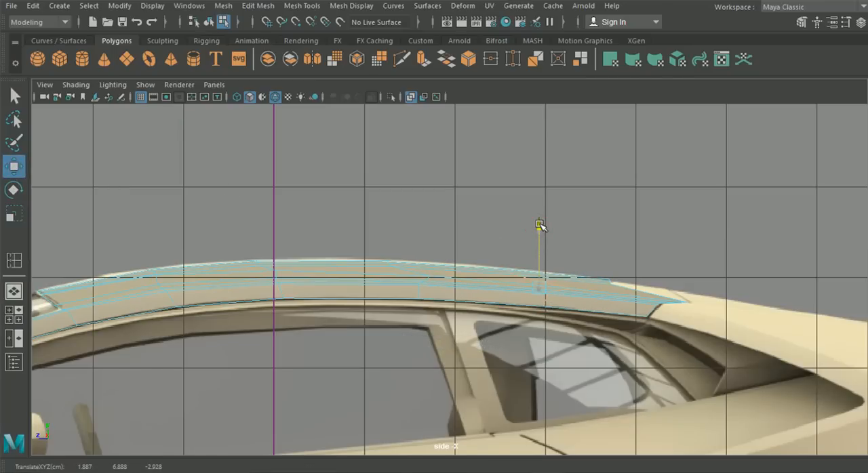
# - Examine the curved roof mesh in perspective and against the front blueprint for uneven surface flow
pyautogui.click(14, 291)
pyautogui.keyDown('alt'); pyautogui.moveTo(316, 257); pyautogui.dragTo(354, 249); pyautogui.keyUp('alt')
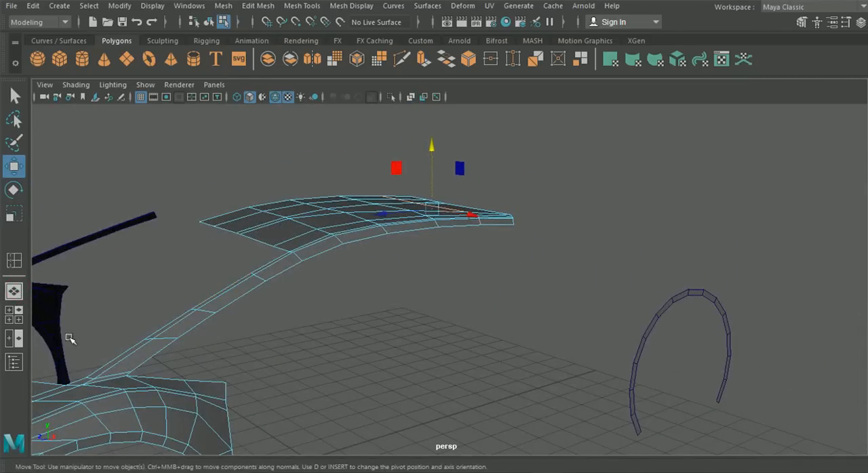
pyautogui.click(14, 314)
pyautogui.press('space')
pyautogui.moveTo(299, 240); pyautogui.dragTo(248, 94, button='right')
pyautogui.keyDown('alt'); pyautogui.moveTo(416, 206); pyautogui.dragTo(408, 211, button='middle'); pyautogui.keyUp('alt')
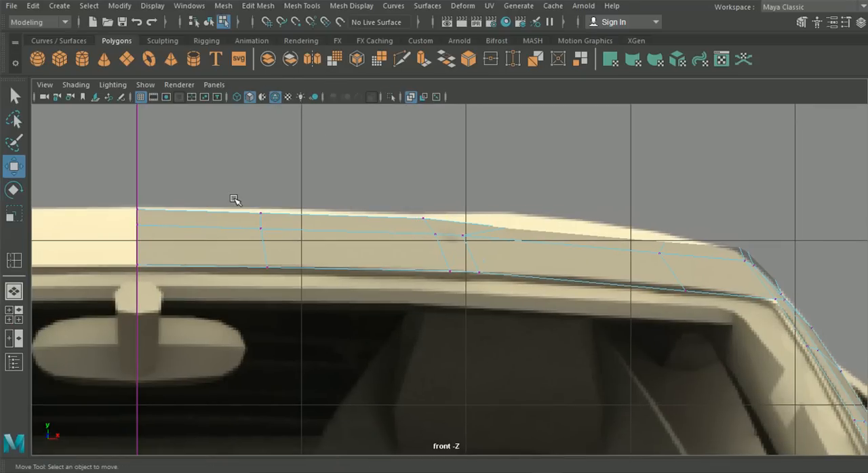
pyautogui.click(13, 291)
pyautogui.keyDown('alt'); pyautogui.moveTo(285, 303); pyautogui.dragTo(330, 275); pyautogui.keyUp('alt')
pyautogui.keyDown('alt'); pyautogui.moveTo(329, 275); pyautogui.dragTo(332, 296, button='middle'); pyautogui.keyUp('alt')
pyautogui.scroll(3, 333, 296)
pyautogui.keyDown('alt'); pyautogui.moveTo(333, 297); pyautogui.dragTo(483, 282); pyautogui.keyUp('alt')
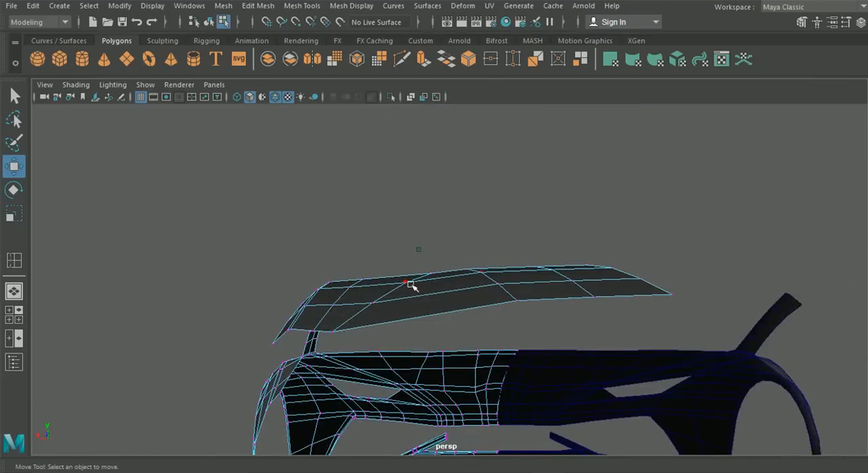
# - Fine-tune the height of the bend vertex behind the roof's front edge and of the outer cut's front-edge vertex
pyautogui.keyDown('alt'); pyautogui.moveTo(404, 283); pyautogui.dragTo(447, 296); pyautogui.keyUp('alt')
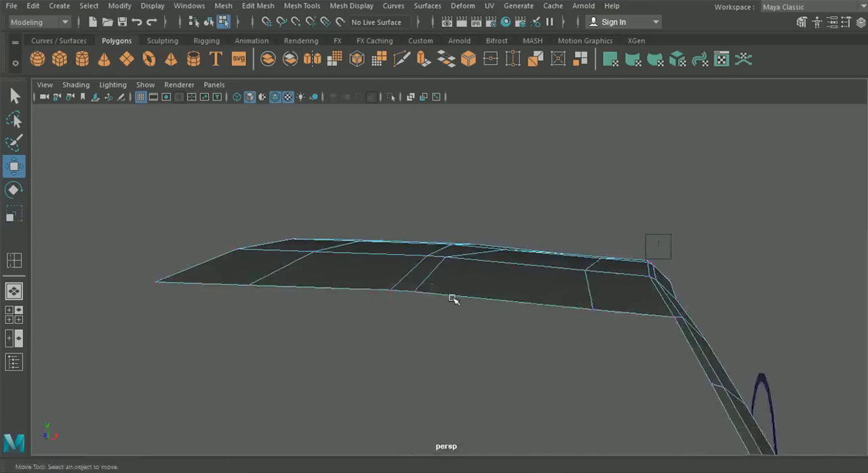
pyautogui.click(444, 260)
pyautogui.moveTo(448, 203); pyautogui.dragTo(446, 203)
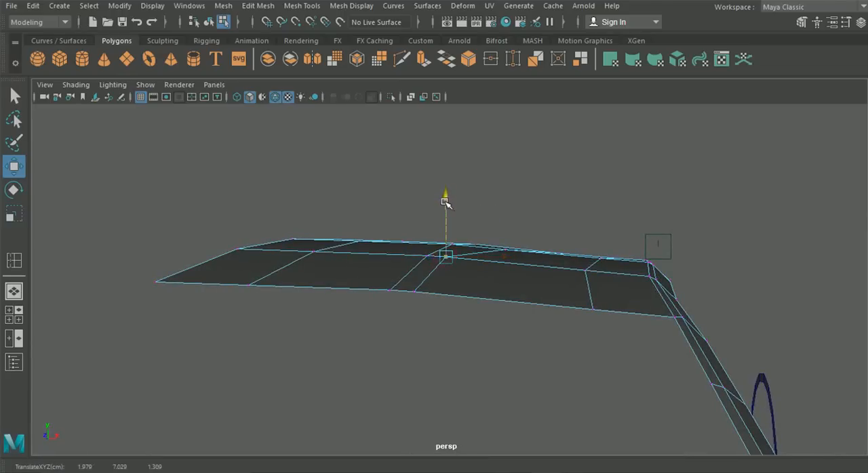
pyautogui.keyDown('alt'); pyautogui.moveTo(568, 306); pyautogui.dragTo(333, 300); pyautogui.keyUp('alt')
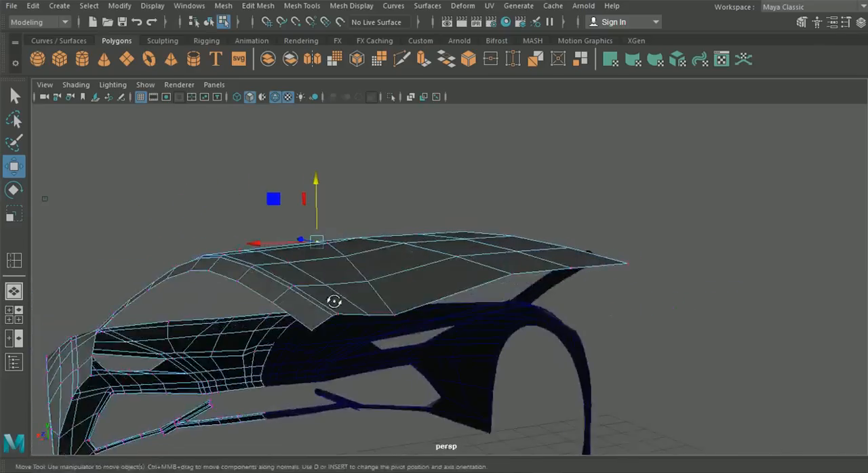
pyautogui.scroll(5, 314, 287)
pyautogui.keyDown('alt'); pyautogui.moveTo(298, 275); pyautogui.dragTo(556, 310); pyautogui.keyUp('alt')
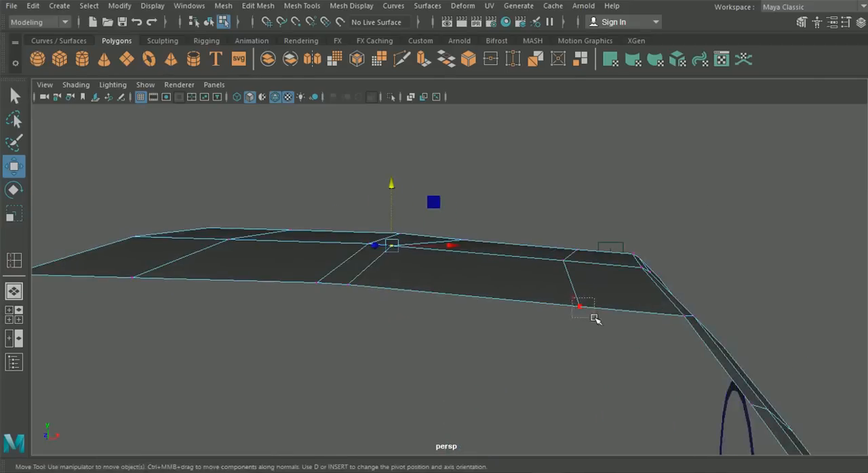
pyautogui.moveTo(581, 245); pyautogui.dragTo(544, 292)
# - Select the interior vertices along the roof's lengthwise cut nearest the centre line
pyautogui.click(498, 291)
pyautogui.keyDown('shift'); pyautogui.click(547, 264); pyautogui.keyUp('shift')
pyautogui.keyDown('shift'); pyautogui.click(541, 289); pyautogui.keyUp('shift')
pyautogui.keyDown('shift'); pyautogui.click(669, 281); pyautogui.keyUp('shift')
pyautogui.keyDown('alt'); pyautogui.moveTo(670, 282); pyautogui.dragTo(322, 229); pyautogui.keyUp('alt')
pyautogui.moveTo(318, 200); pyautogui.dragTo(601, 283)
pyautogui.click(601, 283)
pyautogui.keyDown('shift'); pyautogui.click(528, 203); pyautogui.keyUp('shift')
pyautogui.keyDown('alt'); pyautogui.moveTo(465, 129); pyautogui.dragTo(491, 209); pyautogui.keyUp('alt')
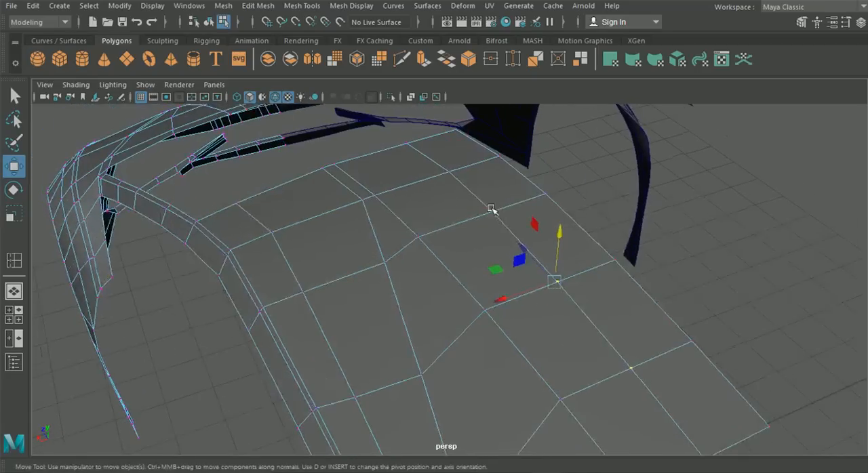
pyautogui.keyDown('alt'); pyautogui.moveTo(448, 167); pyautogui.dragTo(454, 258); pyautogui.keyUp('alt')
pyautogui.moveTo(403, 212); pyautogui.dragTo(522, 324)
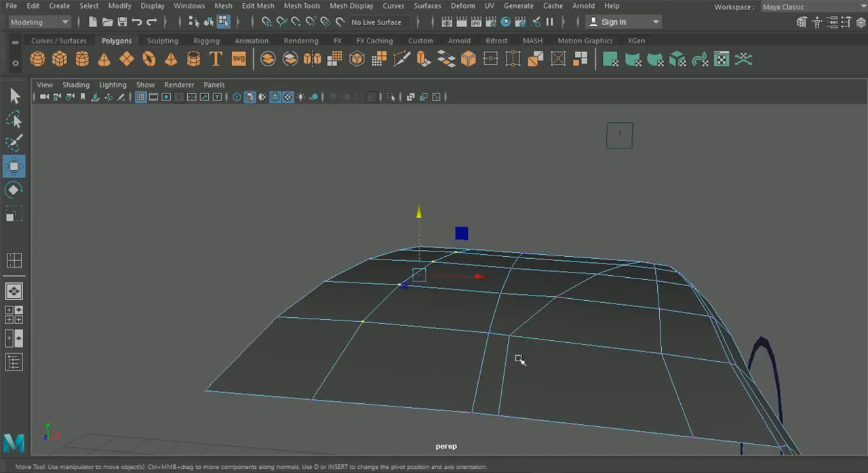
# - Return to object mode and inspect the roof, windshield strip and front body from several angles
pyautogui.keyDown('alt'); pyautogui.moveTo(526, 278); pyautogui.dragTo(380, 285); pyautogui.keyUp('alt')
pyautogui.click(212, 25)
pyautogui.click(519, 255)
pyautogui.keyDown('alt'); pyautogui.moveTo(519, 255); pyautogui.dragTo(482, 298, button='right'); pyautogui.keyUp('alt')
pyautogui.keyDown('alt'); pyautogui.moveTo(482, 298); pyautogui.dragTo(589, 306); pyautogui.keyUp('alt')
pyautogui.keyDown('alt'); pyautogui.moveTo(546, 299); pyautogui.dragTo(607, 288, button='middle'); pyautogui.keyUp('alt')
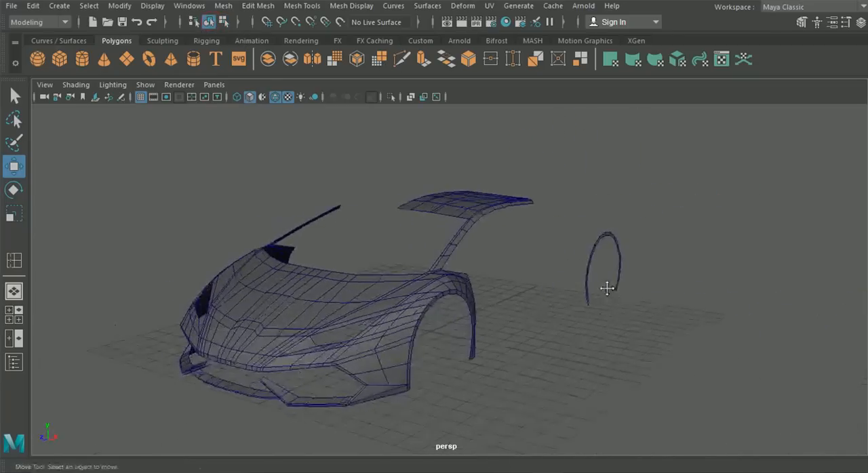
pyautogui.keyDown('alt'); pyautogui.moveTo(375, 245); pyautogui.dragTo(455, 234, button='middle'); pyautogui.keyUp('alt')
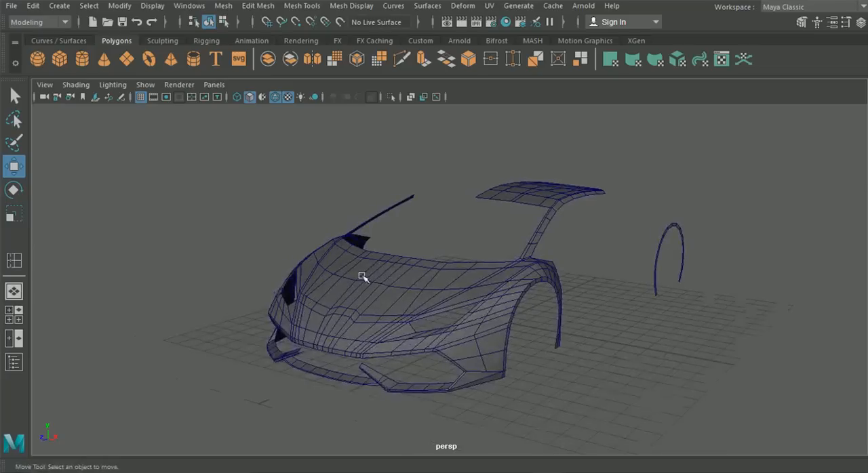
pyautogui.click(341, 274)
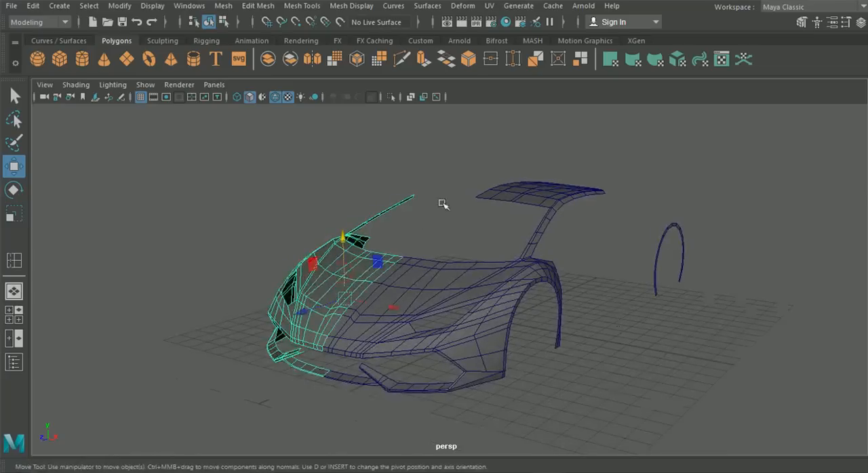
pyautogui.click(568, 262)
pyautogui.keyDown('alt'); pyautogui.moveTo(568, 262); pyautogui.dragTo(562, 219); pyautogui.keyUp('alt')
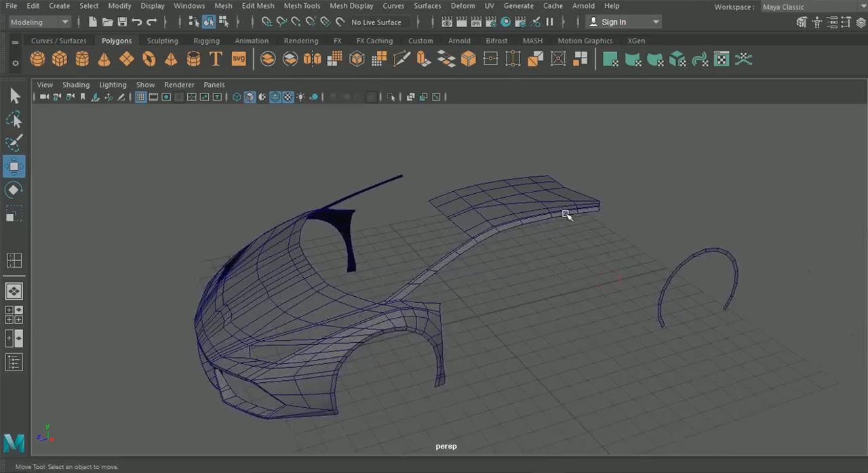
pyautogui.keyDown('alt'); pyautogui.moveTo(496, 206); pyautogui.dragTo(177, 272); pyautogui.keyUp('alt')
# - Show the whole car in the side view and compare the finished mesh parts with the blueprint
pyautogui.click(14, 314)
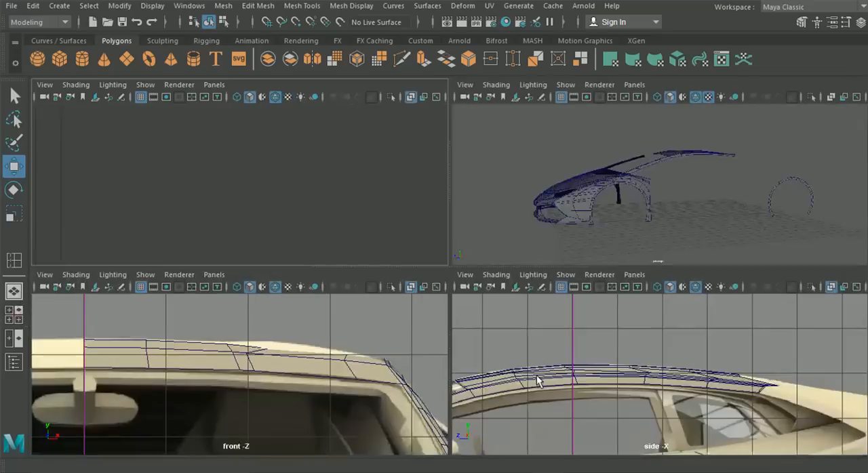
pyautogui.press('space')
pyautogui.scroll(-3, 647, 310)
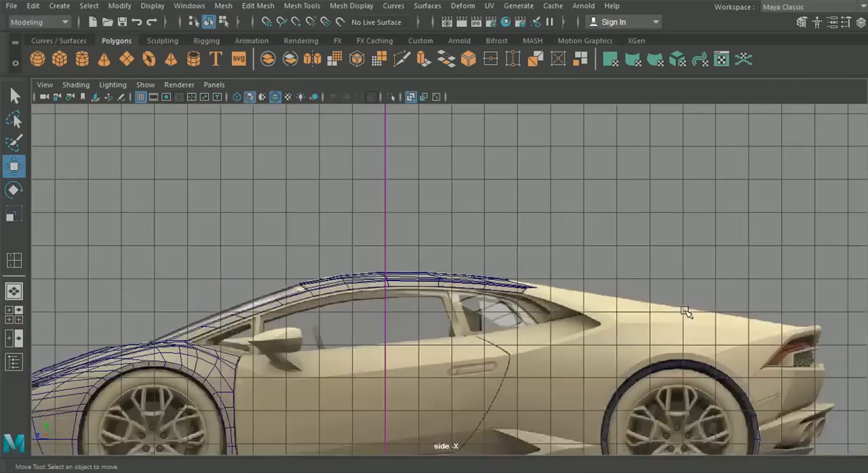
pyautogui.keyDown('alt'); pyautogui.moveTo(441, 368); pyautogui.dragTo(566, 297, button='middle'); pyautogui.keyUp('alt')
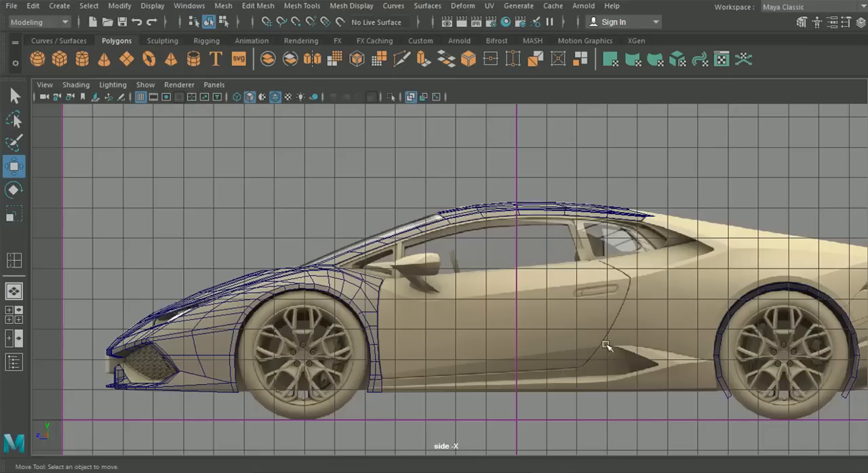
# - Select the front fender's rear border edges along the door's front seam, from the window line down to the sill
pyautogui.scroll(4, 451, 346)
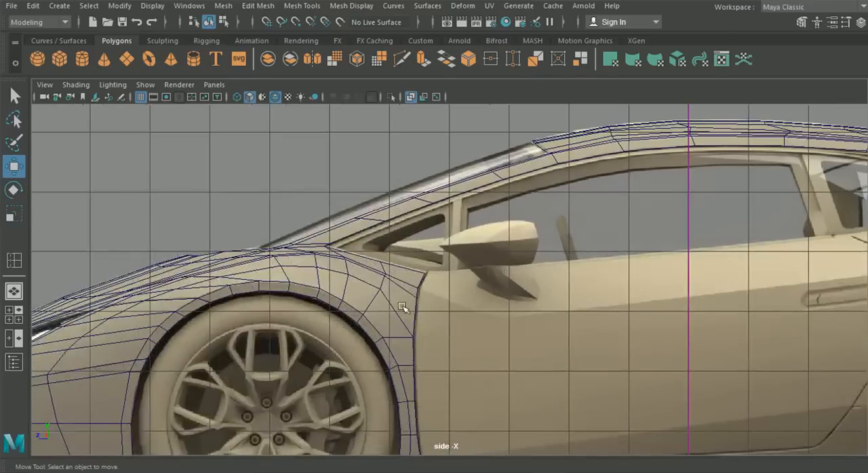
pyautogui.click(385, 305)
pyautogui.moveTo(385, 305); pyautogui.dragTo(381, 68, button='right')
pyautogui.scroll(2, 433, 310)
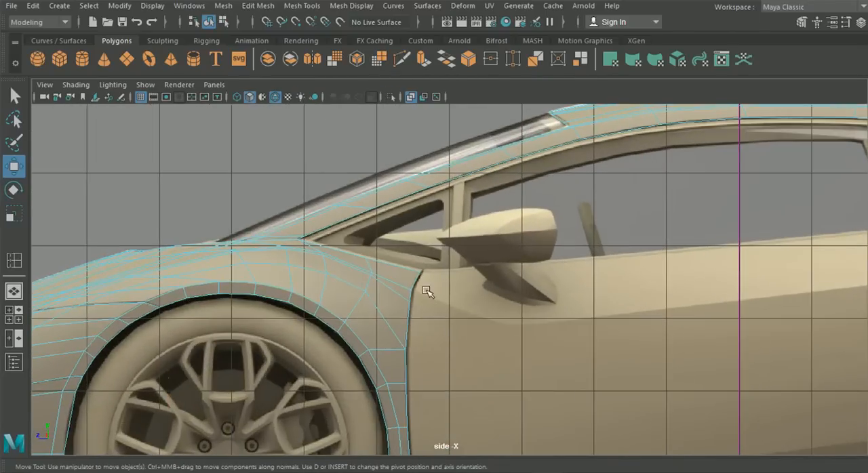
pyautogui.click(420, 280)
pyautogui.keyDown('shift'); pyautogui.click(409, 299); pyautogui.keyUp('shift')
pyautogui.keyDown('shift'); pyautogui.click(410, 316); pyautogui.keyUp('shift')
pyautogui.keyDown('shift'); pyautogui.click(407, 374); pyautogui.keyUp('shift')
pyautogui.keyDown('shift'); pyautogui.click(408, 397); pyautogui.keyUp('shift')
pyautogui.keyDown('alt'); pyautogui.moveTo(418, 406); pyautogui.dragTo(430, 305, button='middle'); pyautogui.keyUp('alt')
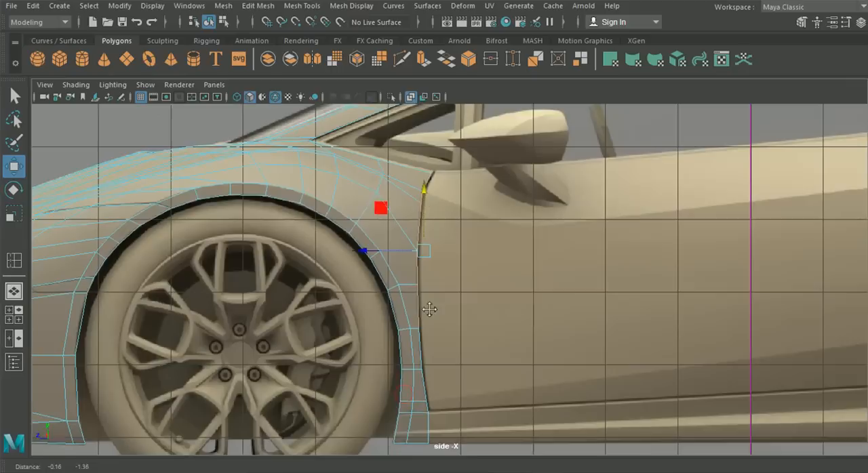
pyautogui.keyDown('shift'); pyautogui.click(420, 336); pyautogui.keyUp('shift')
pyautogui.keyDown('shift'); pyautogui.click(428, 400); pyautogui.keyUp('shift')
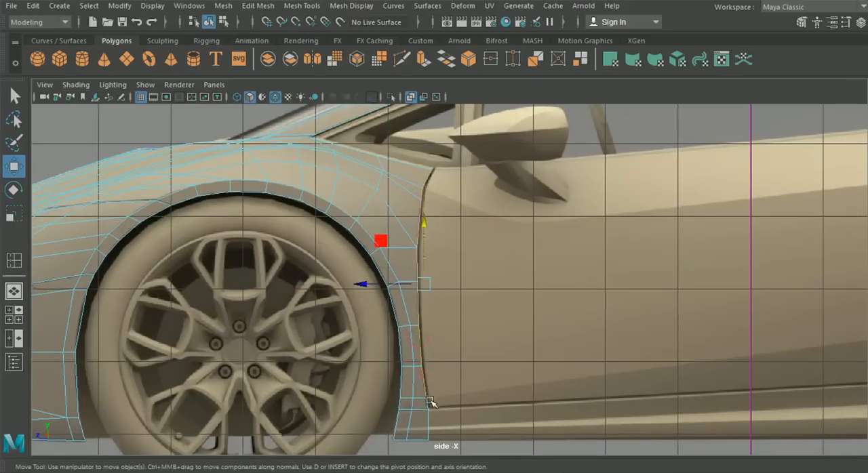
pyautogui.keyDown('shift'); pyautogui.click(431, 420); pyautogui.keyUp('shift')
pyautogui.scroll(-3, 497, 384)
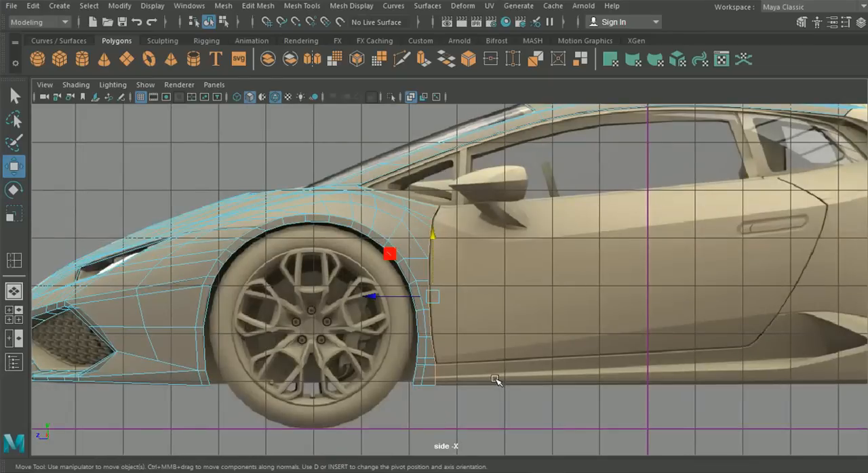
# - Extrude the selected fender edges rearward along the car's length to form the front strip of the door
pyautogui.hotkey('ctrl', 'e')
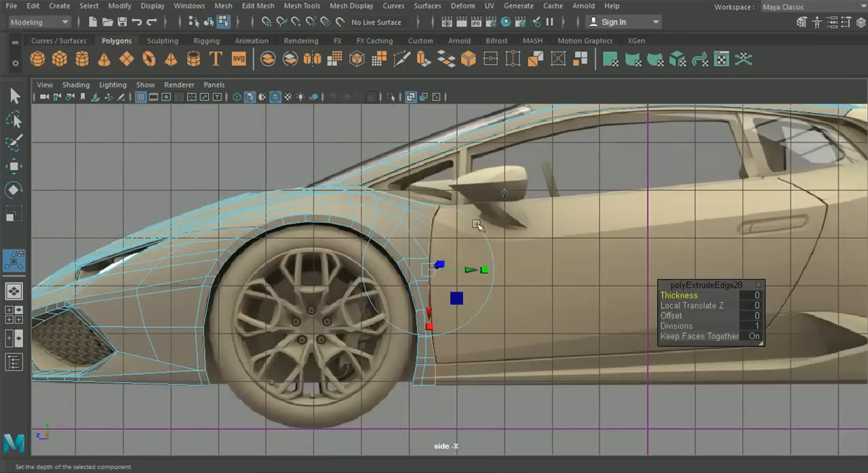
pyautogui.click(501, 195)
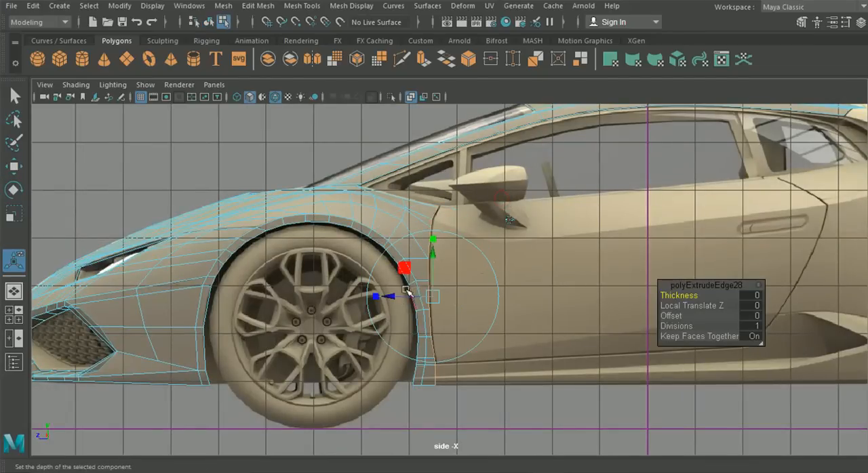
pyautogui.moveTo(391, 296); pyautogui.dragTo(452, 298)
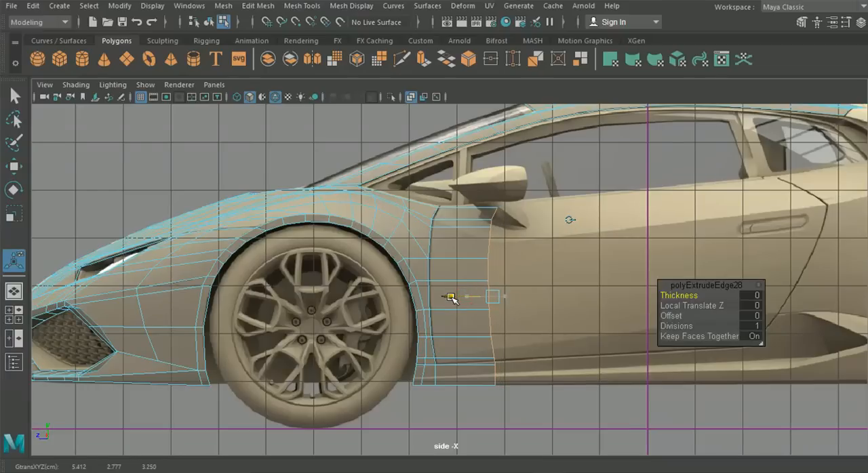
pyautogui.moveTo(452, 297); pyautogui.dragTo(452, 297)
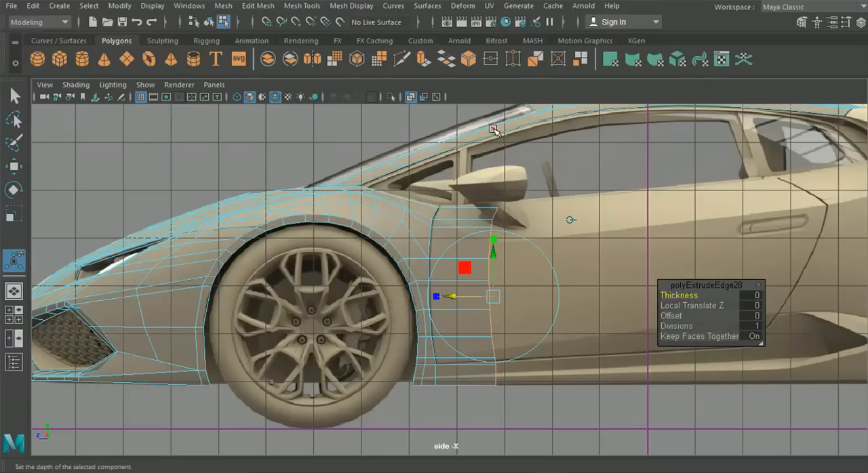
pyautogui.moveTo(451, 297); pyautogui.dragTo(454, 296)
# - Raise the strip's top rear vertex to the door's upper line and lower the two vertices beneath it to the side crease
pyautogui.scroll(1, 434, 244)
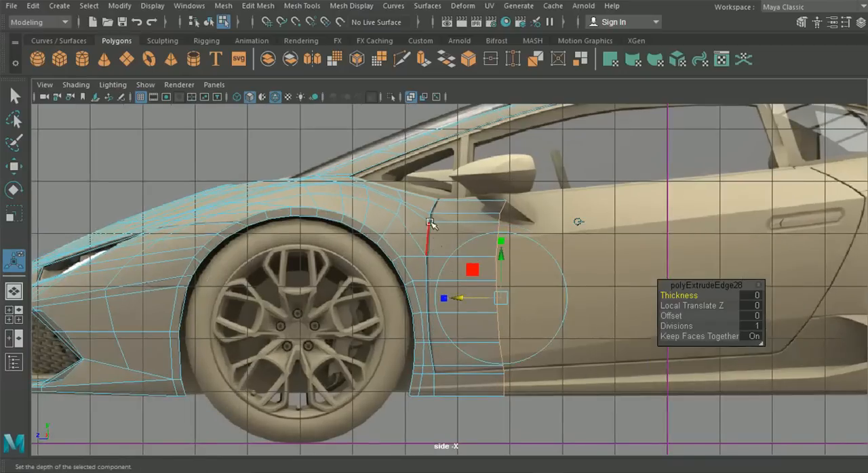
pyautogui.moveTo(328, 142); pyautogui.dragTo(329, 91, button='right')
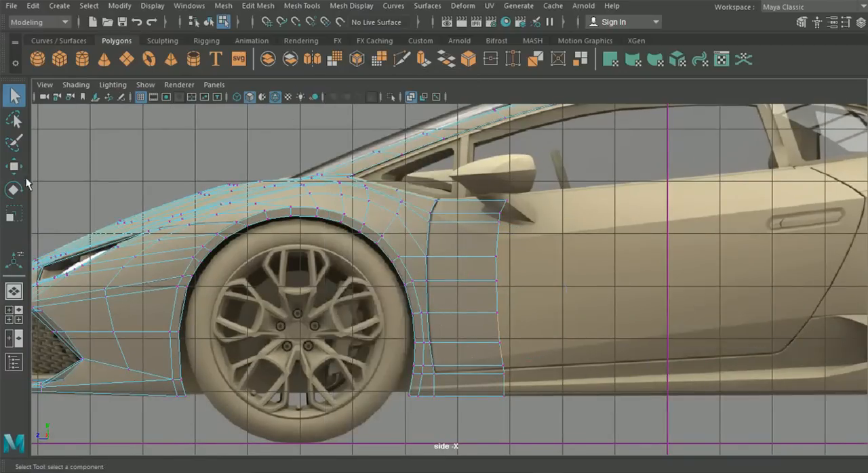
pyautogui.click(13, 167)
pyautogui.scroll(4, 502, 247)
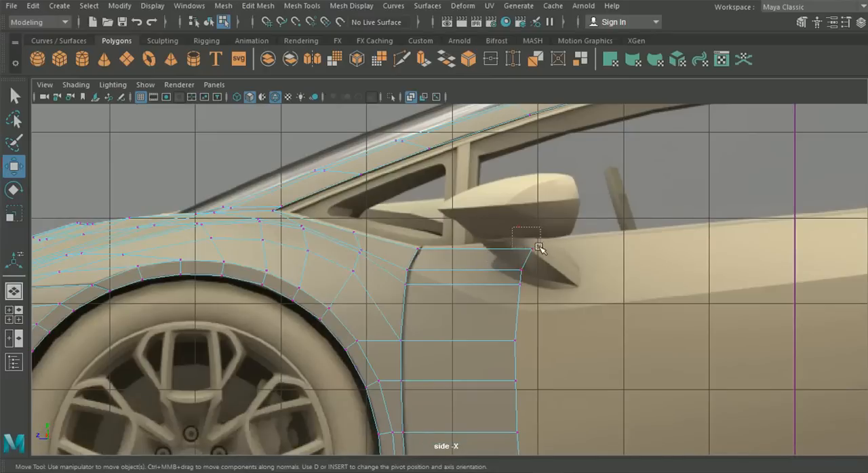
pyautogui.moveTo(532, 189); pyautogui.dragTo(532, 182)
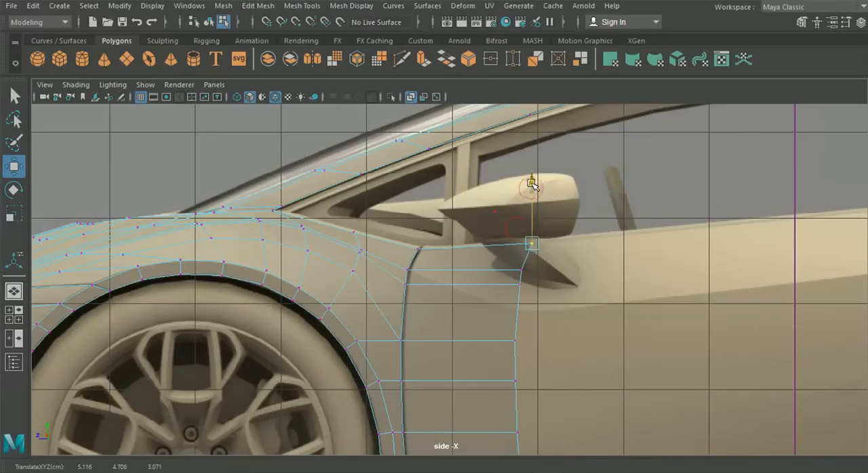
pyautogui.click(519, 277)
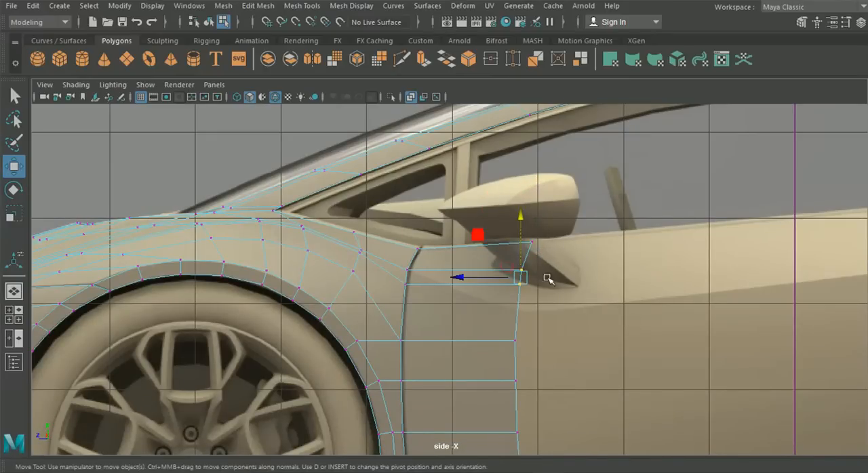
pyautogui.moveTo(519, 220); pyautogui.dragTo(519, 263)
# - Fine-tune the strip's rear-edge vertices lengthwise for a smoother line and adjust the height of the lower crease vertex
pyautogui.keyDown('alt'); pyautogui.moveTo(518, 366); pyautogui.dragTo(524, 348, button='middle'); pyautogui.keyUp('alt')
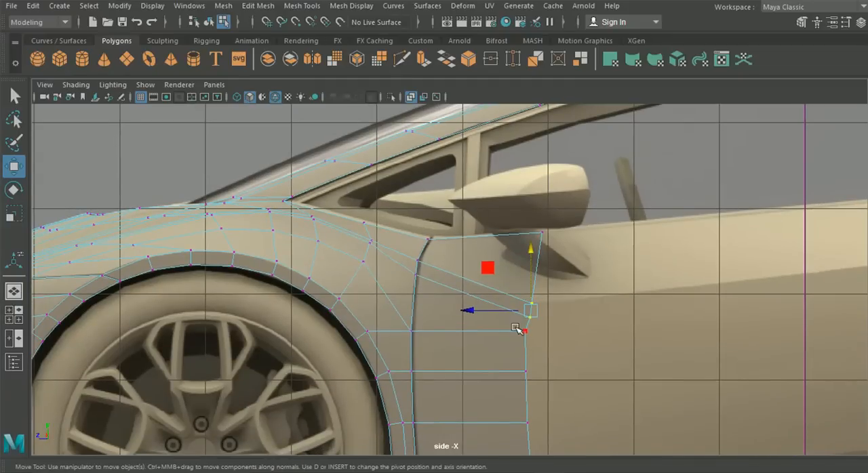
pyautogui.click(521, 331)
pyautogui.moveTo(462, 332); pyautogui.dragTo(468, 332)
pyautogui.keyDown('alt'); pyautogui.moveTo(478, 370); pyautogui.dragTo(473, 332, button='middle'); pyautogui.keyUp('alt')
pyautogui.click(528, 344)
pyautogui.moveTo(453, 335); pyautogui.dragTo(456, 335)
pyautogui.moveTo(542, 412); pyautogui.dragTo(496, 368)
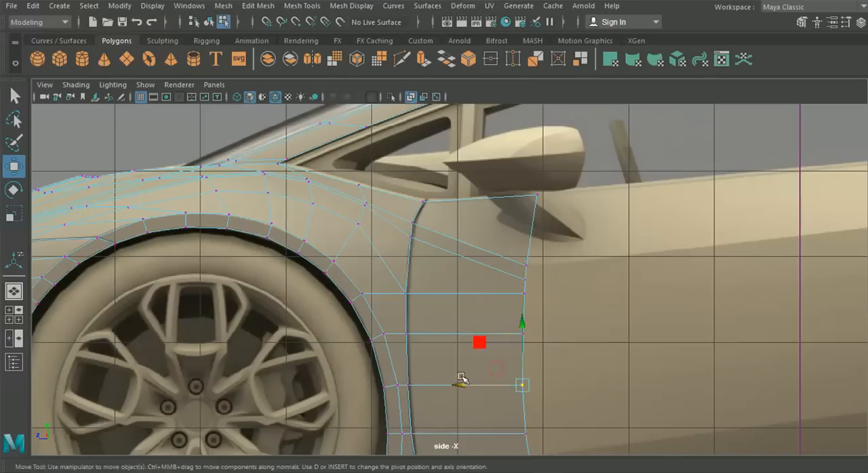
pyautogui.keyDown('alt'); pyautogui.moveTo(517, 261); pyautogui.dragTo(492, 262, button='middle'); pyautogui.keyUp('alt')
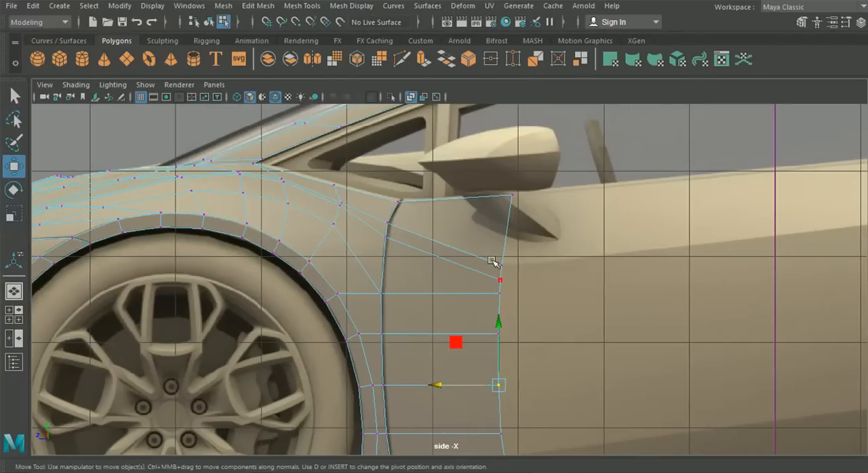
pyautogui.moveTo(483, 277); pyautogui.dragTo(505, 280)
pyautogui.moveTo(503, 235); pyautogui.dragTo(499, 217)
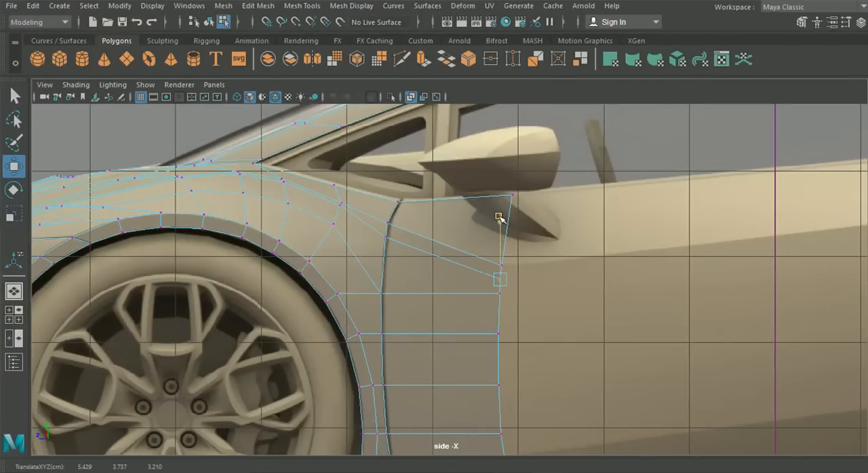
# - Raise the strip's two lower rear vertices so its bottom edge loops follow the door's lower seam and shading line
pyautogui.scroll(-5, 488, 287)
pyautogui.keyDown('alt'); pyautogui.moveTo(484, 303); pyautogui.dragTo(490, 273, button='middle'); pyautogui.keyUp('alt')
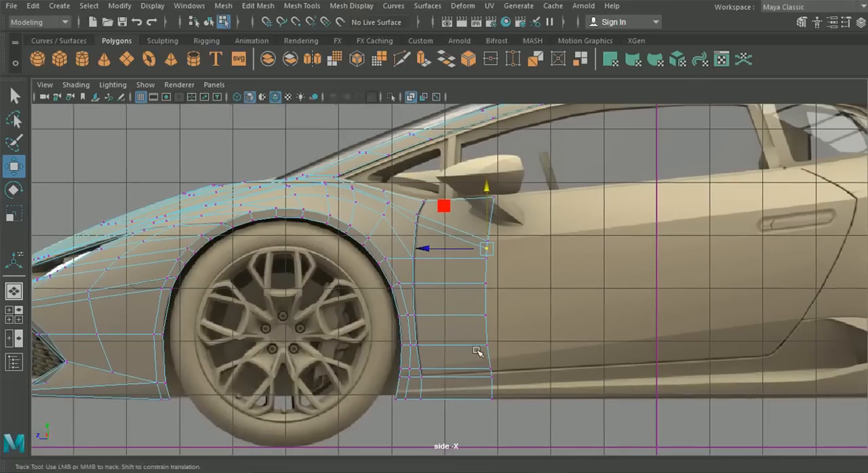
pyautogui.scroll(2, 469, 366)
pyautogui.keyDown('alt'); pyautogui.moveTo(469, 366); pyautogui.dragTo(488, 318, button='middle'); pyautogui.keyUp('alt')
pyautogui.scroll(2, 493, 338)
pyautogui.click(539, 357)
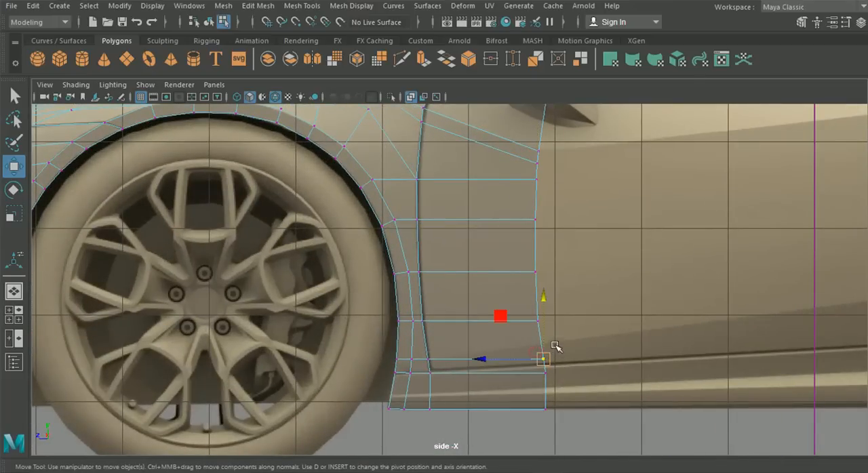
pyautogui.moveTo(545, 303); pyautogui.dragTo(546, 286)
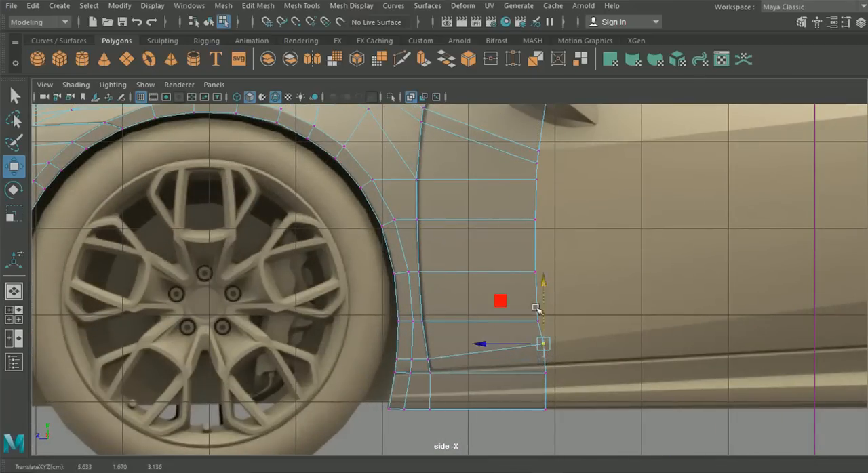
pyautogui.scroll(3, 552, 383)
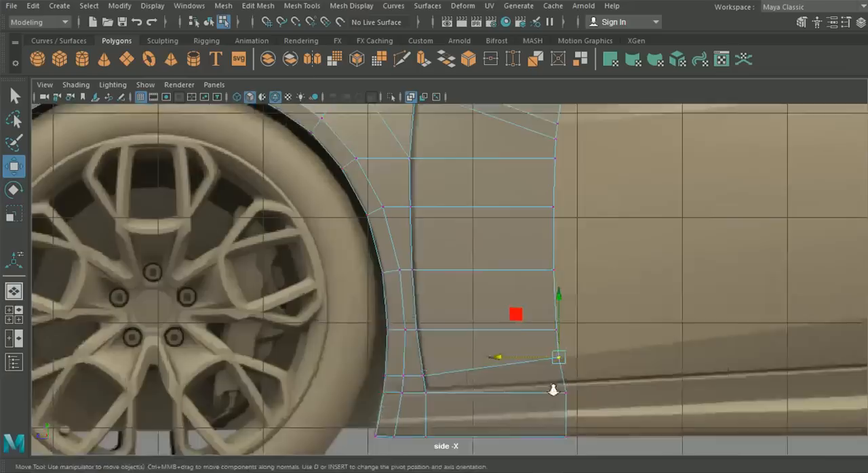
pyautogui.click(515, 318)
pyautogui.moveTo(519, 270); pyautogui.dragTo(518, 265)
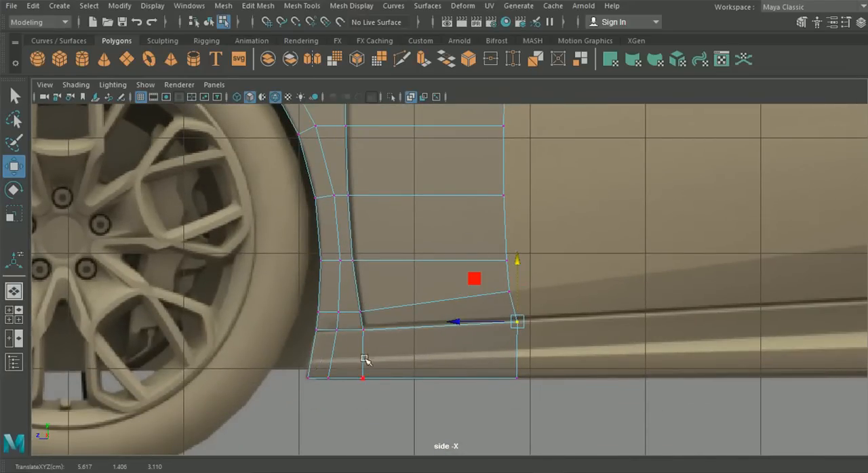
pyautogui.scroll(-4, 479, 370)
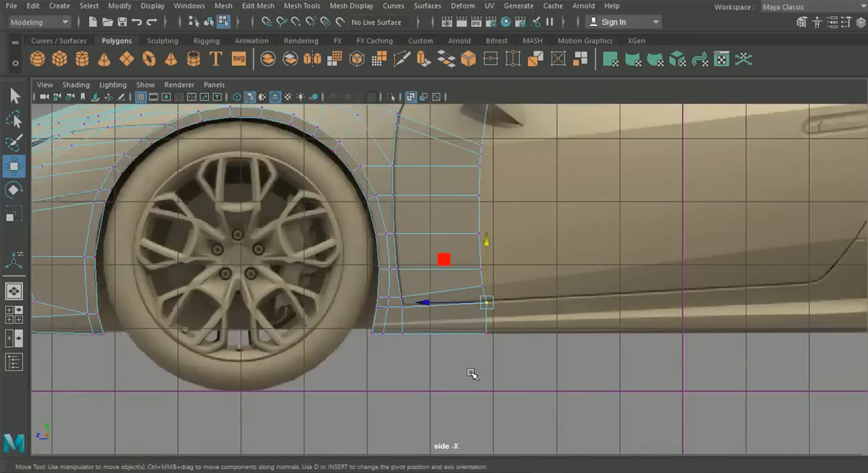
# - In the top view, move the strip's two rear crease vertices outward, and check the shape in the perspective view
pyautogui.click(13, 295)
pyautogui.keyDown('alt'); pyautogui.moveTo(541, 387); pyautogui.dragTo(172, 339); pyautogui.keyUp('alt')
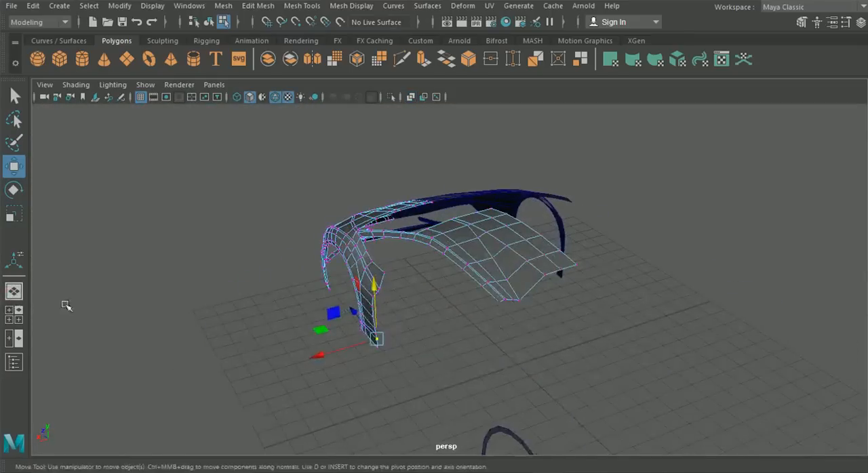
pyautogui.click(14, 314)
pyautogui.press('space')
pyautogui.scroll(-10, 380, 244)
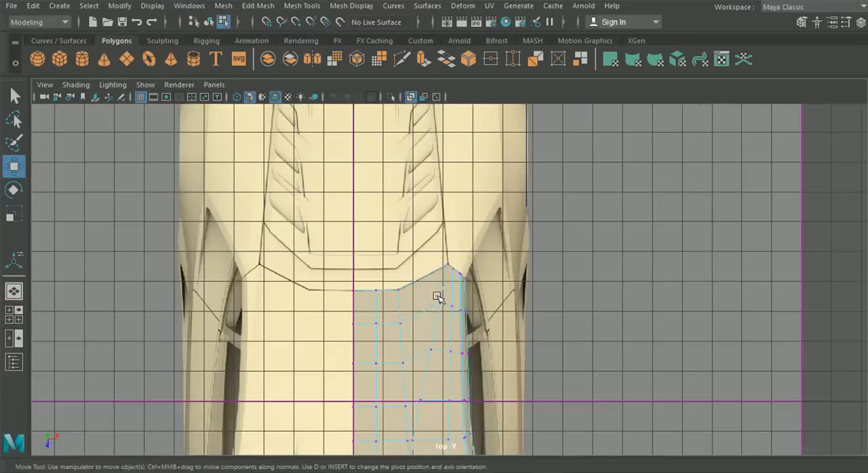
pyautogui.keyDown('alt'); pyautogui.moveTo(430, 289); pyautogui.dragTo(410, 171, button='middle'); pyautogui.keyUp('alt')
pyautogui.keyDown('alt'); pyautogui.moveTo(472, 374); pyautogui.dragTo(445, 282, button='middle'); pyautogui.keyUp('alt')
pyautogui.scroll(4, 448, 246)
pyautogui.scroll(1, 466, 240)
pyautogui.keyDown('alt'); pyautogui.moveTo(463, 217); pyautogui.dragTo(461, 235, button='middle'); pyautogui.keyUp('alt')
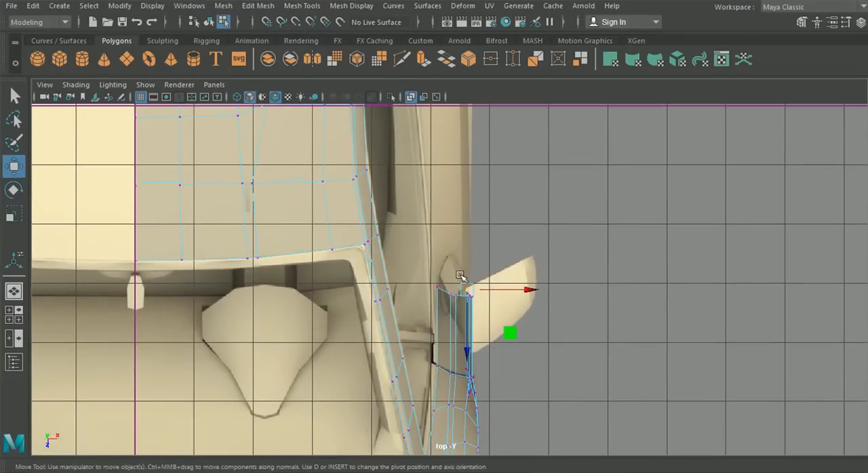
pyautogui.scroll(1, 456, 285)
pyautogui.moveTo(499, 303); pyautogui.dragTo(515, 301)
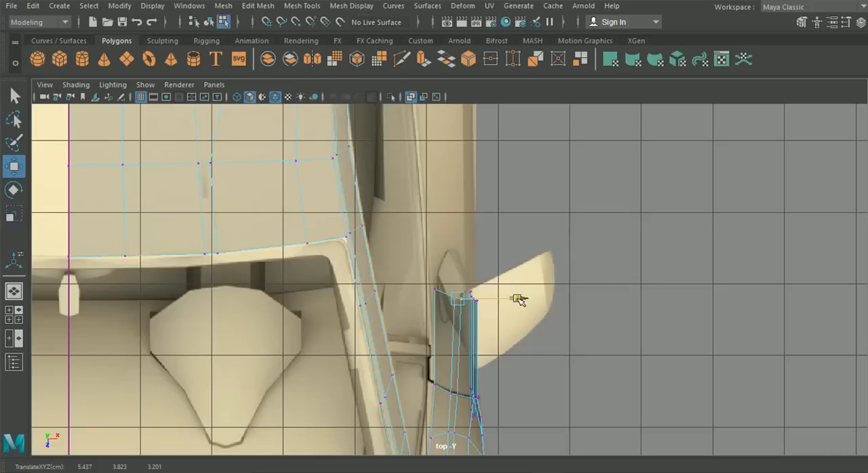
pyautogui.moveTo(520, 300); pyautogui.dragTo(520, 301)
pyautogui.keyDown('alt'); pyautogui.moveTo(521, 383); pyautogui.dragTo(520, 315, button='middle'); pyautogui.keyUp('alt')
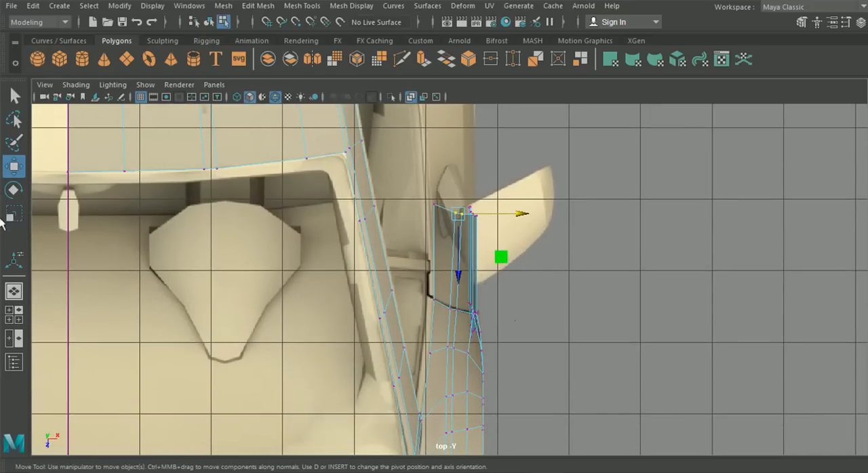
pyautogui.click(13, 292)
pyautogui.keyDown('alt'); pyautogui.moveTo(478, 354); pyautogui.dragTo(531, 272); pyautogui.keyUp('alt')
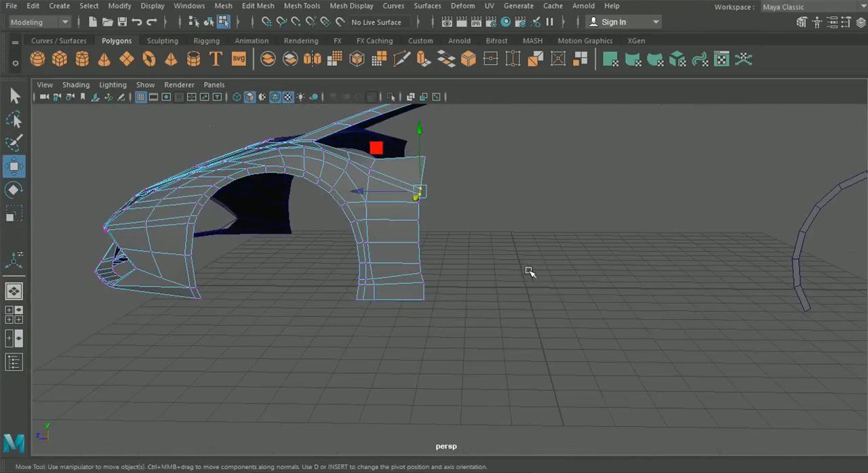
# - In the side view, extrude the strip's rear border edges rearward across the door, close to its rear seam
pyautogui.click(13, 314)
pyautogui.press('space')
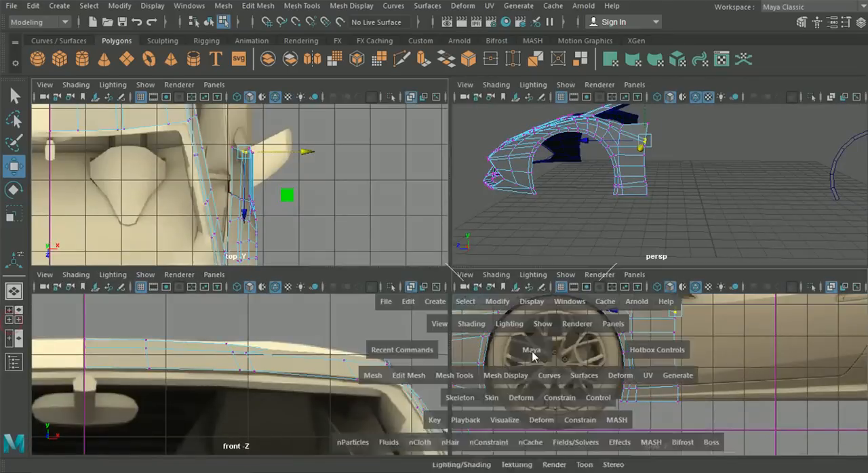
pyautogui.moveTo(422, 177); pyautogui.dragTo(422, 60, button='right')
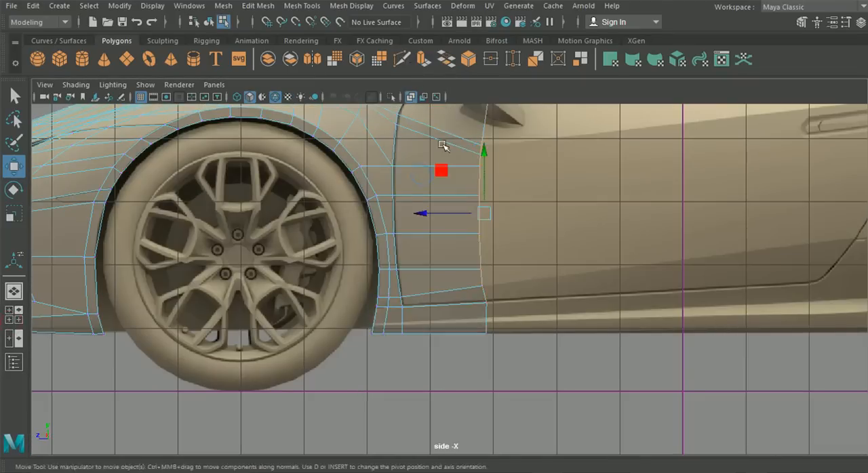
pyautogui.keyDown('alt'); pyautogui.moveTo(443, 147); pyautogui.dragTo(454, 214, button='middle'); pyautogui.keyUp('alt')
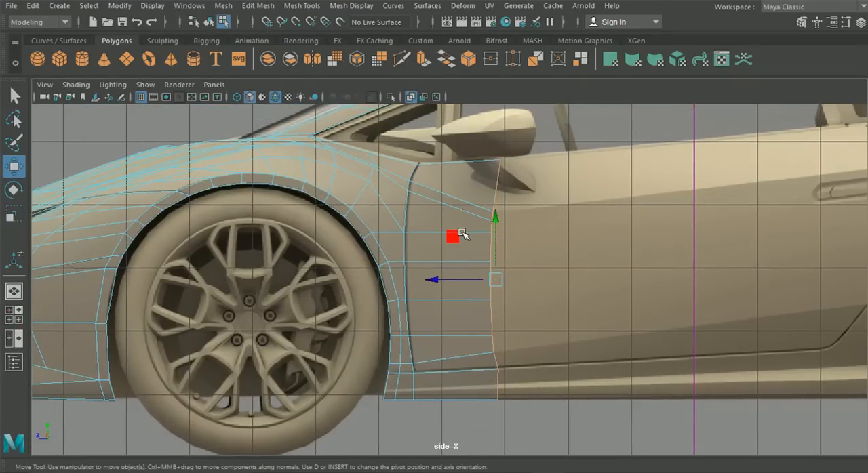
pyautogui.hotkey('ctrl', 'e')
pyautogui.click(568, 169)
pyautogui.keyDown('alt'); pyautogui.moveTo(514, 264); pyautogui.dragTo(428, 291, button='middle'); pyautogui.keyUp('alt')
pyautogui.scroll(-2, 427, 293)
pyautogui.moveTo(383, 305); pyautogui.dragTo(610, 298)
pyautogui.keyDown('alt'); pyautogui.moveTo(610, 298); pyautogui.dragTo(527, 308, button='middle'); pyautogui.keyUp('alt')
pyautogui.moveTo(527, 308); pyautogui.dragTo(557, 308)
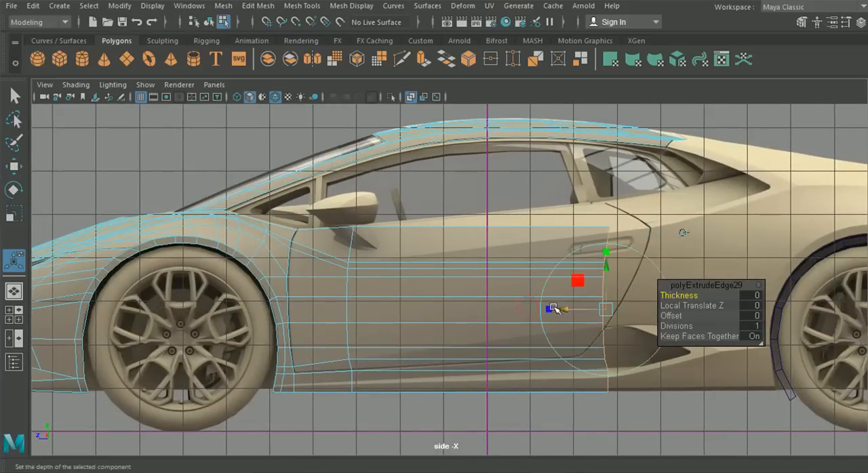
# - Move the door mesh's top rear vertex up to the blueprint's rear seam start at the base of the window
pyautogui.rightClick(472, 281)
pyautogui.moveTo(416, 187); pyautogui.dragTo(400, 95, button='right')
pyautogui.keyDown('alt'); pyautogui.moveTo(248, 184); pyautogui.dragTo(171, 218, button='middle'); pyautogui.keyUp('alt')
pyautogui.click(19, 169)
pyautogui.keyDown('alt'); pyautogui.moveTo(412, 242); pyautogui.dragTo(581, 301, button='right'); pyautogui.keyUp('alt')
pyautogui.click(564, 293)
pyautogui.moveTo(564, 292); pyautogui.dragTo(557, 254)
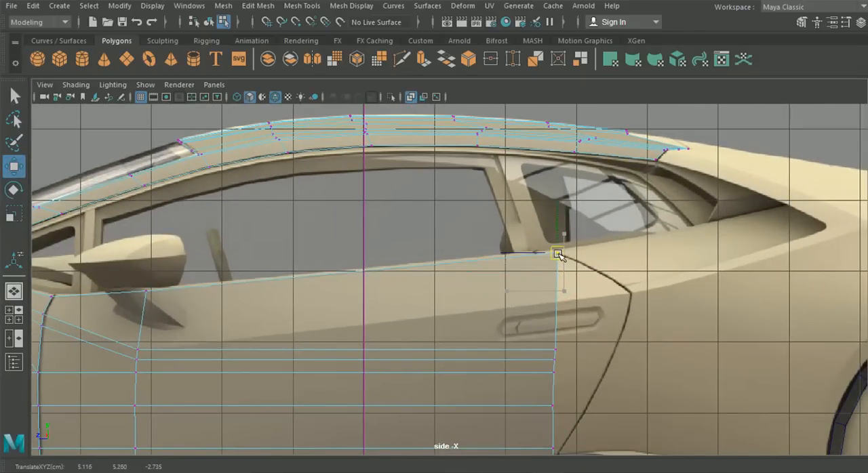
# - Move the two rear crease vertices of the door mesh to the rearmost corner of the door's rear seam
pyautogui.click(557, 350)
pyautogui.moveTo(557, 350); pyautogui.dragTo(626, 293)
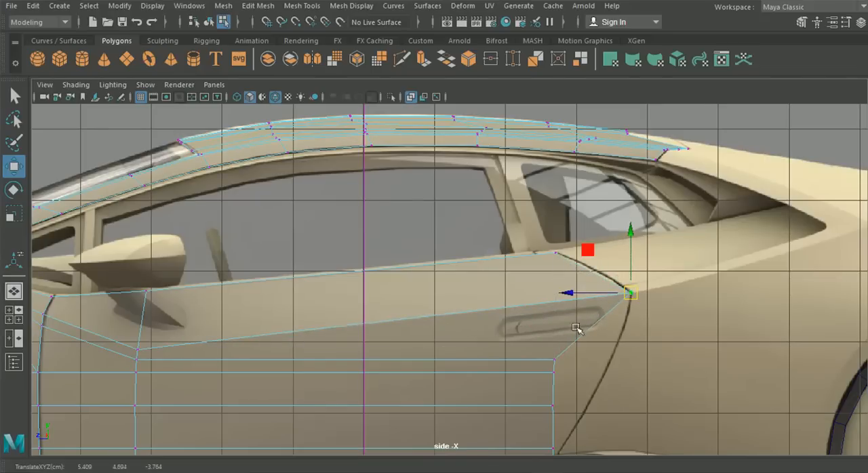
pyautogui.click(555, 360)
pyautogui.moveTo(555, 360); pyautogui.dragTo(629, 306)
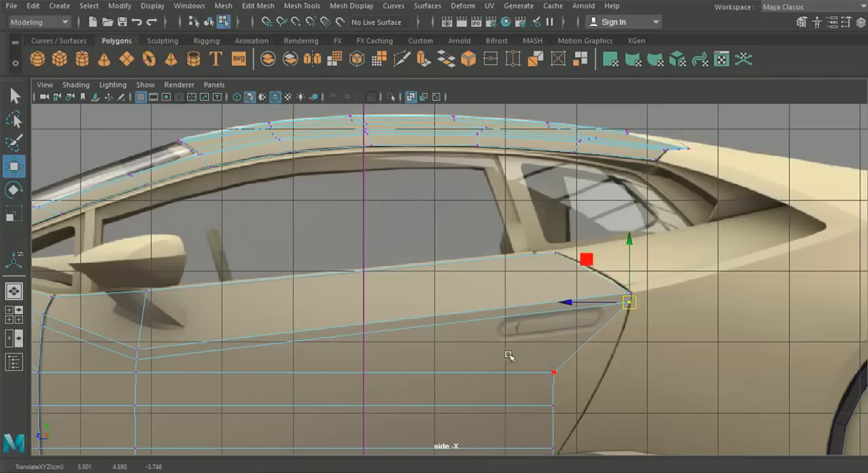
# - Move the two rear border vertices just below the door's crease corner onto the blueprint's rear seam
pyautogui.click(554, 372)
pyautogui.moveTo(554, 372); pyautogui.dragTo(614, 353)
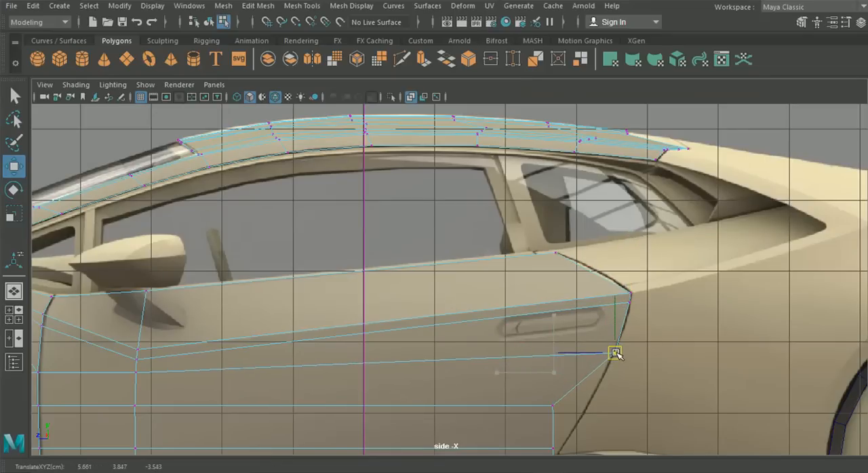
pyautogui.keyDown('alt'); pyautogui.keyDown('shift'); pyautogui.moveTo(601, 382); pyautogui.dragTo(573, 278, button='middle'); pyautogui.keyUp('shift'); pyautogui.keyUp('alt')
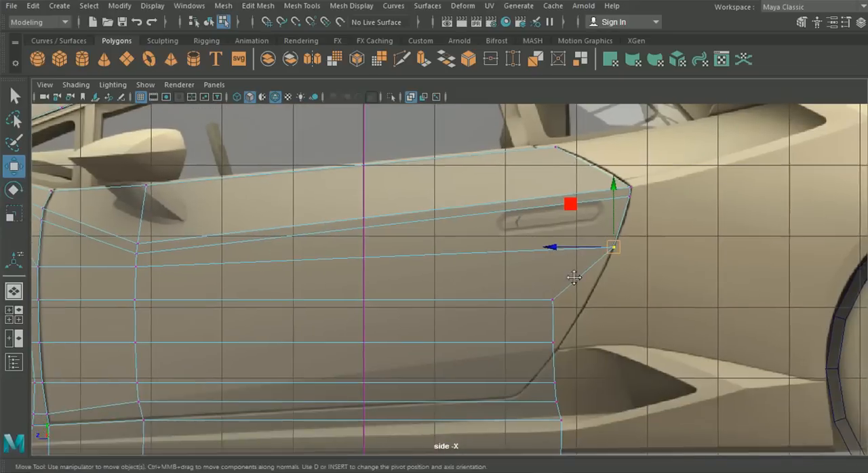
pyautogui.moveTo(553, 299); pyautogui.dragTo(589, 302)
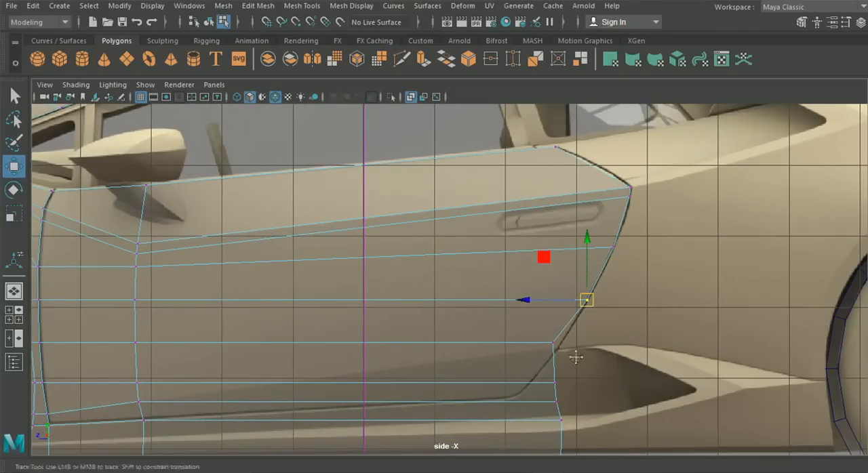
# - Move the lower rear border vertices of the door onto the seam and even out the spacing between them and the ones above
pyautogui.keyDown('alt'); pyautogui.moveTo(574, 357); pyautogui.dragTo(580, 339, button='middle'); pyautogui.keyUp('alt')
pyautogui.moveTo(540, 318); pyautogui.dragTo(569, 329)
pyautogui.moveTo(497, 328); pyautogui.dragTo(506, 330)
pyautogui.moveTo(566, 327); pyautogui.dragTo(574, 317)
pyautogui.keyDown('alt'); pyautogui.moveTo(551, 353); pyautogui.dragTo(567, 345, button='middle'); pyautogui.keyUp('alt')
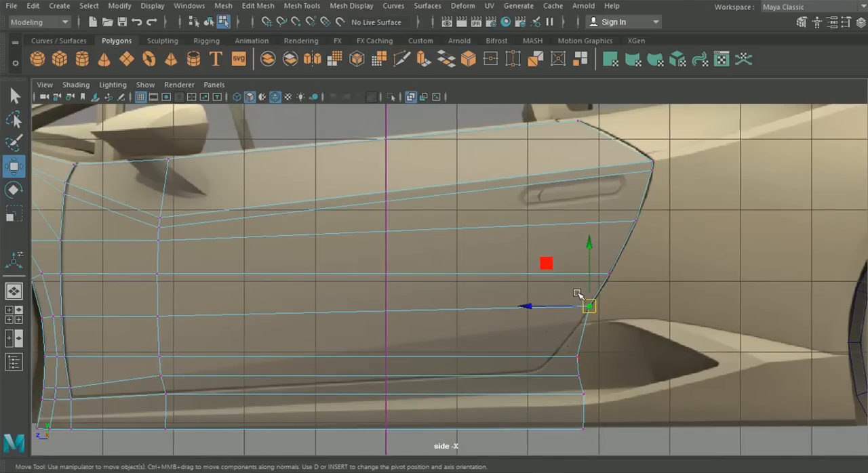
pyautogui.moveTo(609, 273); pyautogui.dragTo(614, 263)
pyautogui.moveTo(592, 308); pyautogui.dragTo(599, 294)
pyautogui.moveTo(578, 357); pyautogui.dragTo(587, 312)
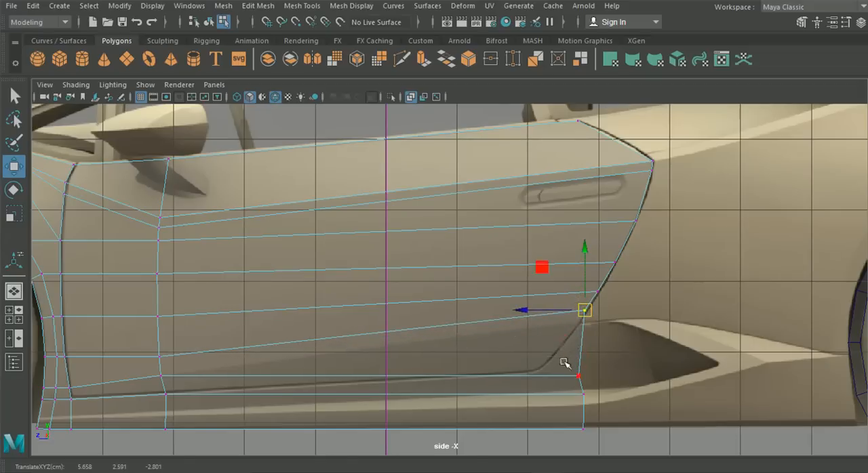
# - Fit the lowest door vertices to the rear seam down to its bottom corner, and align the sill's bottom rear vertex beneath that corner
pyautogui.click(577, 374)
pyautogui.moveTo(577, 373); pyautogui.dragTo(579, 330)
pyautogui.click(577, 374)
pyautogui.moveTo(577, 373); pyautogui.dragTo(540, 373)
pyautogui.click(582, 428)
pyautogui.moveTo(514, 428); pyautogui.dragTo(478, 439)
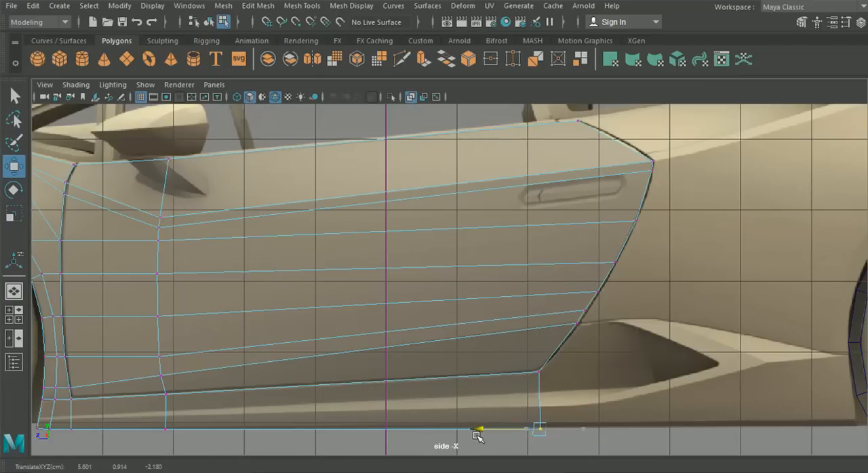
# - Fine-tune the two rear border vertices just above the seam's bottom corner so they sit exactly on the seam line
pyautogui.scroll(5, 527, 364)
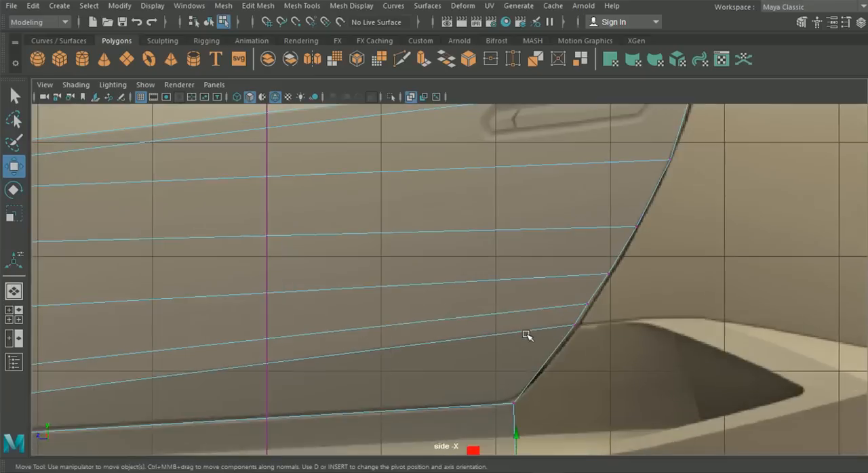
pyautogui.scroll(2, 461, 291)
pyautogui.click(544, 282)
pyautogui.moveTo(544, 283); pyautogui.dragTo(550, 281)
pyautogui.click(562, 245)
pyautogui.moveTo(504, 246); pyautogui.dragTo(511, 249)
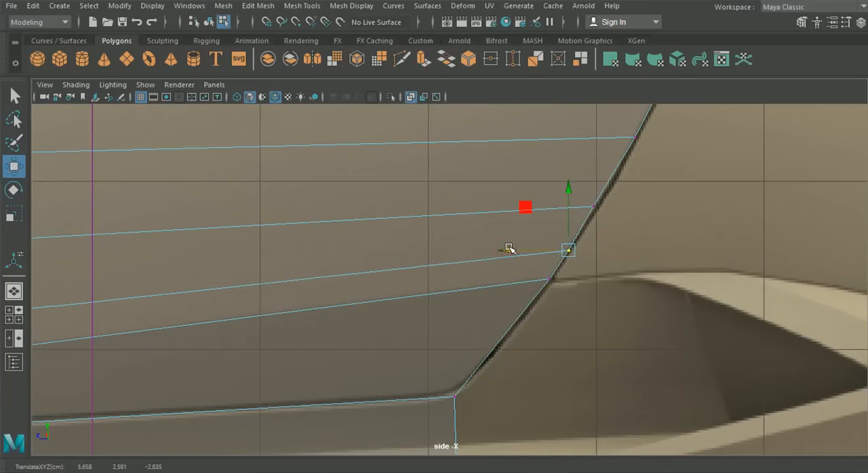
# - Nudge the middle and upper rear border vertices of the door precisely onto the curved seam
pyautogui.keyDown('alt'); pyautogui.moveTo(510, 248); pyautogui.dragTo(461, 316, button='middle'); pyautogui.keyUp('alt')
pyautogui.click(536, 299)
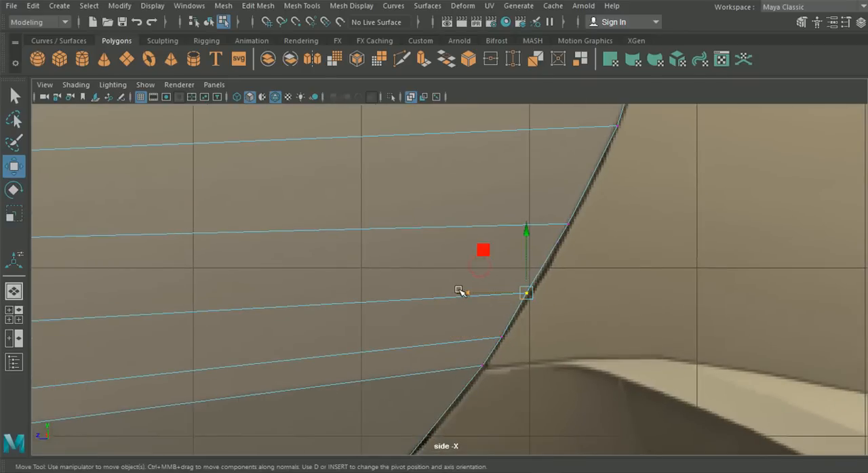
pyautogui.moveTo(461, 291); pyautogui.dragTo(464, 292)
pyautogui.keyDown('alt'); pyautogui.moveTo(486, 241); pyautogui.dragTo(413, 387, button='middle'); pyautogui.keyUp('alt')
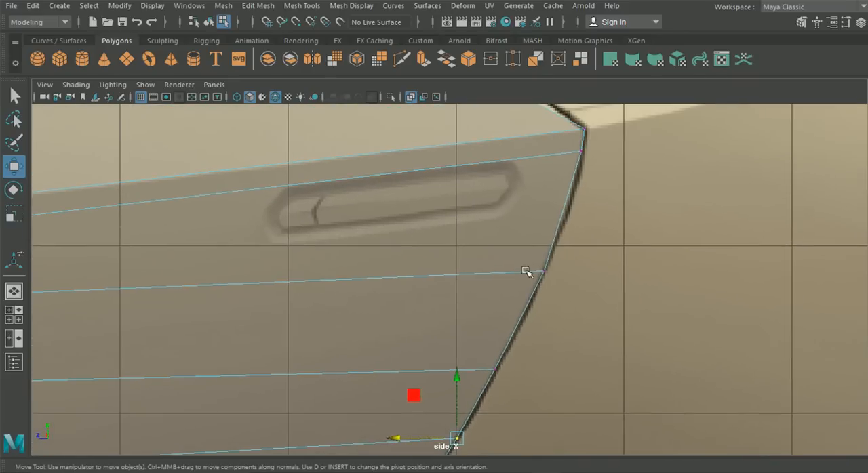
pyautogui.click(551, 273)
pyautogui.moveTo(490, 273); pyautogui.dragTo(488, 272)
pyautogui.scroll(-3, 486, 274)
pyautogui.scroll(-3, 358, 299)
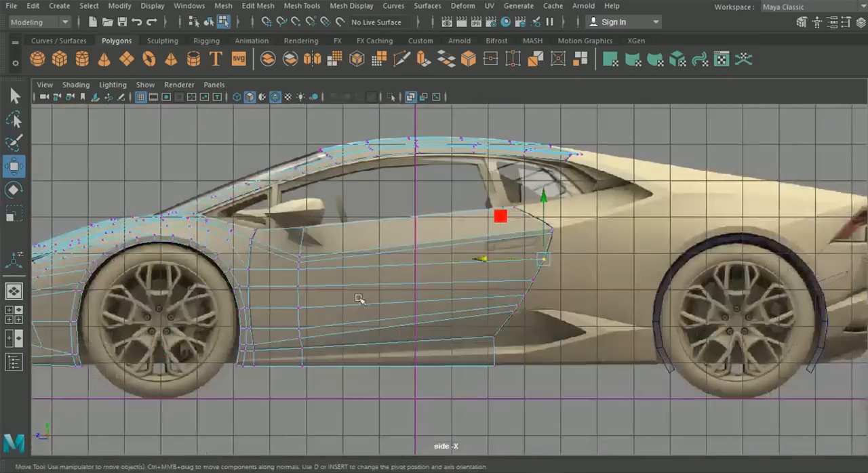
# - In the top view, move all of the door's rear border vertices slightly inward to match the blueprint's crease corner
pyautogui.press('space')
pyautogui.press('space')
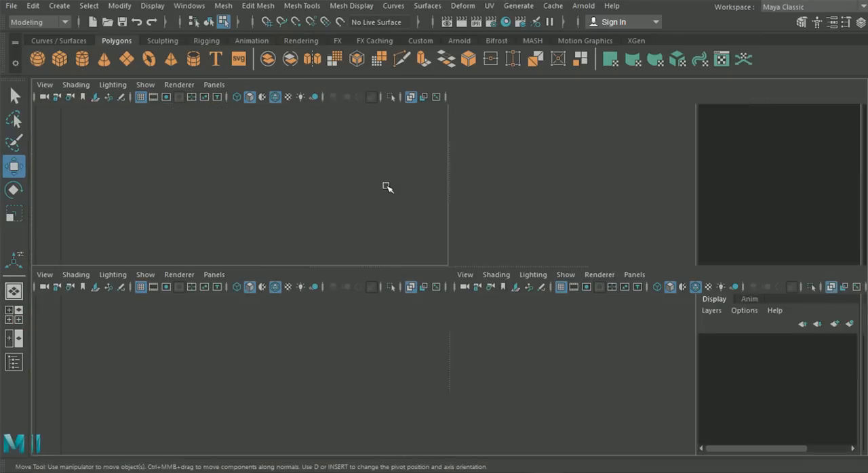
pyautogui.keyDown('alt'); pyautogui.moveTo(431, 164); pyautogui.dragTo(412, 300, button='middle'); pyautogui.keyUp('alt')
pyautogui.keyDown('alt'); pyautogui.moveTo(439, 203); pyautogui.dragTo(420, 345, button='middle'); pyautogui.keyUp('alt')
pyautogui.keyDown('alt'); pyautogui.moveTo(419, 267); pyautogui.dragTo(425, 356, button='middle'); pyautogui.keyUp('alt')
pyautogui.scroll(2, 450, 248)
pyautogui.moveTo(443, 399); pyautogui.dragTo(377, 183)
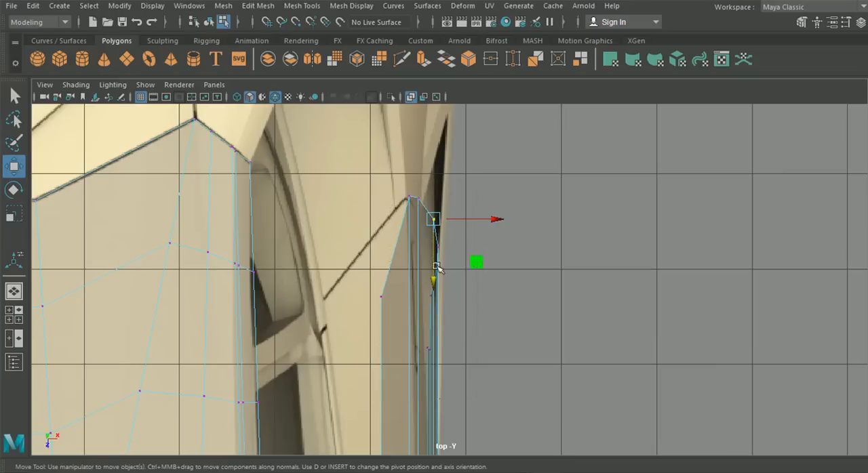
pyautogui.keyDown('alt'); pyautogui.moveTo(499, 271); pyautogui.dragTo(530, 347, button='middle'); pyautogui.keyUp('alt')
pyautogui.moveTo(407, 281); pyautogui.dragTo(393, 246)
pyautogui.moveTo(488, 303); pyautogui.dragTo(483, 303)
pyautogui.keyDown('alt'); pyautogui.moveTo(435, 294); pyautogui.dragTo(460, 203, button='middle'); pyautogui.keyUp('alt')
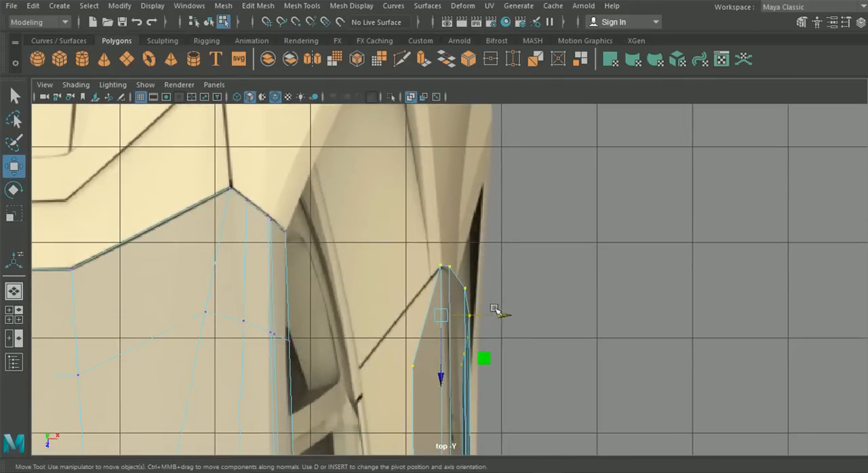
pyautogui.moveTo(504, 315); pyautogui.dragTo(502, 318)
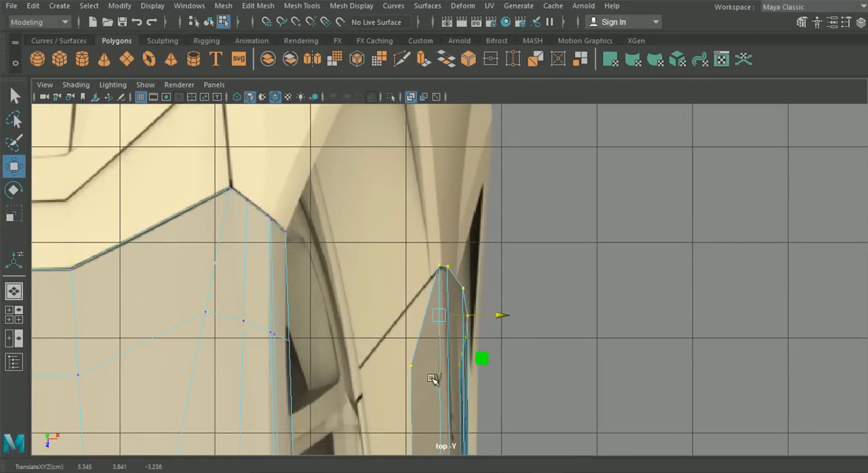
# - Move the door's top rear vertex inward to where the blueprint's seam meets the base of the window
pyautogui.keyDown('alt'); pyautogui.moveTo(464, 353); pyautogui.dragTo(463, 335, button='middle'); pyautogui.keyUp('alt')
pyautogui.moveTo(394, 322); pyautogui.dragTo(419, 360)
pyautogui.moveTo(473, 348); pyautogui.dragTo(421, 363)
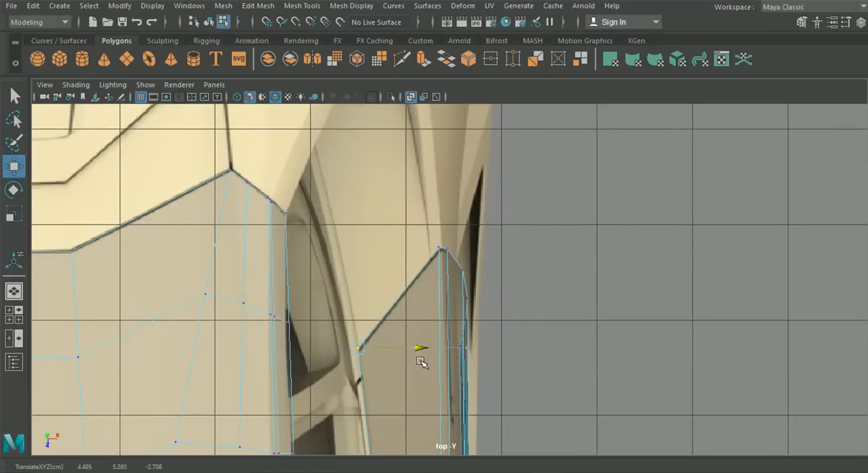
pyautogui.scroll(-5, 420, 358)
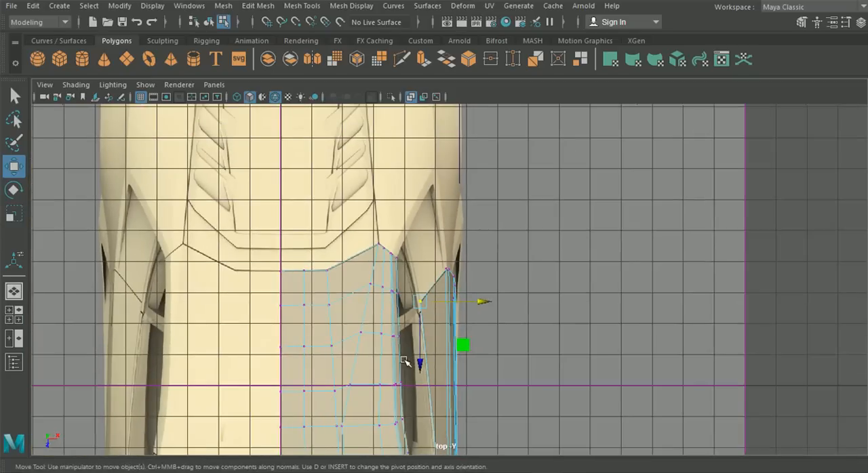
# - In the perspective view, adjust the sideways position of a lower rear border vertex to smooth the door's rear profile
pyautogui.click(13, 292)
pyautogui.keyDown('alt'); pyautogui.moveTo(374, 297); pyautogui.dragTo(389, 287); pyautogui.keyUp('alt')
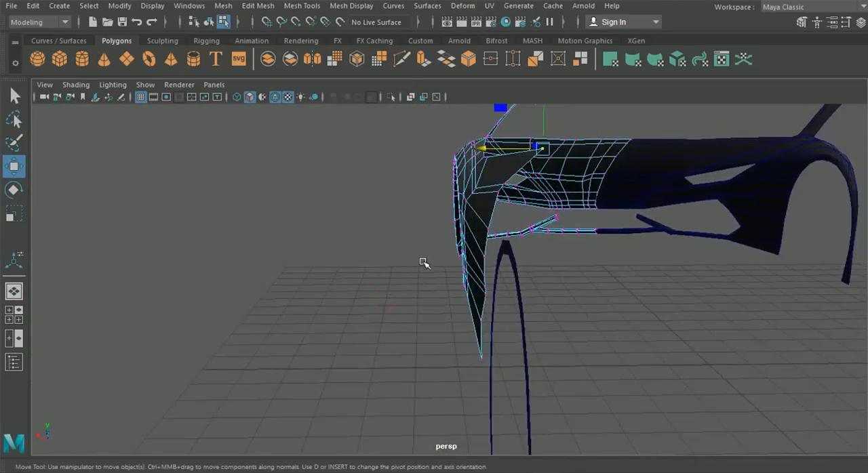
pyautogui.keyDown('alt'); pyautogui.moveTo(483, 196); pyautogui.dragTo(483, 206); pyautogui.keyUp('alt')
pyautogui.scroll(3, 473, 245)
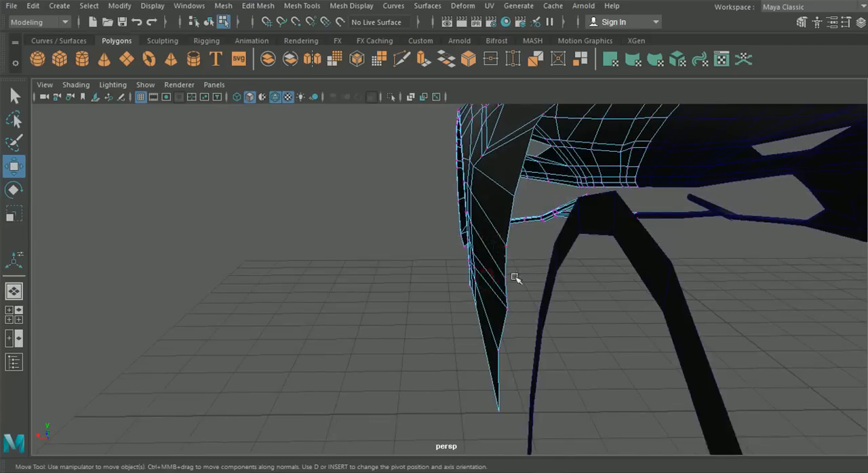
pyautogui.keyDown('alt'); pyautogui.moveTo(515, 277); pyautogui.dragTo(601, 284); pyautogui.keyUp('alt')
pyautogui.keyDown('alt'); pyautogui.moveTo(725, 241); pyautogui.dragTo(577, 265); pyautogui.keyUp('alt')
pyautogui.keyDown('alt'); pyautogui.moveTo(505, 267); pyautogui.dragTo(523, 269); pyautogui.keyUp('alt')
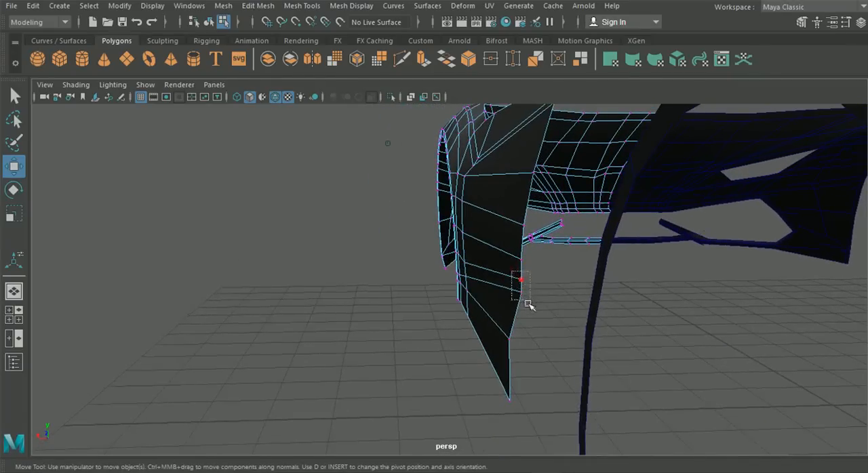
pyautogui.moveTo(528, 300); pyautogui.dragTo(527, 305)
pyautogui.keyDown('alt'); pyautogui.moveTo(456, 286); pyautogui.dragTo(454, 299); pyautogui.keyUp('alt')
pyautogui.moveTo(435, 257); pyautogui.dragTo(453, 301)
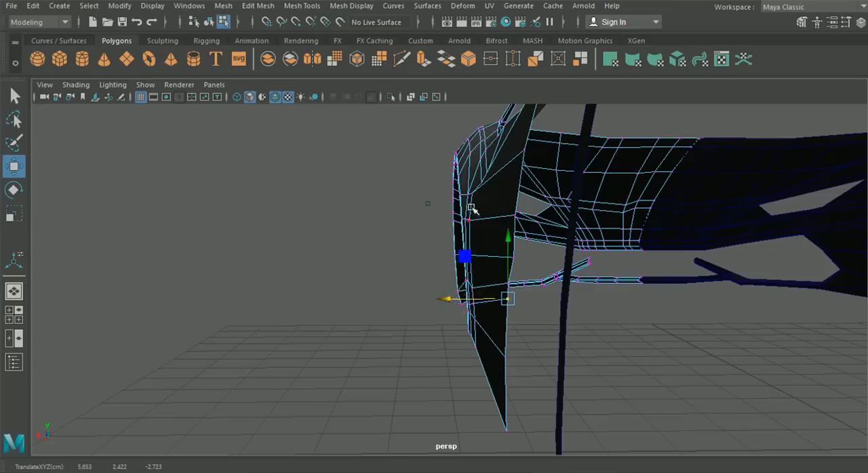
# - Shift the neighbouring rear border vertices sideways so the door's rear edge forms an even curve
pyautogui.moveTo(469, 311)
pyautogui.keyDown('alt'); pyautogui.mouseDown()
pyautogui.moveTo(471, 329)
pyautogui.moveTo(479, 316)
pyautogui.mouseUp(); pyautogui.keyUp('alt')
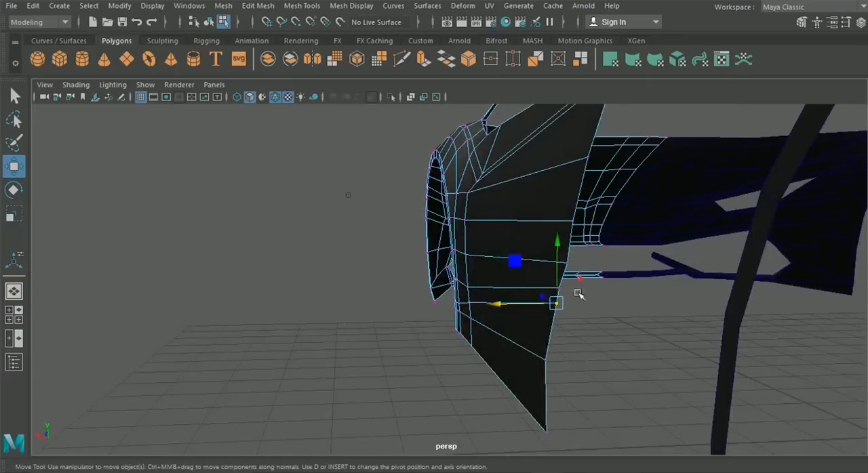
pyautogui.keyDown('alt'); pyautogui.moveTo(577, 294); pyautogui.dragTo(603, 310); pyautogui.keyUp('alt')
pyautogui.keyDown('alt'); pyautogui.moveTo(625, 256); pyautogui.dragTo(562, 258); pyautogui.keyUp('alt')
pyautogui.moveTo(438, 303); pyautogui.dragTo(434, 305)
pyautogui.keyDown('alt'); pyautogui.moveTo(434, 305); pyautogui.dragTo(468, 309); pyautogui.keyUp('alt')
pyautogui.moveTo(435, 266); pyautogui.dragTo(435, 266)
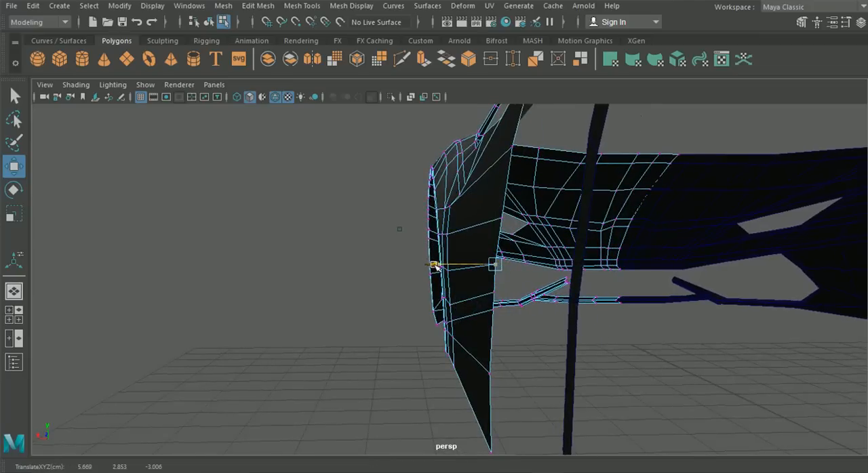
# - Return to object selection, deselect the mesh and inspect the car body's overall shape from several angles
pyautogui.keyDown('alt'); pyautogui.moveTo(437, 265); pyautogui.dragTo(513, 303); pyautogui.keyUp('alt')
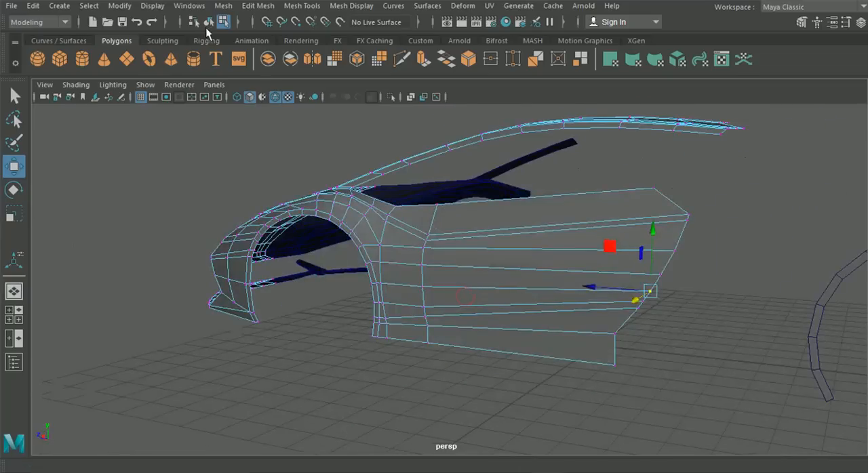
pyautogui.click(208, 22)
pyautogui.click(167, 177)
pyautogui.keyDown('alt'); pyautogui.moveTo(167, 176); pyautogui.dragTo(606, 228); pyautogui.keyUp('alt')
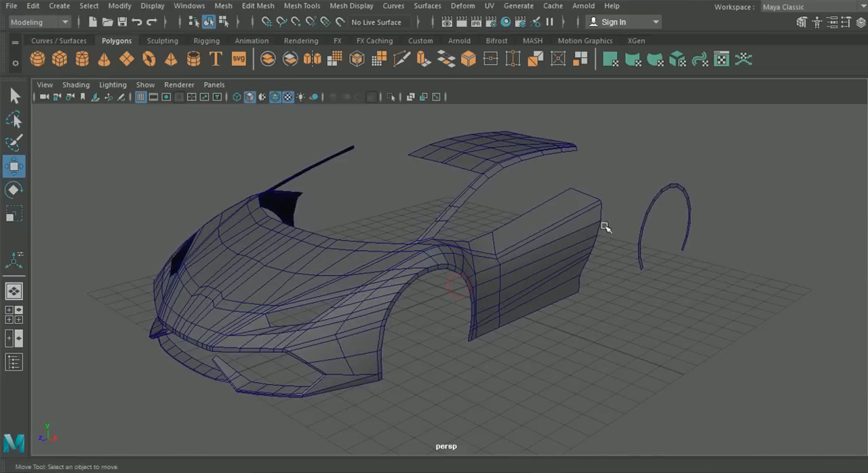
pyautogui.keyDown('alt'); pyautogui.moveTo(414, 264); pyautogui.dragTo(414, 315); pyautogui.keyUp('alt')
pyautogui.scroll(2, 418, 296)
# - In the side view, raise the sill's bottom rear vertex slightly to follow the blueprint's lower body edge
pyautogui.click(13, 314)
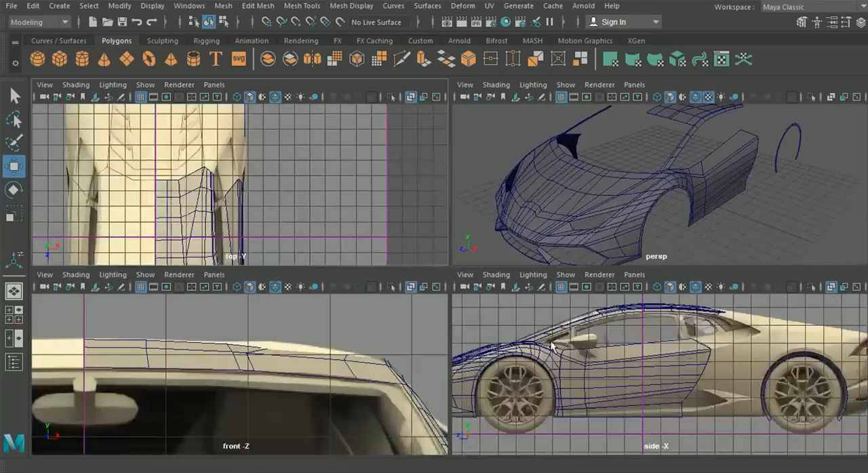
pyautogui.press('space')
pyautogui.scroll(-2, 488, 342)
pyautogui.scroll(6, 489, 345)
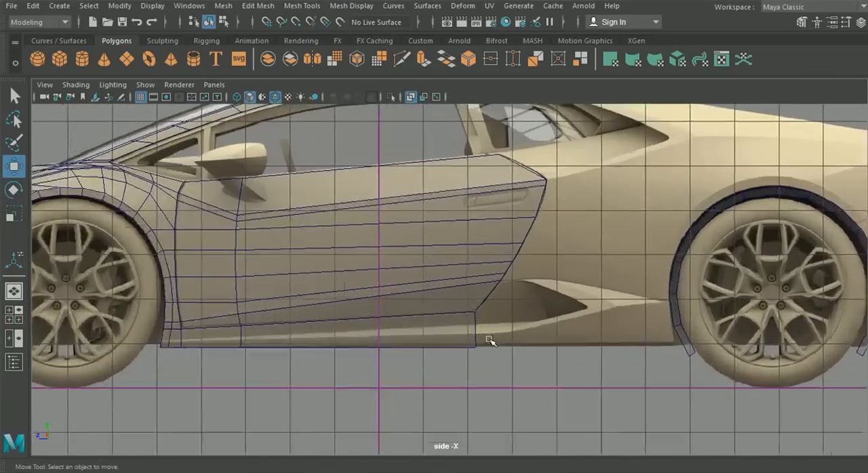
pyautogui.scroll(2, 508, 321)
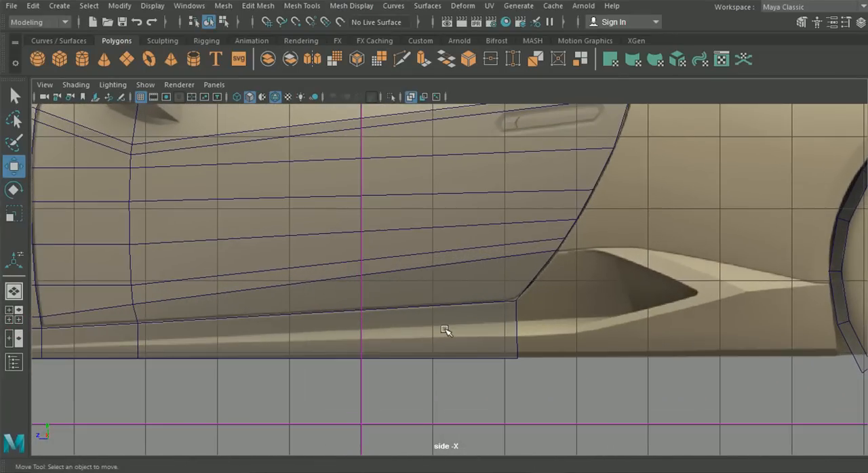
pyautogui.keyDown('alt'); pyautogui.moveTo(446, 330); pyautogui.dragTo(582, 308, button='middle'); pyautogui.keyUp('alt')
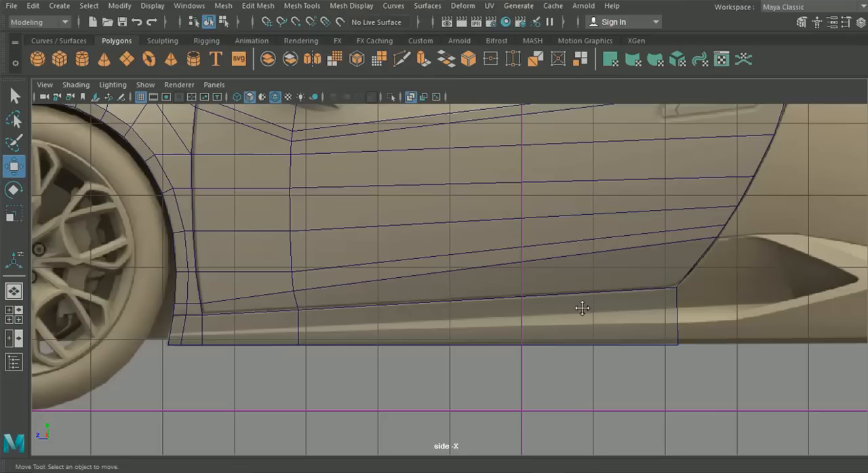
pyautogui.click(604, 330)
pyautogui.moveTo(529, 309); pyautogui.dragTo(472, 94, button='right')
pyautogui.moveTo(668, 341); pyautogui.dragTo(705, 370)
pyautogui.moveTo(679, 287); pyautogui.dragTo(679, 282)
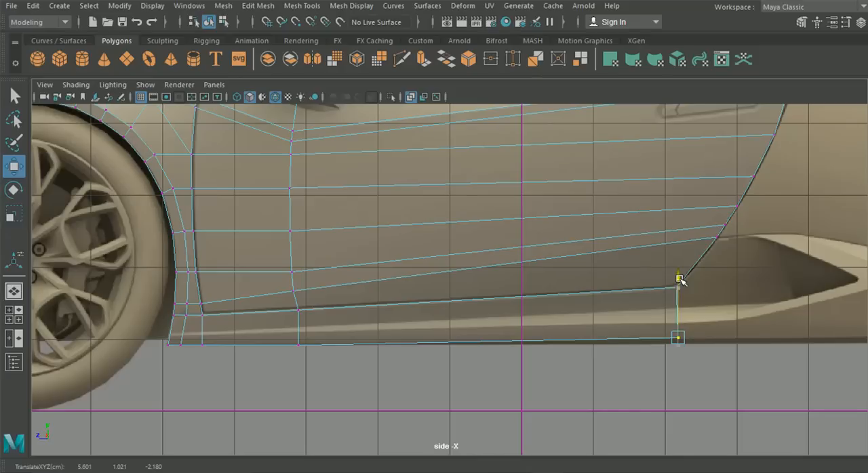
# - Insert a lengthwise edge loop through the sill below the door, along the blueprint's sill crease
pyautogui.keyDown('alt'); pyautogui.moveTo(452, 340); pyautogui.dragTo(332, 314, button='middle'); pyautogui.keyUp('alt')
pyautogui.keyDown('alt'); pyautogui.moveTo(586, 333); pyautogui.dragTo(443, 321, button='middle'); pyautogui.keyUp('alt')
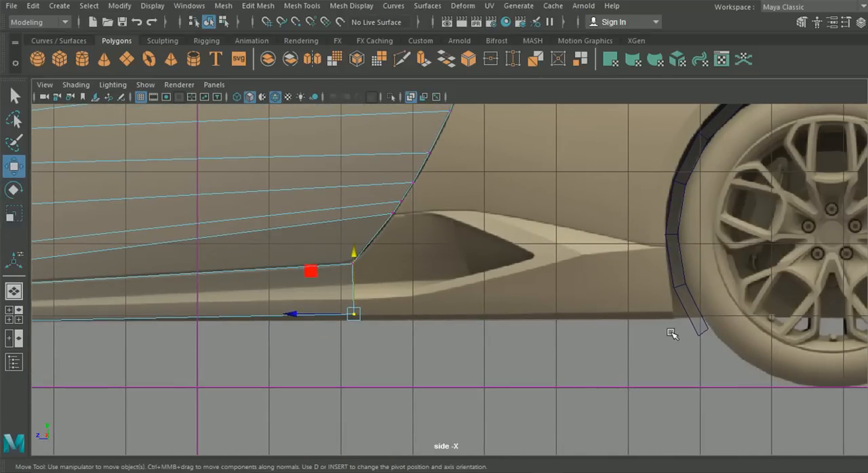
pyautogui.keyDown('alt'); pyautogui.moveTo(478, 309); pyautogui.dragTo(764, 306, button='middle'); pyautogui.keyUp('alt')
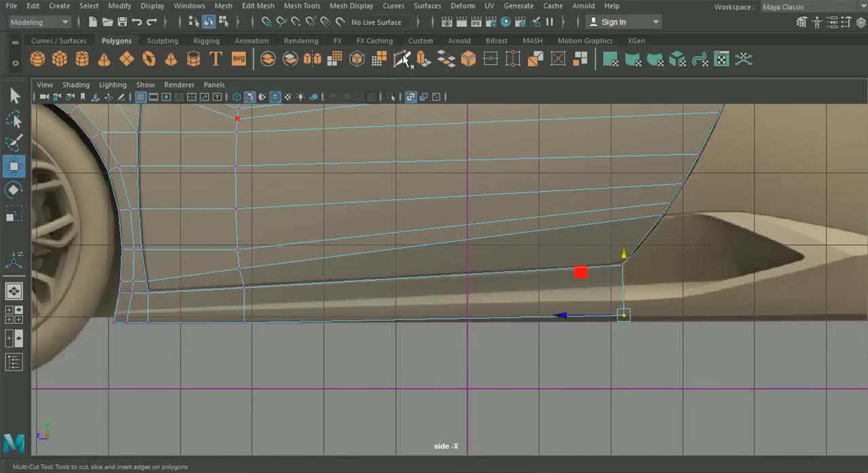
pyautogui.click(402, 59)
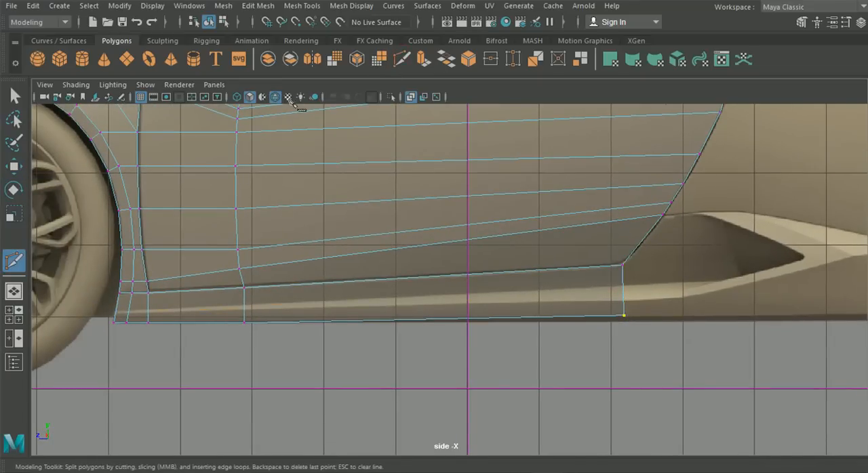
pyautogui.click(307, 8)
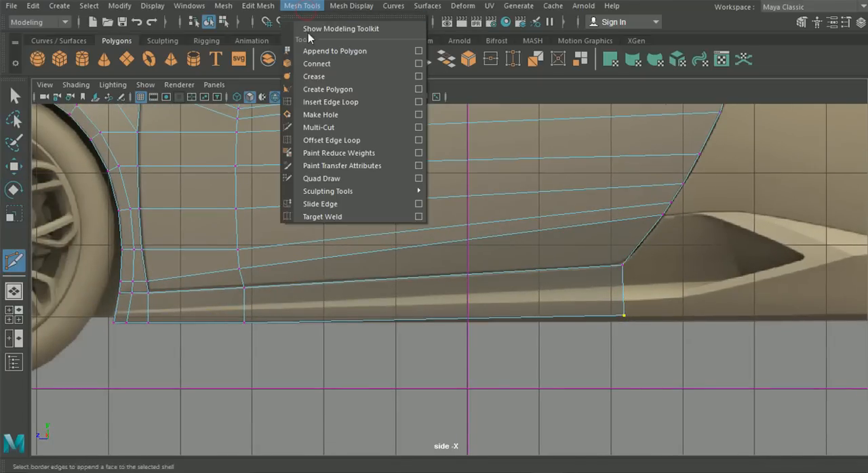
pyautogui.click(317, 102)
pyautogui.moveTo(245, 304)
pyautogui.mouseDown()
pyautogui.moveTo(257, 316)
pyautogui.moveTo(250, 313)
pyautogui.mouseUp()
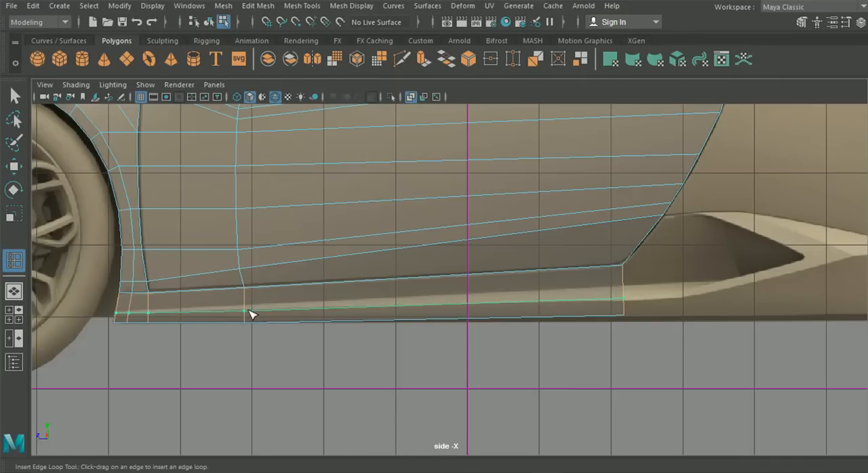
# - Select the lengthwise edge loop running through the sill below the door and delete it with its vertices
pyautogui.click(14, 166)
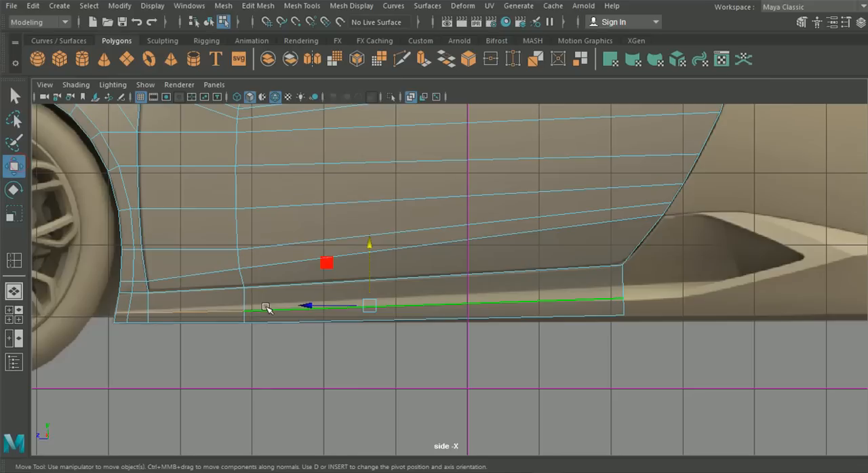
pyautogui.moveTo(266, 307); pyautogui.dragTo(209, 101, button='right')
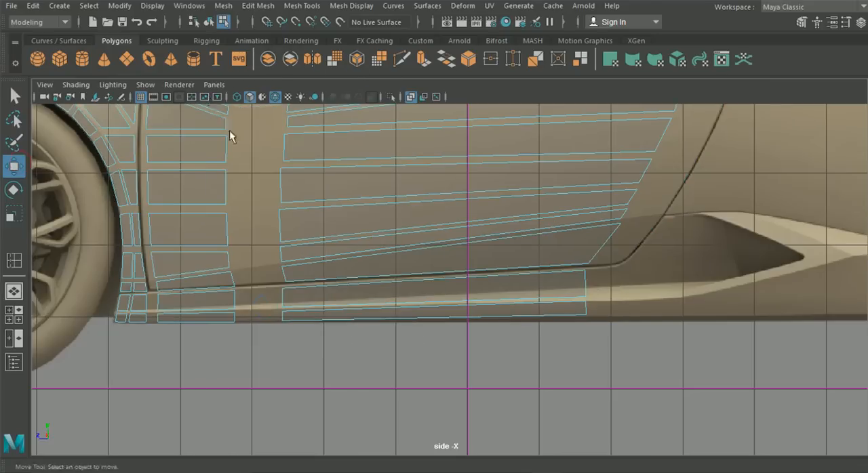
pyautogui.click(340, 306)
pyautogui.moveTo(322, 247); pyautogui.dragTo(318, 64, button='right')
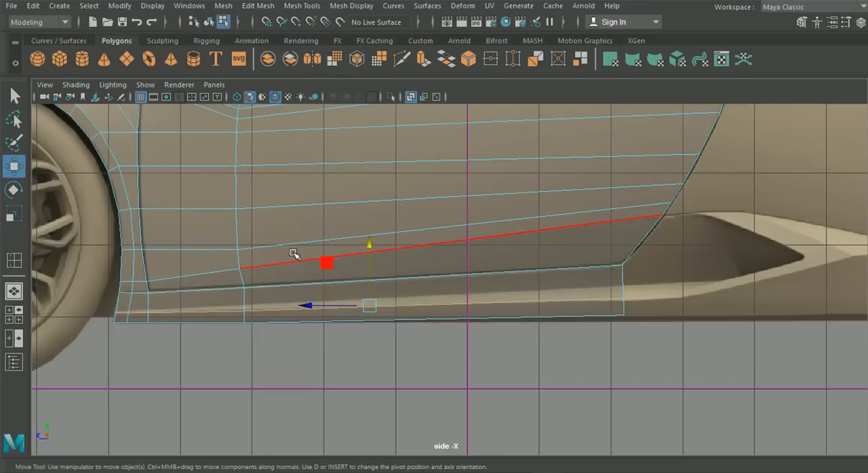
pyautogui.hotkey('ctrl', 'Delete')
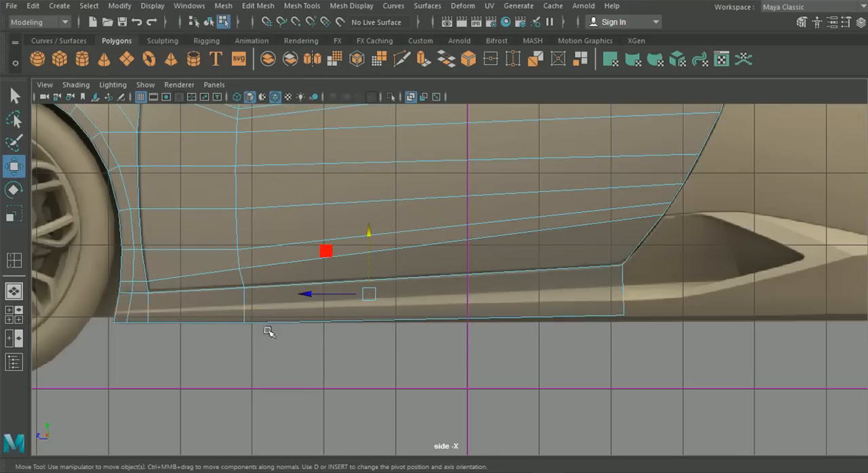
# - Insert a new lengthwise edge loop slightly higher through the sill, along the upper edge of the blueprint's light crease
pyautogui.keyDown('alt'); pyautogui.moveTo(237, 230); pyautogui.dragTo(276, 194, button='middle'); pyautogui.keyUp('alt')
pyautogui.click(261, 6)
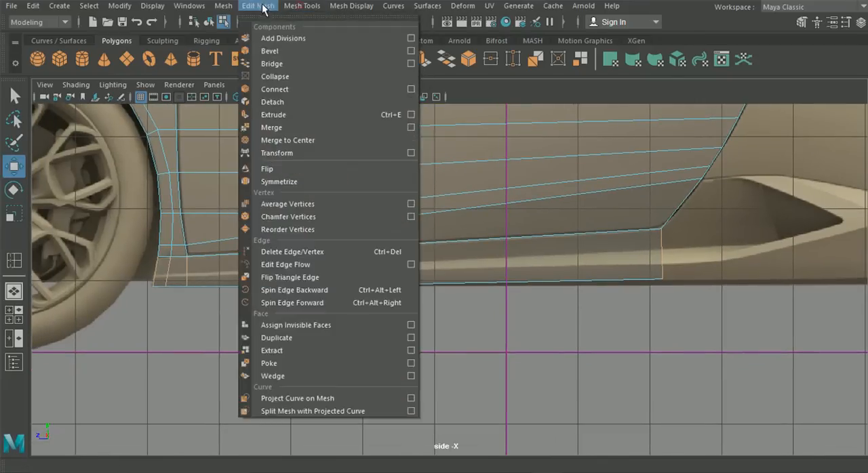
pyautogui.moveTo(298, 5)
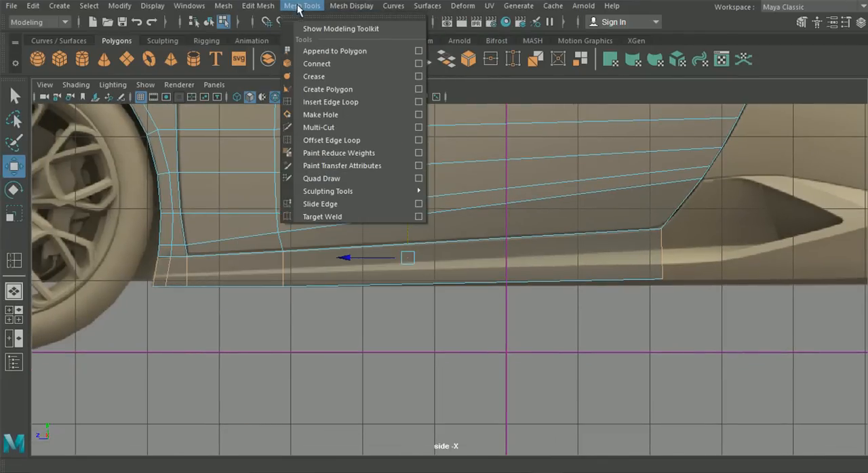
pyautogui.click(331, 102)
pyautogui.moveTo(665, 252); pyautogui.dragTo(664, 253)
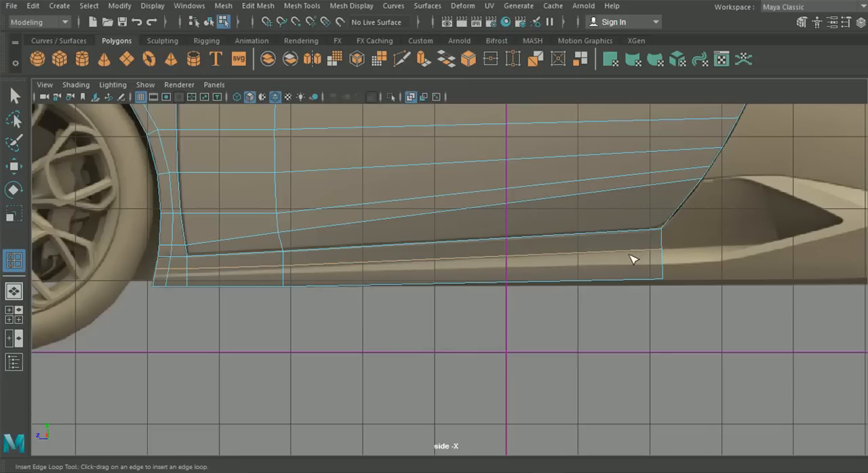
pyautogui.click(15, 95)
# - Lower the new loop's vertices behind the front wheel arch so they follow the upper crease of the blueprint sill
pyautogui.keyDown('alt'); pyautogui.moveTo(240, 173); pyautogui.dragTo(332, 176, button='middle'); pyautogui.keyUp('alt')
pyautogui.moveTo(407, 272); pyautogui.dragTo(347, 107, button='right')
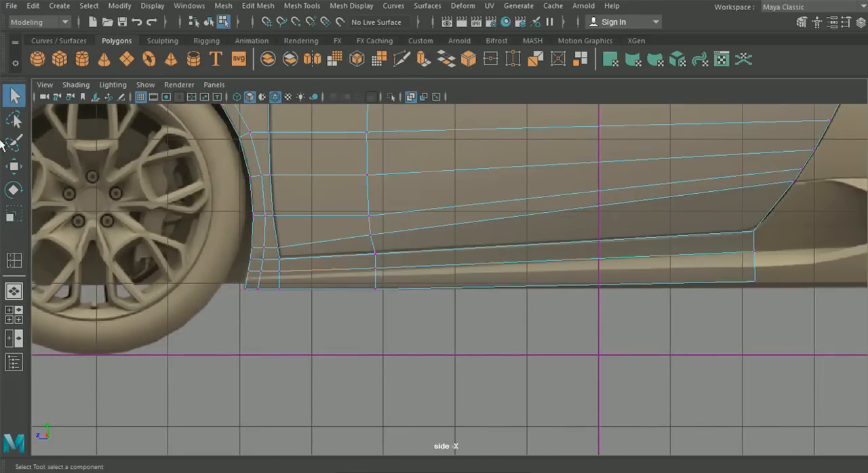
pyautogui.click(15, 166)
pyautogui.scroll(2, 141, 233)
pyautogui.moveTo(172, 264); pyautogui.dragTo(204, 274)
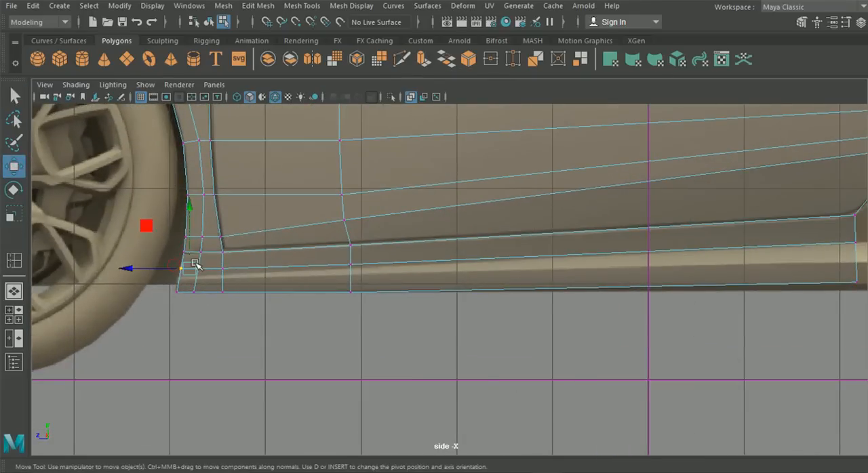
pyautogui.keyDown('alt'); pyautogui.moveTo(198, 267); pyautogui.dragTo(341, 259, button='middle'); pyautogui.keyUp('alt')
pyautogui.scroll(2, 334, 253)
pyautogui.moveTo(278, 261); pyautogui.dragTo(276, 270)
pyautogui.moveTo(316, 246); pyautogui.dragTo(342, 267)
pyautogui.moveTo(329, 195); pyautogui.dragTo(332, 205)
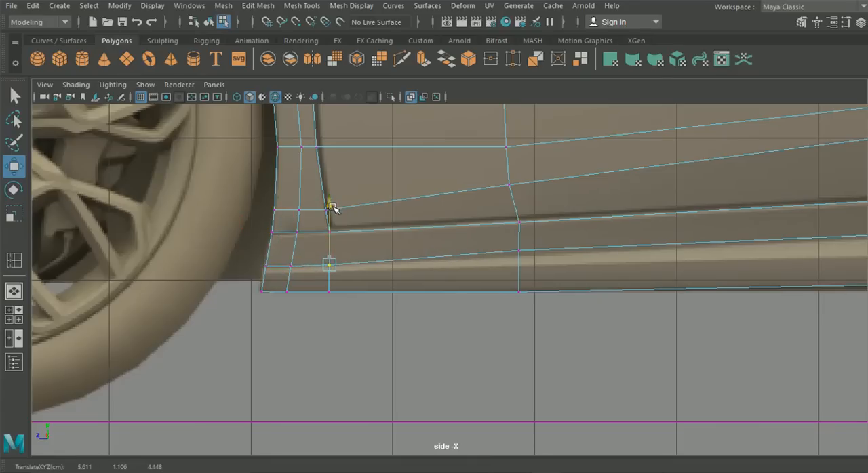
# - Fit the crease loop's remaining vertices to the blueprint and lower the sill's bottom rear vertex slightly toward the body edge
pyautogui.click(517, 249)
pyautogui.moveTo(520, 190); pyautogui.dragTo(527, 195)
pyautogui.keyDown('alt'); pyautogui.moveTo(550, 212); pyautogui.dragTo(122, 197, button='middle'); pyautogui.keyUp('alt')
pyautogui.keyDown('alt'); pyautogui.moveTo(496, 262); pyautogui.dragTo(273, 258, button='middle'); pyautogui.keyUp('alt')
pyautogui.click(614, 196)
pyautogui.moveTo(615, 141); pyautogui.dragTo(614, 140)
pyautogui.click(610, 257)
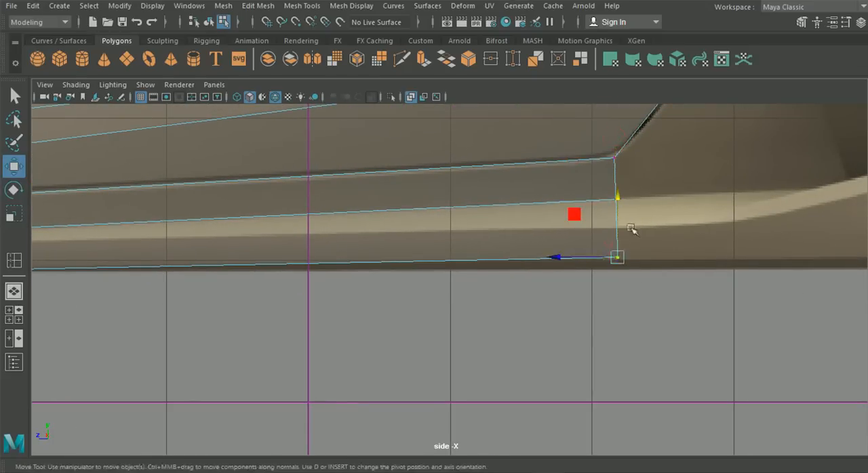
pyautogui.moveTo(615, 197); pyautogui.dragTo(616, 200)
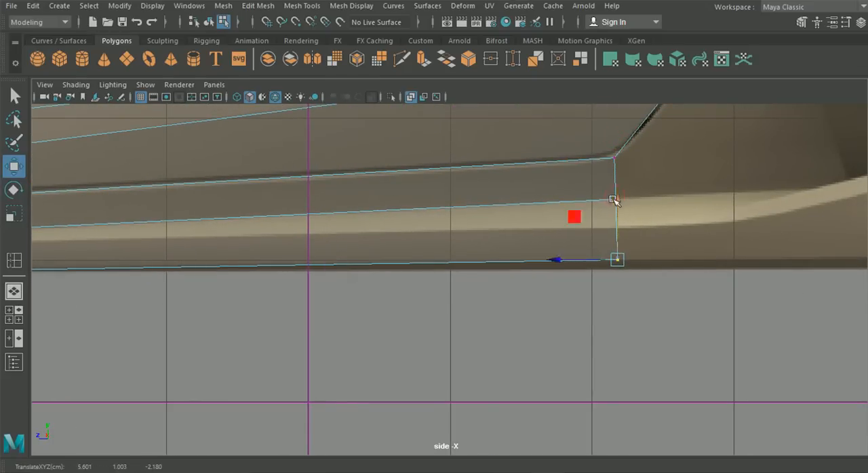
# - Inspect the door and sill surface from several angles in the perspective view
pyautogui.click(16, 292)
pyautogui.keyDown('alt'); pyautogui.moveTo(359, 356); pyautogui.dragTo(296, 362); pyautogui.keyUp('alt')
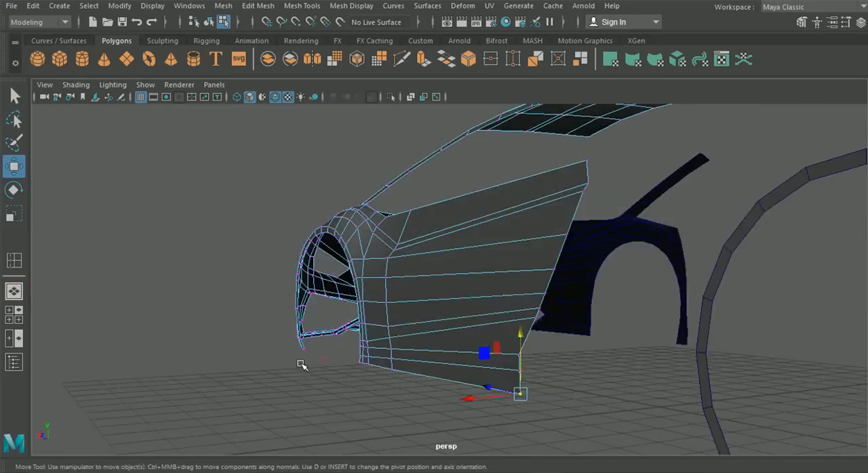
pyautogui.keyDown('alt'); pyautogui.moveTo(296, 362); pyautogui.dragTo(323, 360, button='right'); pyautogui.keyUp('alt')
pyautogui.keyDown('alt'); pyautogui.moveTo(324, 359); pyautogui.dragTo(327, 324, button='middle'); pyautogui.keyUp('alt')
pyautogui.keyDown('alt'); pyautogui.moveTo(326, 323); pyautogui.dragTo(294, 323); pyautogui.keyUp('alt')
pyautogui.click(280, 350)
pyautogui.keyDown('alt'); pyautogui.moveTo(296, 374); pyautogui.dragTo(445, 369); pyautogui.keyUp('alt')
pyautogui.keyDown('alt'); pyautogui.moveTo(445, 368); pyautogui.dragTo(428, 333, button='right'); pyautogui.keyUp('alt')
pyautogui.keyDown('alt'); pyautogui.moveTo(428, 333); pyautogui.dragTo(434, 316); pyautogui.keyUp('alt')
# - Compare the door's outer edge with the top and side blueprints, and examine the sill shape in the Huracán reference photo
pyautogui.click(14, 314)
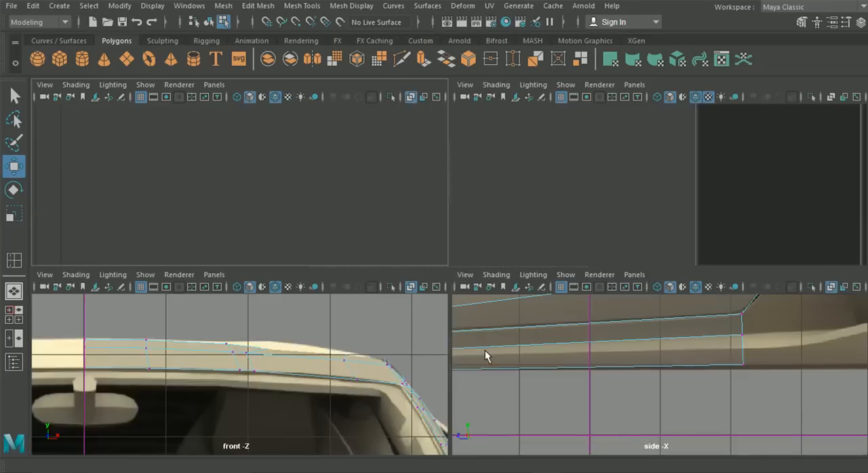
pyautogui.press('space')
pyautogui.keyDown('alt'); pyautogui.moveTo(304, 219); pyautogui.dragTo(477, 304, button='right'); pyautogui.keyUp('alt')
pyautogui.moveTo(479, 305)
pyautogui.keyDown('alt'); pyautogui.mouseDown(button='middle')
pyautogui.moveTo(472, 239)
pyautogui.moveTo(456, 339)
pyautogui.moveTo(458, 425)
pyautogui.moveTo(470, 240)
pyautogui.mouseUp(button='middle'); pyautogui.keyUp('alt')
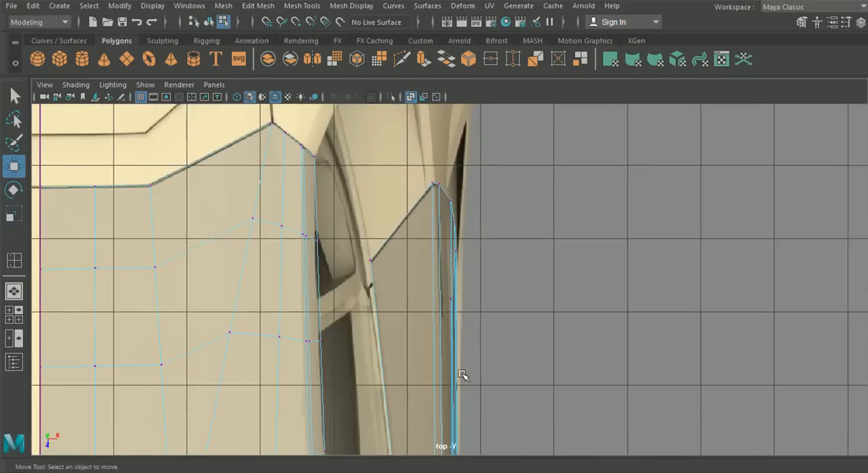
pyautogui.keyDown('alt'); pyautogui.moveTo(463, 337); pyautogui.dragTo(452, 222, button='middle'); pyautogui.keyUp('alt')
pyautogui.click(12, 290)
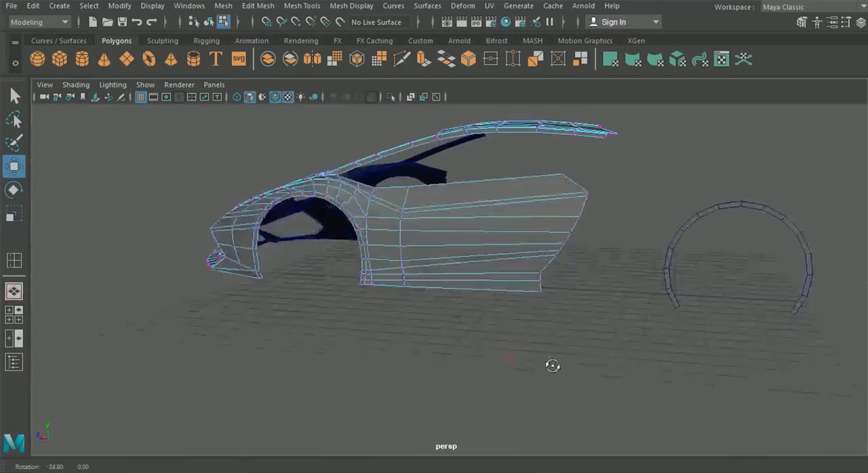
pyautogui.click(20, 316)
pyautogui.press('space')
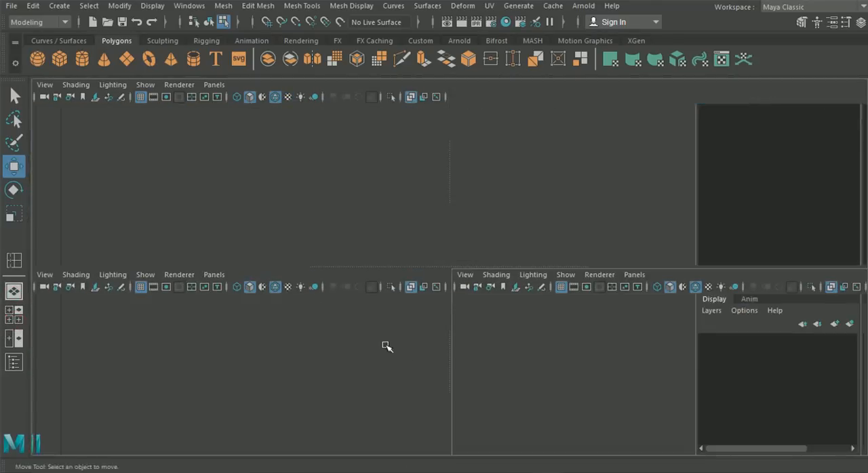
pyautogui.keyDown('alt'); pyautogui.moveTo(285, 310); pyautogui.dragTo(556, 332, button='middle'); pyautogui.keyUp('alt')
pyautogui.keyDown('alt'); pyautogui.moveTo(221, 292); pyautogui.dragTo(606, 351, button='middle'); pyautogui.keyUp('alt')
pyautogui.keyDown('alt'); pyautogui.moveTo(255, 299); pyautogui.dragTo(309, 299, button='middle'); pyautogui.keyUp('alt')
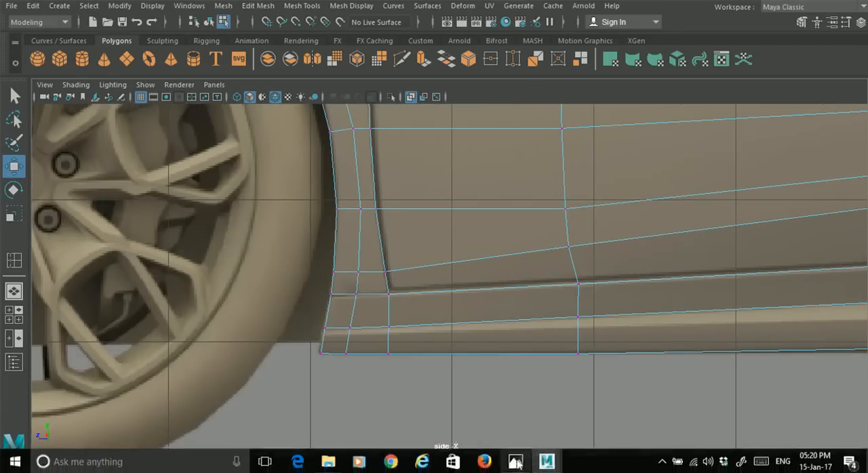
pyautogui.click(515, 461)
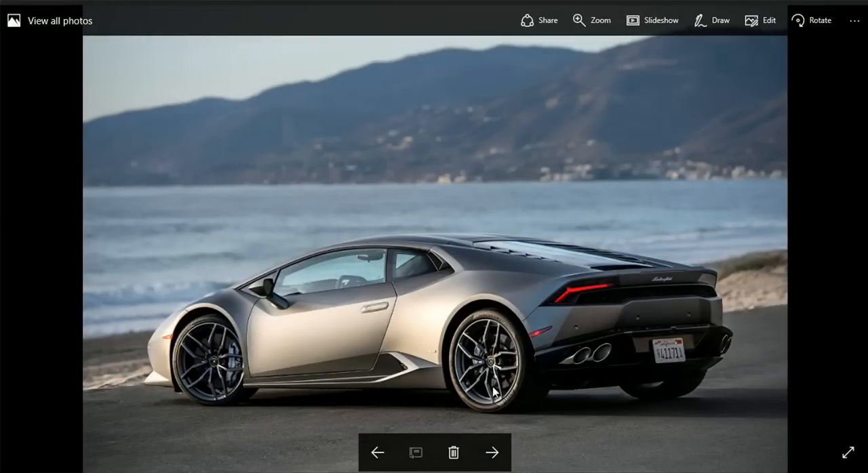
pyautogui.click(795, 2)
# - Select the row of faces below the sill crease, from the wheel arch to the rear end, and extrude it
pyautogui.moveTo(387, 330); pyautogui.dragTo(385, 129, button='right')
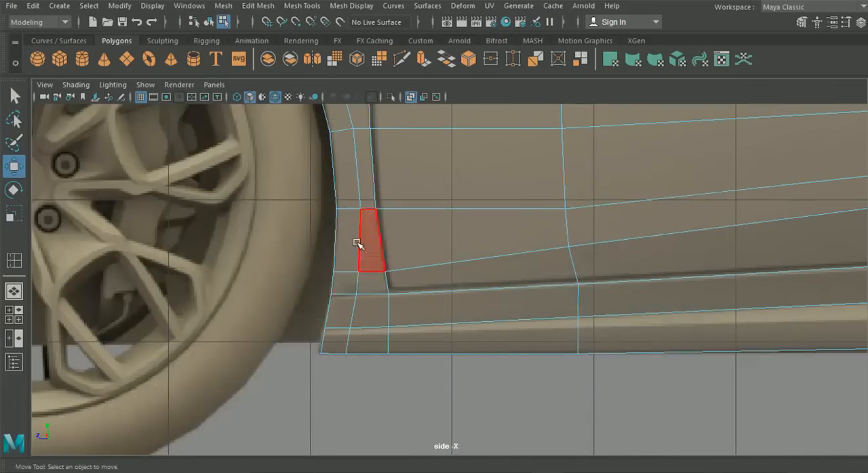
pyautogui.click(349, 342)
pyautogui.keyDown('shift'); pyautogui.click(420, 337); pyautogui.keyUp('shift')
pyautogui.keyDown('shift'); pyautogui.click(602, 343); pyautogui.keyUp('shift')
pyautogui.moveTo(611, 291); pyautogui.dragTo(614, 135, button='right')
pyautogui.press('f')
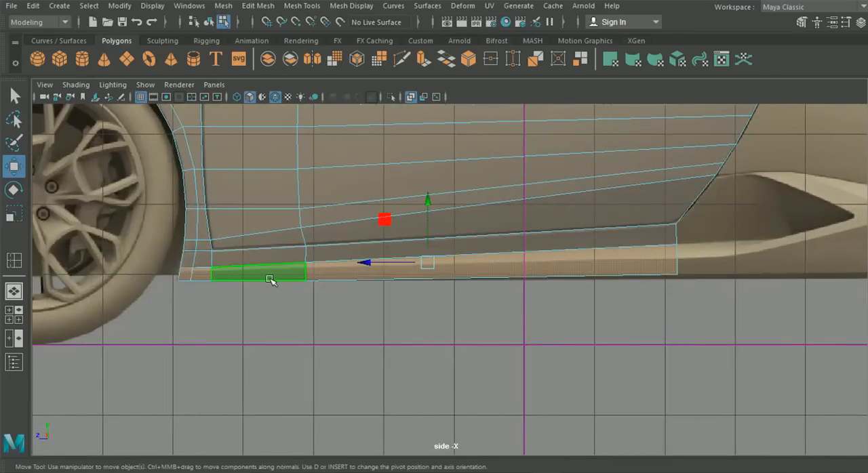
pyautogui.click(13, 290)
pyautogui.keyDown('alt'); pyautogui.moveTo(193, 309); pyautogui.dragTo(269, 328); pyautogui.keyUp('alt')
pyautogui.scroll(3, 350, 333)
pyautogui.keyDown('alt'); pyautogui.moveTo(352, 339); pyautogui.dragTo(413, 350); pyautogui.keyUp('alt')
pyautogui.keyDown('alt'); pyautogui.moveTo(416, 346); pyautogui.dragTo(385, 345, button='middle'); pyautogui.keyUp('alt')
pyautogui.hotkey('ctrl', 'e')
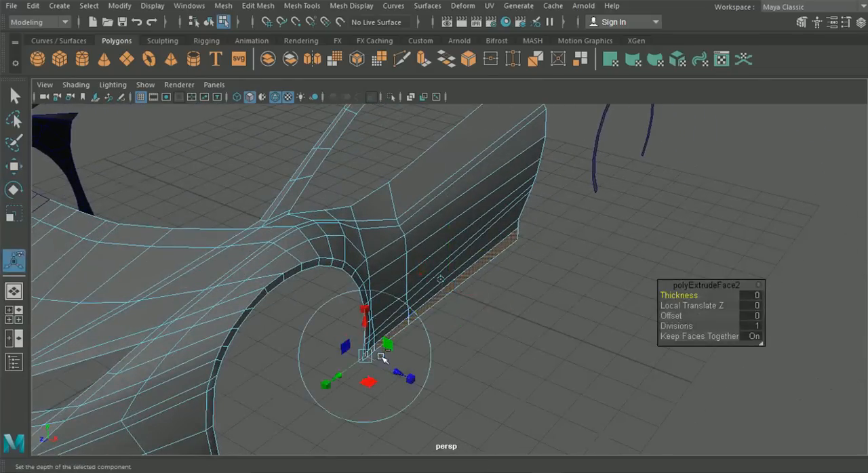
# - Pull the extruded sill faces outward along the world X axis and rotate them about the vertical axis, tapering toward the front wheel
pyautogui.click(444, 279)
pyautogui.keyDown('alt'); pyautogui.moveTo(492, 318); pyautogui.dragTo(495, 297); pyautogui.keyUp('alt')
pyautogui.moveTo(508, 358)
pyautogui.keyDown('alt'); pyautogui.mouseDown()
pyautogui.moveTo(511, 347)
pyautogui.moveTo(503, 348)
pyautogui.mouseUp(); pyautogui.keyUp('alt')
pyautogui.click(501, 345)
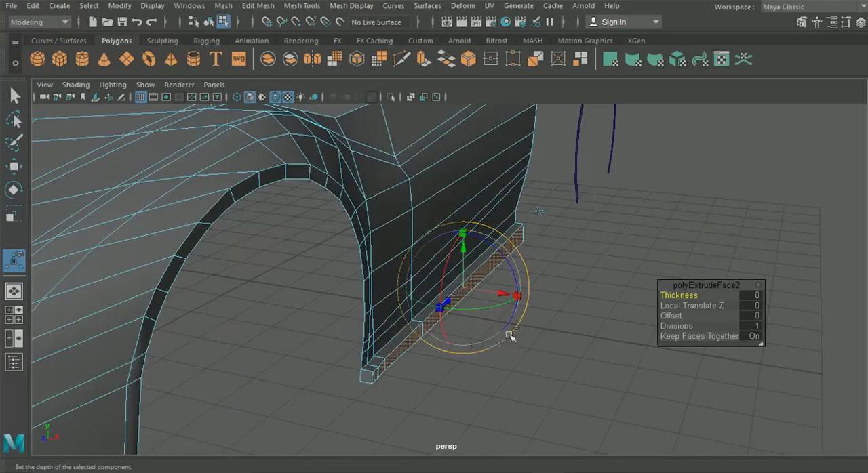
pyautogui.keyDown('alt'); pyautogui.moveTo(462, 327); pyautogui.dragTo(509, 323); pyautogui.keyUp('alt')
pyautogui.keyDown('alt'); pyautogui.moveTo(534, 299); pyautogui.dragTo(513, 303); pyautogui.keyUp('alt')
pyautogui.click(532, 313)
pyautogui.click(513, 303)
pyautogui.keyDown('alt'); pyautogui.moveTo(442, 410); pyautogui.dragTo(453, 385, button='middle'); pyautogui.keyUp('alt')
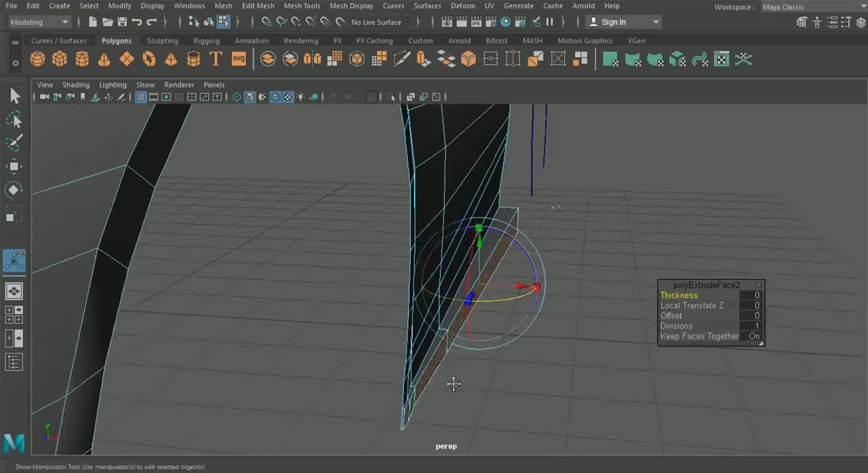
pyautogui.keyDown('alt'); pyautogui.moveTo(491, 351); pyautogui.dragTo(500, 351); pyautogui.keyUp('alt')
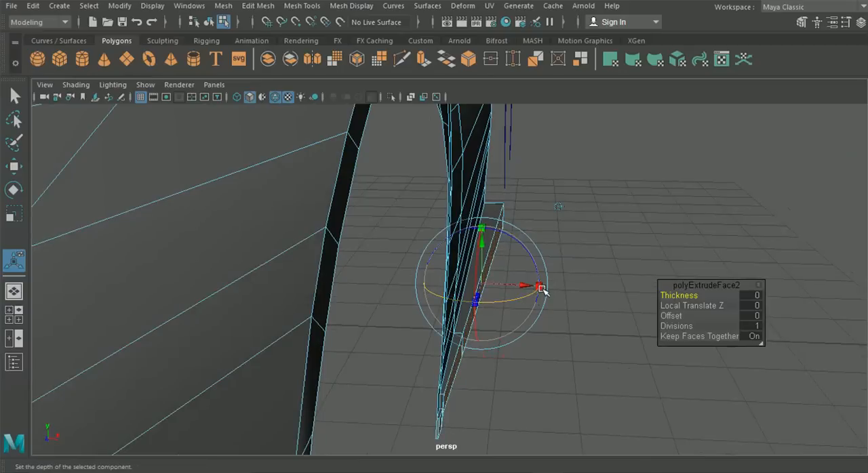
# - Flatten the extruded sill faces by scaling them along X, shift them inward so the ledge thins at the front, and deselect
pyautogui.moveTo(536, 295); pyautogui.dragTo(533, 303)
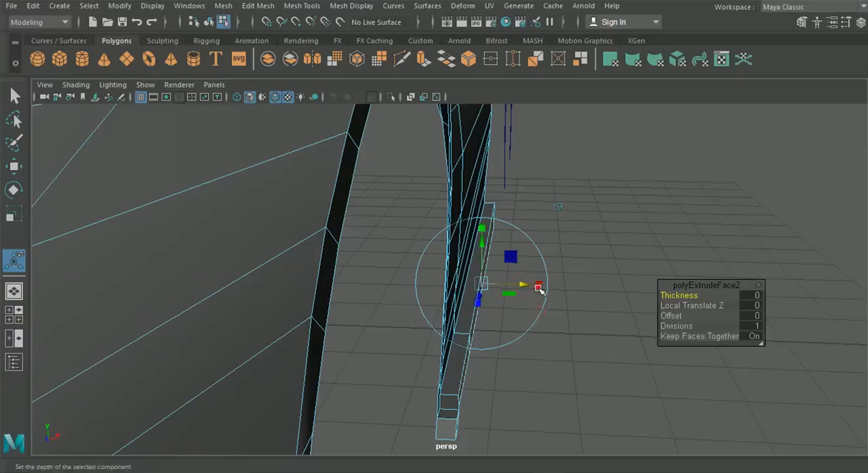
pyautogui.moveTo(537, 285); pyautogui.dragTo(536, 288)
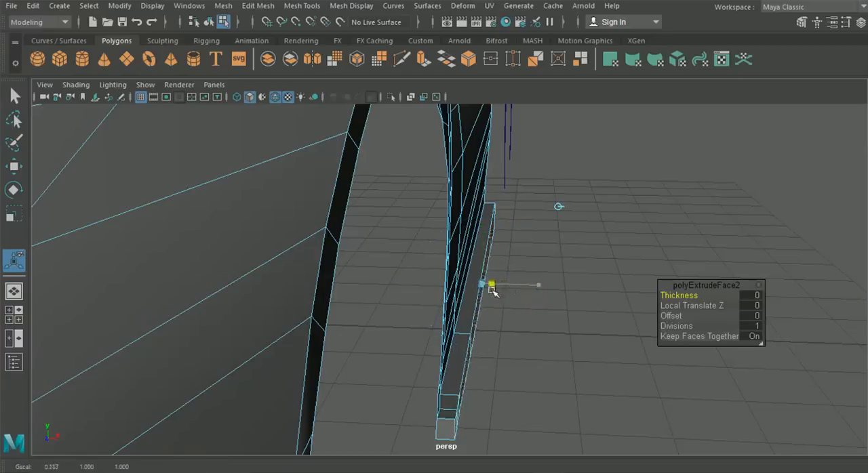
pyautogui.moveTo(486, 289); pyautogui.dragTo(486, 291)
pyautogui.moveTo(540, 287); pyautogui.dragTo(498, 290)
pyautogui.moveTo(544, 337)
pyautogui.keyDown('alt'); pyautogui.mouseDown()
pyautogui.moveTo(467, 321)
pyautogui.moveTo(536, 324)
pyautogui.mouseUp(); pyautogui.keyUp('alt')
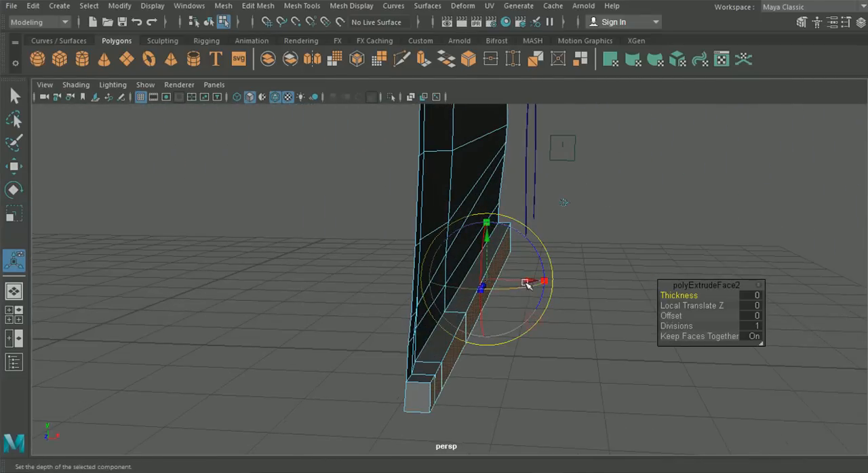
pyautogui.moveTo(513, 290); pyautogui.dragTo(514, 288)
pyautogui.keyDown('alt'); pyautogui.moveTo(567, 380); pyautogui.dragTo(316, 393); pyautogui.keyUp('alt')
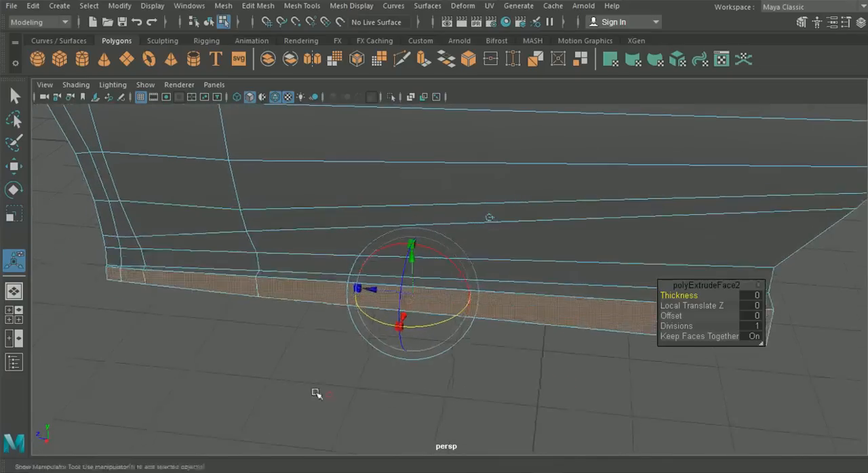
pyautogui.click(155, 322)
pyautogui.keyDown('alt'); pyautogui.moveTo(244, 368); pyautogui.dragTo(294, 390); pyautogui.keyUp('alt')
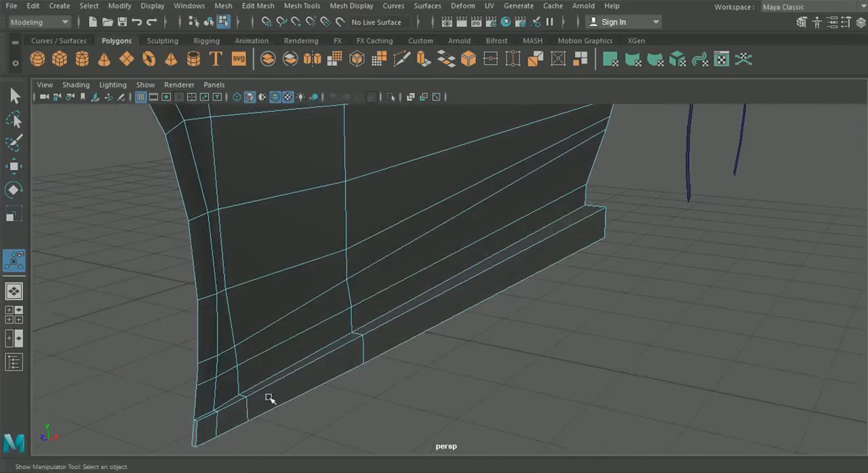
pyautogui.keyDown('alt'); pyautogui.moveTo(361, 408); pyautogui.dragTo(282, 383); pyautogui.keyUp('alt')
# - In the side view, lower the sill ledge's upper outer vertices at the rear end and middle column to the blueprint's ledge line
pyautogui.click(14, 314)
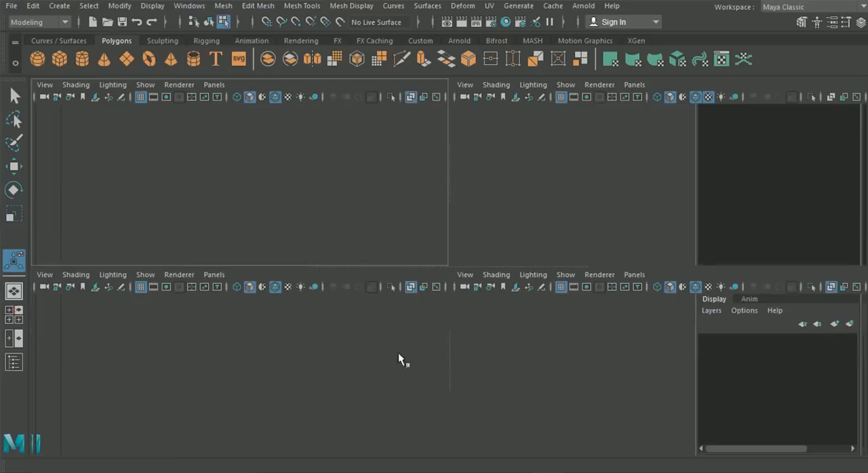
pyautogui.press('space')
pyautogui.keyDown('alt'); pyautogui.moveTo(644, 314); pyautogui.dragTo(537, 316, button='middle'); pyautogui.keyUp('alt')
pyautogui.moveTo(499, 209); pyautogui.dragTo(435, 124, button='right')
pyautogui.scroll(4, 608, 241)
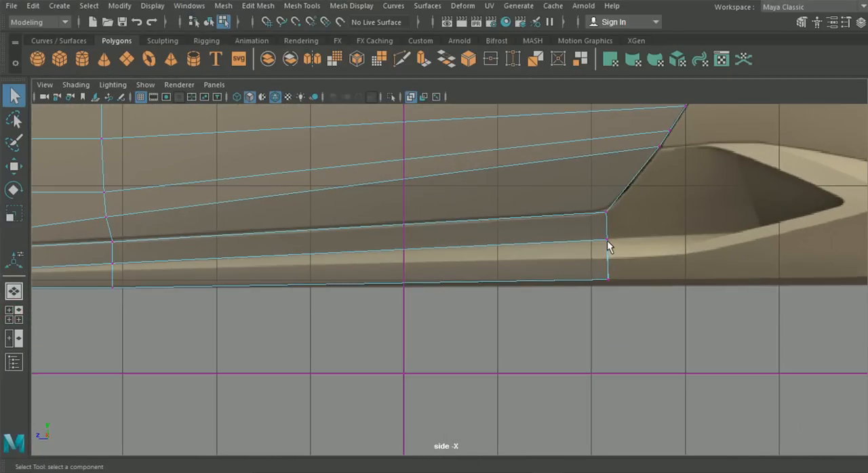
pyautogui.click(606, 240)
pyautogui.click(14, 166)
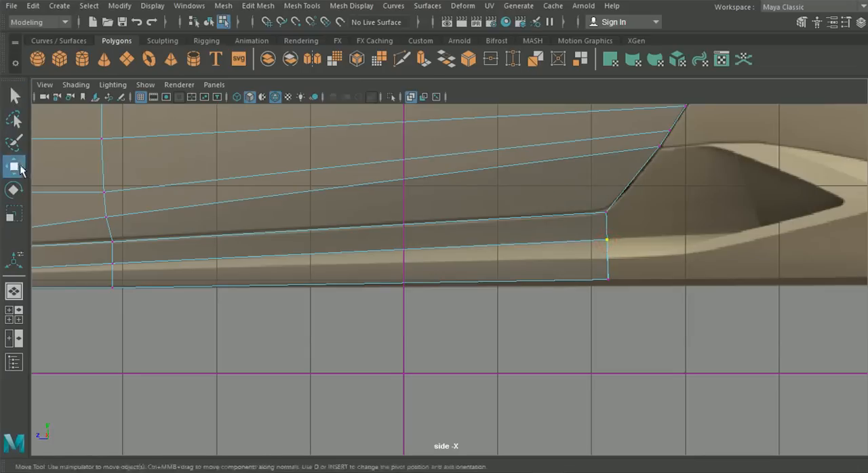
pyautogui.moveTo(604, 181); pyautogui.dragTo(613, 201)
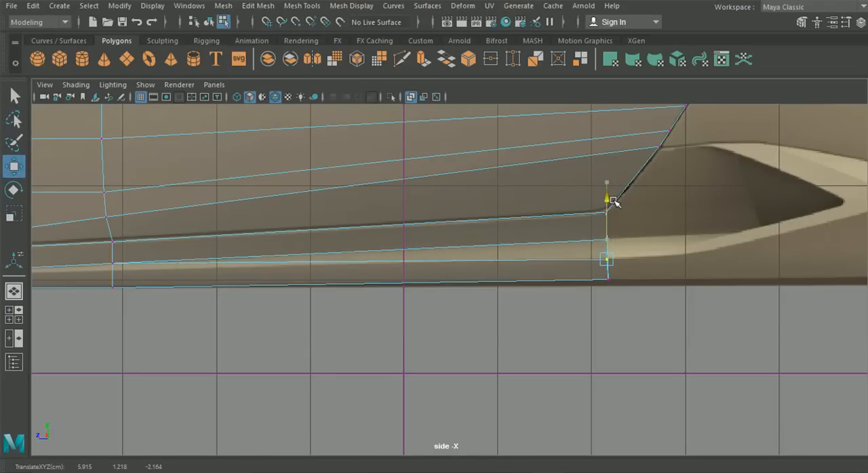
pyautogui.keyDown('alt'); pyautogui.moveTo(307, 246); pyautogui.dragTo(480, 268, button='middle'); pyautogui.keyUp('alt')
pyautogui.click(285, 286)
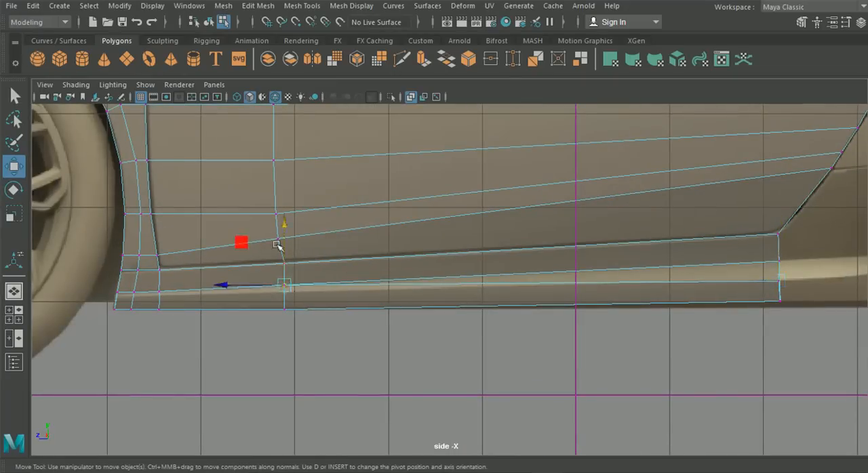
pyautogui.moveTo(288, 225); pyautogui.dragTo(287, 232)
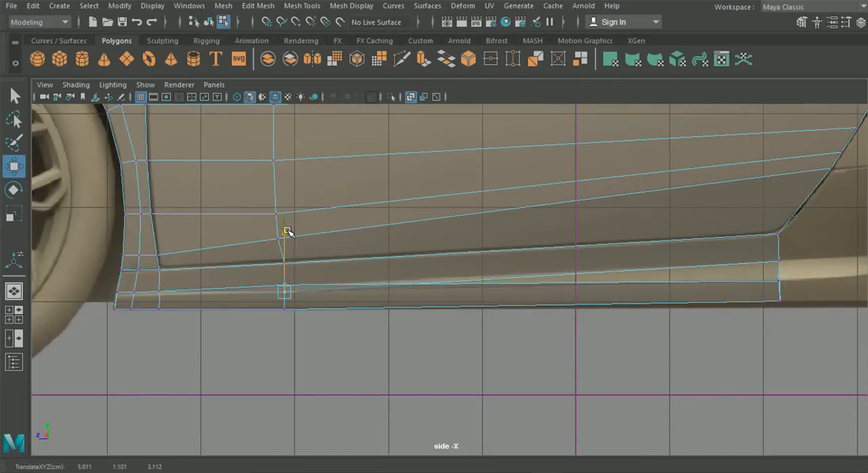
# - Select the three upper outer ledge vertices nearest the front wheel arch and lower them slightly
pyautogui.press('space')
pyautogui.press('space')
pyautogui.keyDown('alt'); pyautogui.moveTo(368, 341); pyautogui.dragTo(455, 365); pyautogui.keyUp('alt')
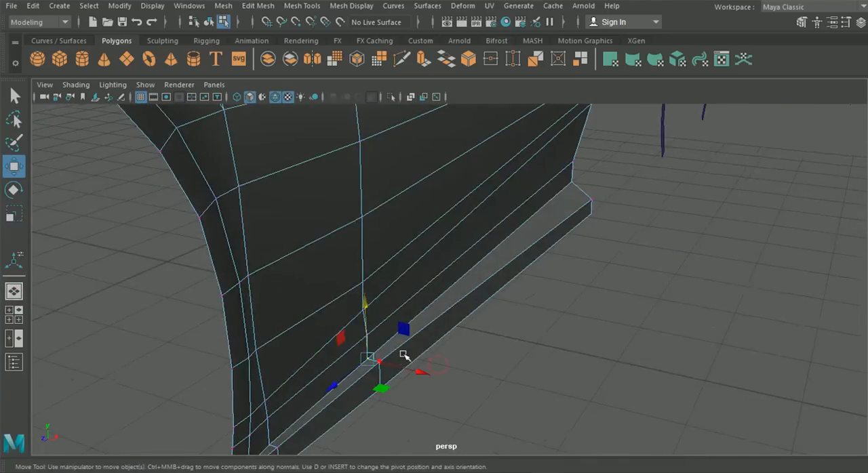
pyautogui.keyDown('alt'); pyautogui.moveTo(381, 305); pyautogui.dragTo(372, 301); pyautogui.keyUp('alt')
pyautogui.click(316, 389)
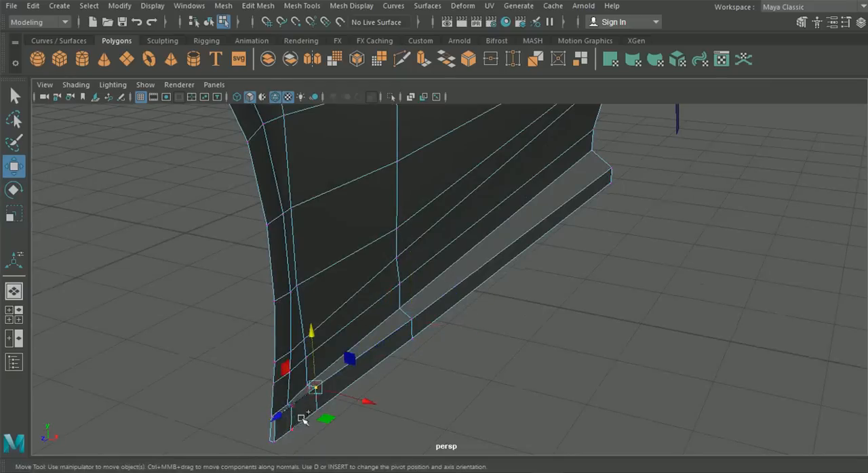
pyautogui.keyDown('shift'); pyautogui.click(290, 405); pyautogui.keyUp('shift')
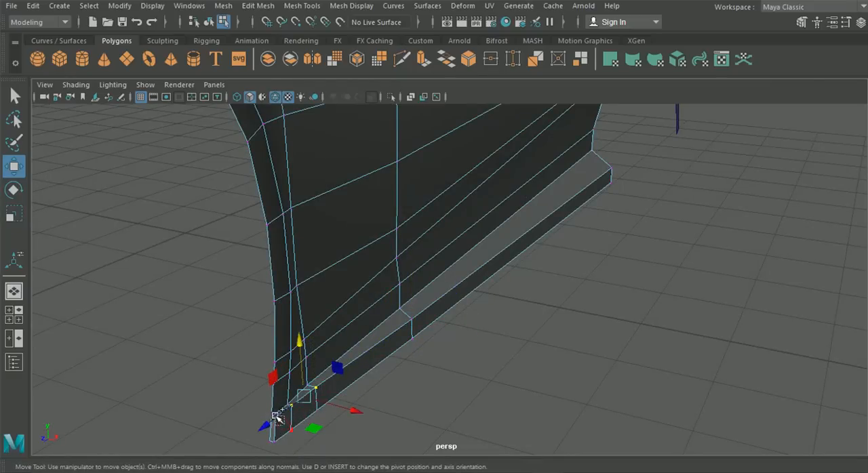
pyautogui.keyDown('shift'); pyautogui.click(274, 419); pyautogui.keyUp('shift')
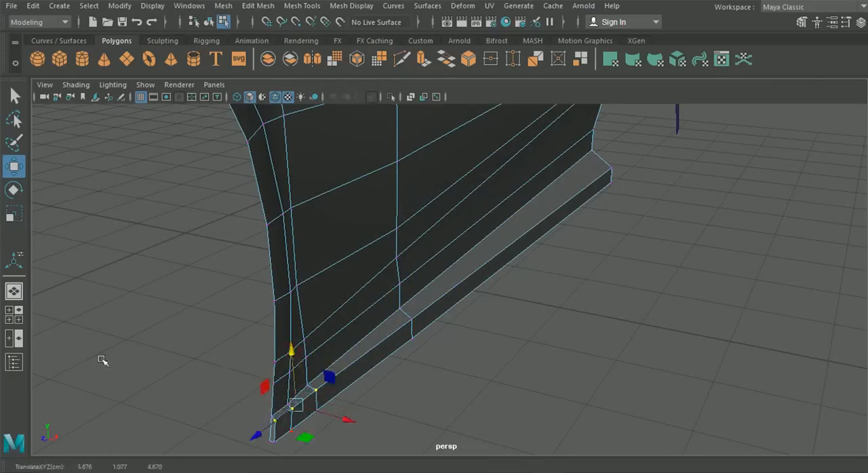
# - Fine-tune the height of the upper ledge vertices in the side view, from the wheel arch to the rear end
pyautogui.press('space')
pyautogui.press('space')
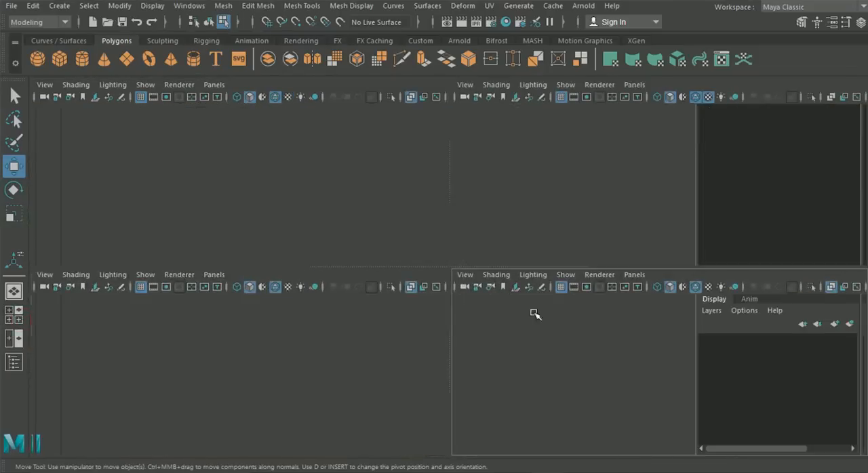
pyautogui.scroll(1, 434, 325)
pyautogui.keyDown('alt'); pyautogui.moveTo(534, 290); pyautogui.dragTo(439, 314, button='middle'); pyautogui.keyUp('alt')
pyautogui.scroll(2, 502, 251)
pyautogui.moveTo(520, 222); pyautogui.dragTo(522, 227, button='middle')
pyautogui.moveTo(523, 225); pyautogui.dragTo(523, 224)
pyautogui.keyDown('alt'); pyautogui.moveTo(602, 270); pyautogui.dragTo(585, 274, button='middle'); pyautogui.keyUp('alt')
pyautogui.moveTo(445, 287); pyautogui.dragTo(442, 287)
pyautogui.keyDown('alt'); pyautogui.moveTo(572, 309); pyautogui.dragTo(392, 312, button='middle'); pyautogui.keyUp('alt')
pyautogui.scroll(1, 585, 291)
pyautogui.keyDown('alt'); pyautogui.moveTo(572, 292); pyautogui.dragTo(271, 274, button='middle'); pyautogui.keyUp('alt')
pyautogui.keyDown('alt'); pyautogui.moveTo(842, 313); pyautogui.dragTo(491, 312, button='middle'); pyautogui.keyUp('alt')
pyautogui.click(692, 249)
pyautogui.click(691, 188)
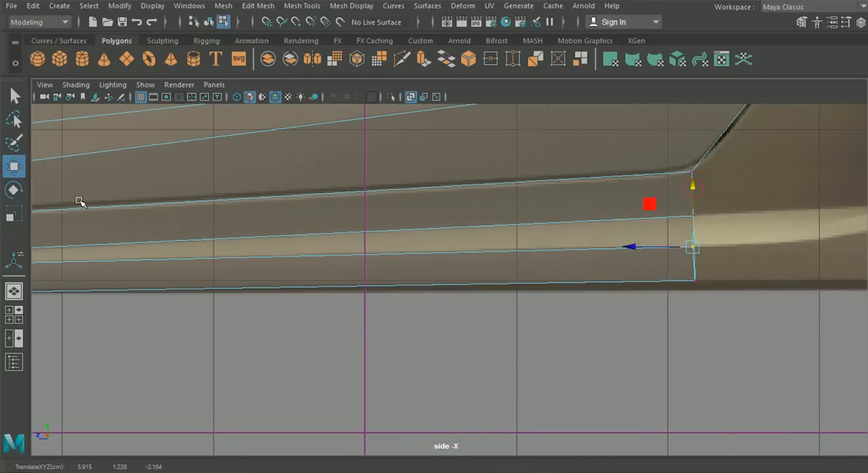
# - Select the small end-cap faces at the front and rear of the sill ledge and delete them
pyautogui.click(13, 290)
pyautogui.keyDown('alt'); pyautogui.moveTo(345, 362); pyautogui.dragTo(423, 337); pyautogui.keyUp('alt')
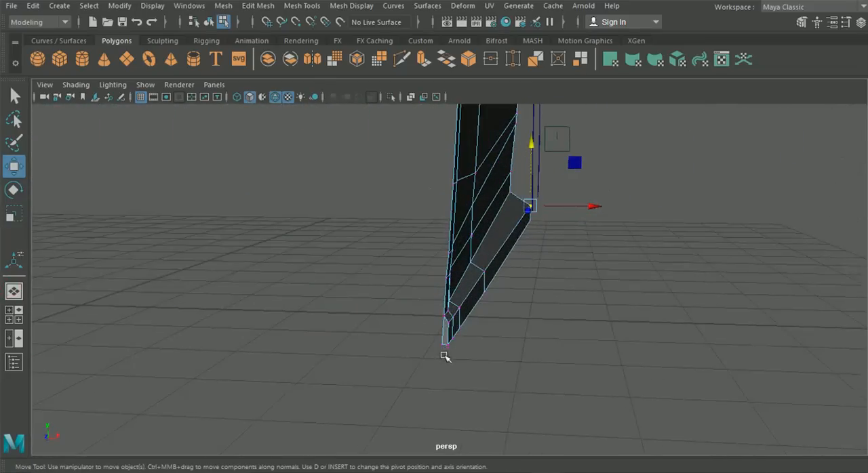
pyautogui.moveTo(441, 153); pyautogui.dragTo(454, 127, button='right')
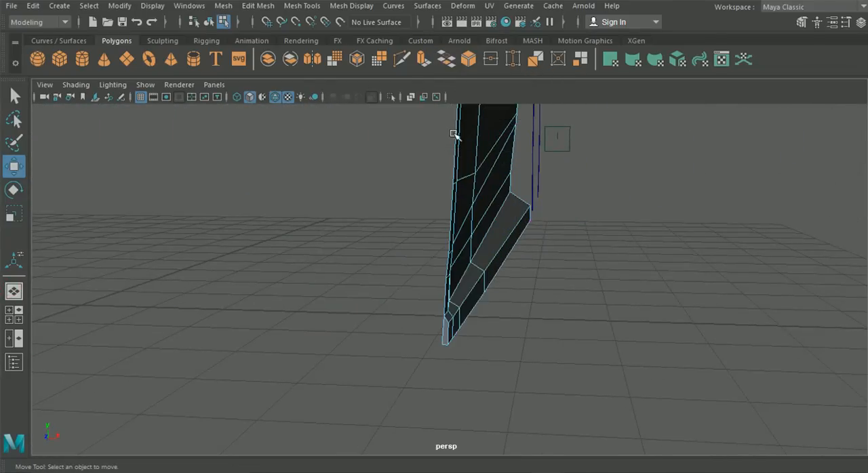
pyautogui.click(450, 332)
pyautogui.keyDown('alt'); pyautogui.moveTo(581, 354); pyautogui.dragTo(433, 359); pyautogui.keyUp('alt')
pyautogui.click(567, 247)
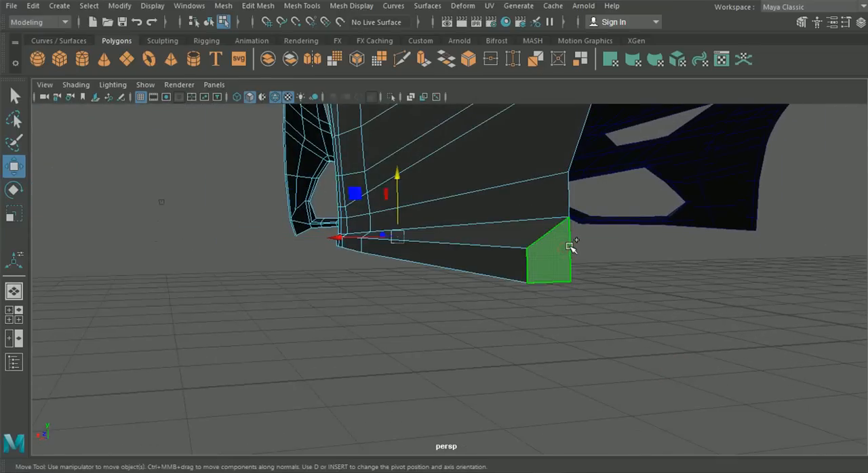
pyautogui.press('Delete')
# - Shift the ledge's bottom inner vertices at the rear end and middle column along the X axis, narrowing the underside
pyautogui.keyDown('alt'); pyautogui.moveTo(539, 266); pyautogui.dragTo(543, 310); pyautogui.keyUp('alt')
pyautogui.moveTo(522, 236); pyautogui.dragTo(471, 101, button='right')
pyautogui.keyDown('alt'); pyautogui.moveTo(542, 247); pyautogui.dragTo(484, 297); pyautogui.keyUp('alt')
pyautogui.click(460, 326)
pyautogui.click(9, 310)
pyautogui.press('space')
pyautogui.moveTo(531, 205); pyautogui.dragTo(541, 213)
pyautogui.click(21, 293)
pyautogui.keyDown('alt'); pyautogui.moveTo(474, 399); pyautogui.dragTo(421, 385); pyautogui.keyUp('alt')
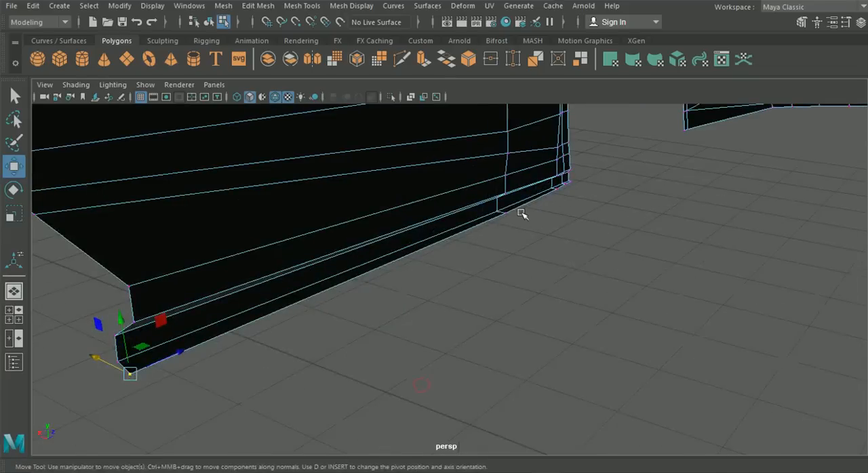
pyautogui.click(499, 241)
pyautogui.keyDown('alt'); pyautogui.moveTo(498, 238); pyautogui.dragTo(473, 225); pyautogui.keyUp('alt')
pyautogui.click(490, 215)
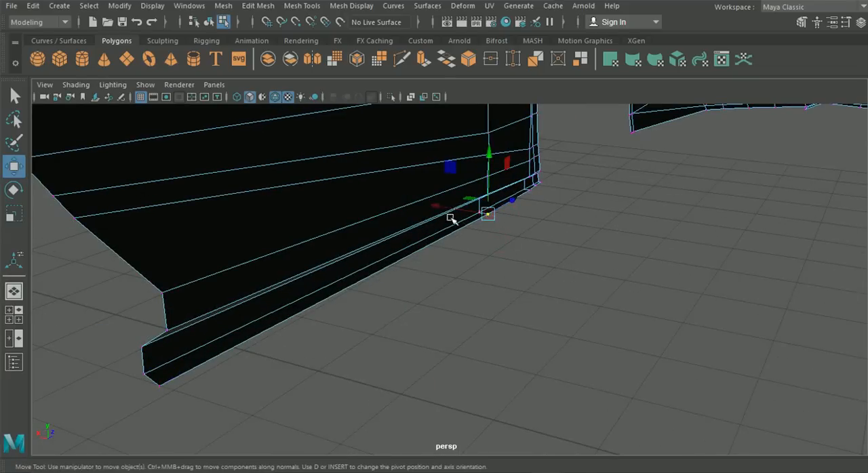
# - In the top view, select the ledge's rear outer vertices and move them inward along X to the blueprint's body edge
pyautogui.click(25, 322)
pyautogui.press('space')
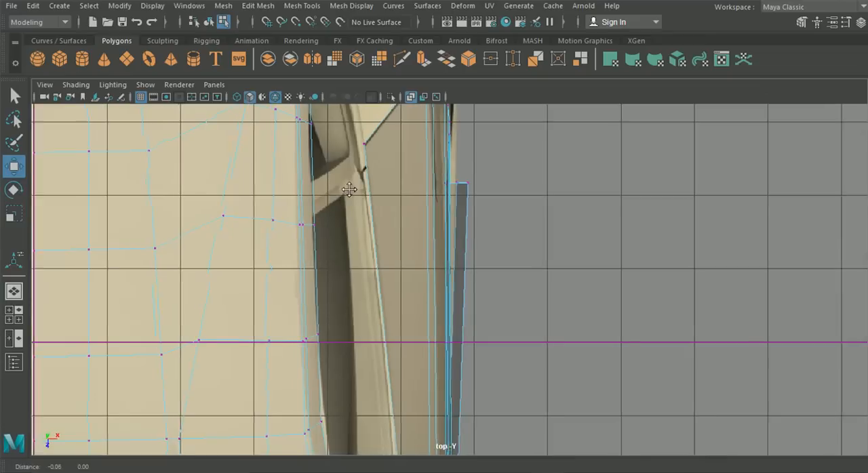
pyautogui.keyDown('alt'); pyautogui.moveTo(345, 187); pyautogui.dragTo(355, 192, button='middle'); pyautogui.keyUp('alt')
pyautogui.moveTo(460, 176); pyautogui.dragTo(483, 197)
pyautogui.keyDown('alt'); pyautogui.moveTo(479, 194); pyautogui.dragTo(474, 219, button='middle'); pyautogui.keyUp('alt')
pyautogui.moveTo(468, 299)
pyautogui.keyDown('alt'); pyautogui.mouseDown(button='middle')
pyautogui.moveTo(484, 183)
pyautogui.moveTo(463, 293)
pyautogui.mouseUp(button='middle'); pyautogui.keyUp('alt')
pyautogui.scroll(2, 487, 198)
pyautogui.keyDown('alt'); pyautogui.moveTo(488, 197); pyautogui.dragTo(481, 259, button='middle'); pyautogui.keyUp('alt')
pyautogui.scroll(3, 491, 258)
pyautogui.moveTo(528, 248); pyautogui.dragTo(509, 249)
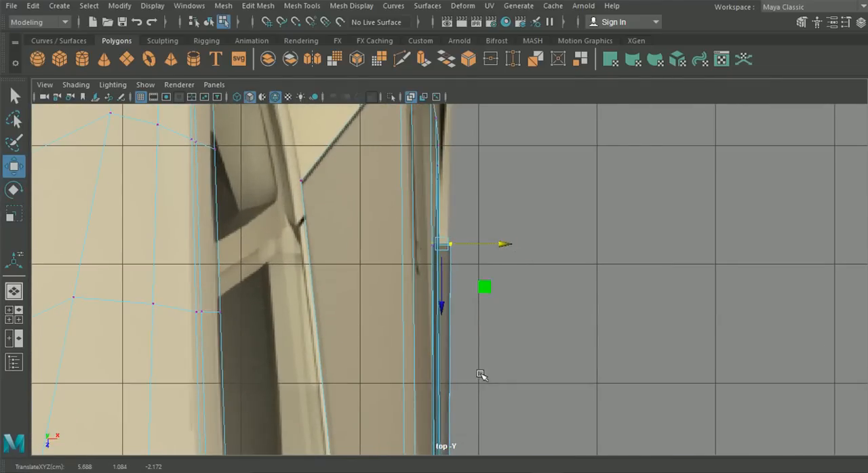
# - In the top view, nudge the ledge's middle-column outer vertices slightly outward along X
pyautogui.keyDown('alt'); pyautogui.moveTo(480, 374); pyautogui.dragTo(499, 208, button='middle'); pyautogui.keyUp('alt')
pyautogui.keyDown('alt'); pyautogui.moveTo(470, 333); pyautogui.dragTo(476, 190, button='middle'); pyautogui.keyUp('alt')
pyautogui.keyDown('alt'); pyautogui.moveTo(494, 324); pyautogui.dragTo(497, 205, button='middle'); pyautogui.keyUp('alt')
pyautogui.moveTo(536, 364); pyautogui.dragTo(537, 364)
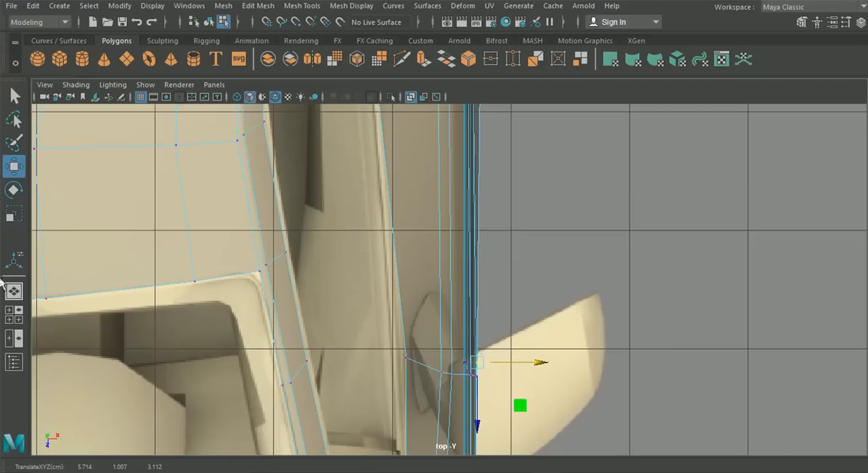
# - Return to object selection and examine the sill ledge and the whole body in the perspective and side views
pyautogui.click(14, 290)
pyautogui.keyDown('alt'); pyautogui.moveTo(398, 341); pyautogui.dragTo(460, 349); pyautogui.keyUp('alt')
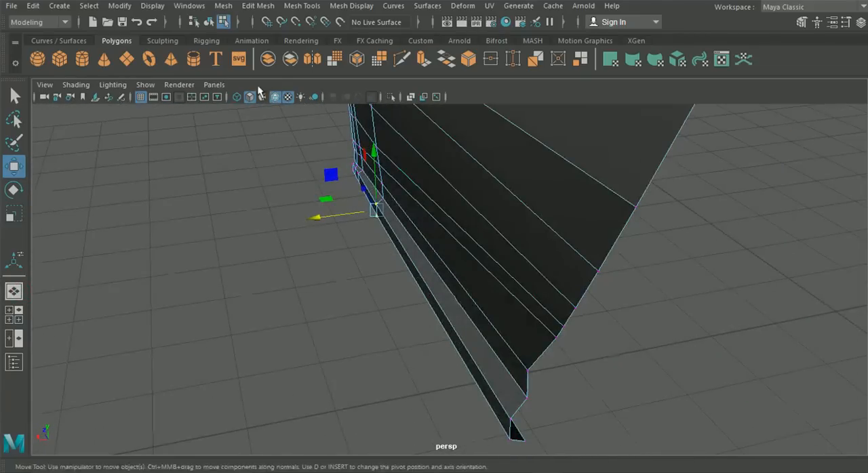
pyautogui.click(209, 21)
pyautogui.keyDown('alt'); pyautogui.moveTo(198, 252); pyautogui.dragTo(464, 281); pyautogui.keyUp('alt')
pyautogui.scroll(-4, 550, 290)
pyautogui.scroll(-1, 458, 281)
pyautogui.keyDown('alt'); pyautogui.moveTo(445, 283); pyautogui.dragTo(462, 299, button='middle'); pyautogui.keyUp('alt')
pyautogui.keyDown('alt'); pyautogui.moveTo(462, 299); pyautogui.dragTo(282, 304); pyautogui.keyUp('alt')
pyautogui.press('space')
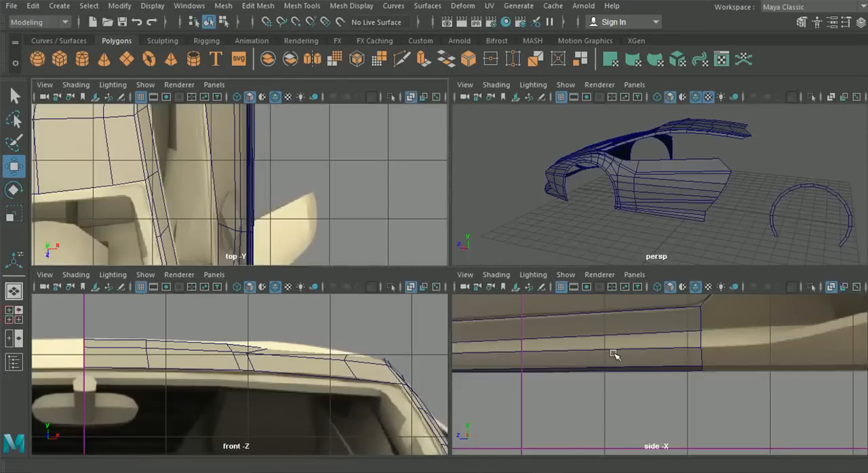
pyautogui.press('space')
# - Insert three vertical edge loops across the door and sill, spaced between the existing middle column and the door's rear edge
pyautogui.scroll(-10, 474, 307)
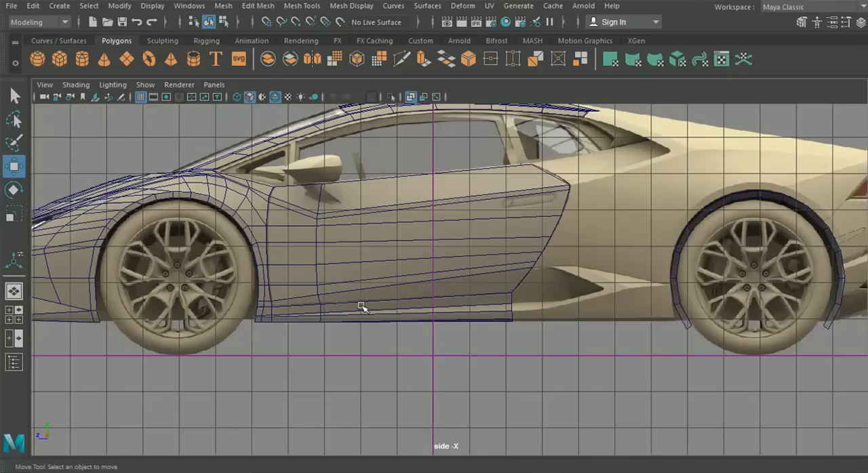
pyautogui.scroll(3, 365, 229)
pyautogui.click(305, 7)
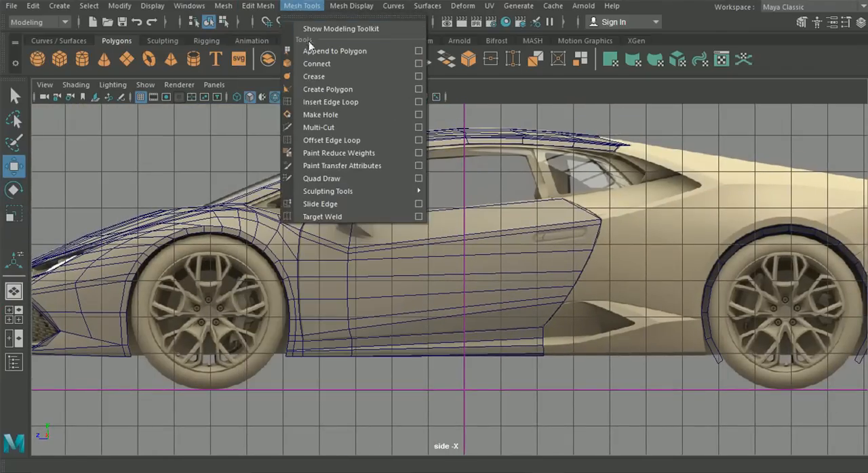
pyautogui.click(324, 103)
pyautogui.keyDown('alt'); pyautogui.moveTo(395, 222); pyautogui.dragTo(436, 244, button='middle'); pyautogui.keyUp('alt')
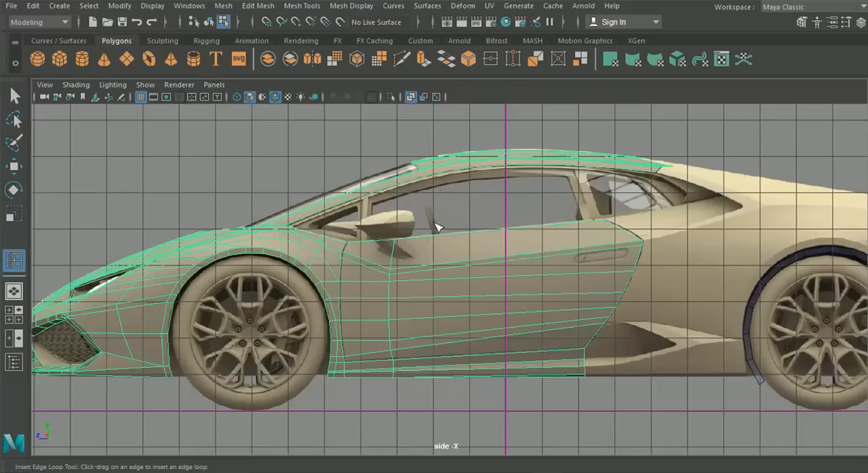
pyautogui.moveTo(437, 239); pyautogui.dragTo(434, 241)
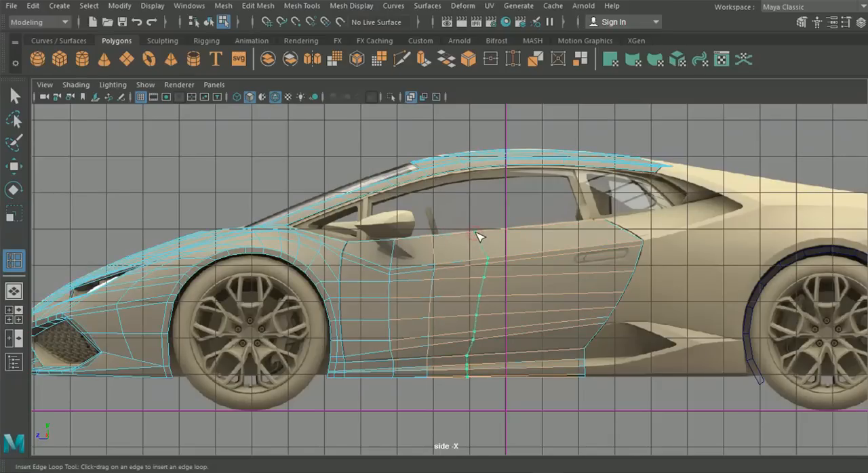
pyautogui.moveTo(515, 232); pyautogui.dragTo(523, 232)
pyautogui.moveTo(526, 233); pyautogui.dragTo(537, 232)
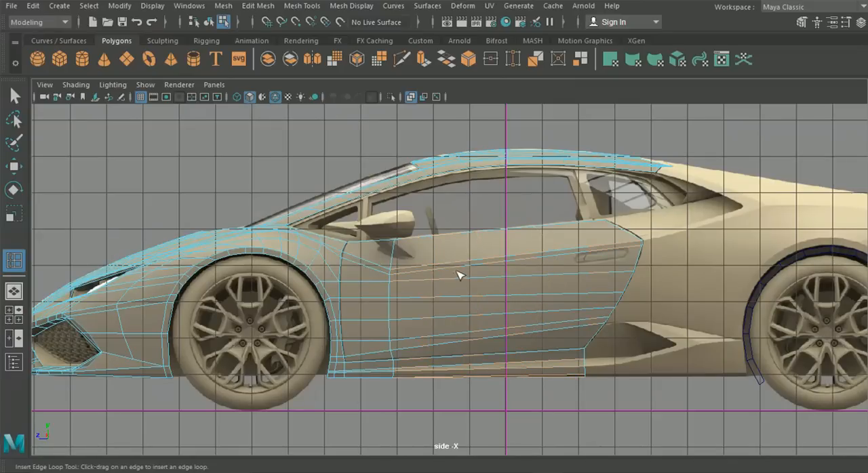
pyautogui.moveTo(542, 254); pyautogui.dragTo(517, 257)
pyautogui.moveTo(467, 266); pyautogui.dragTo(453, 267)
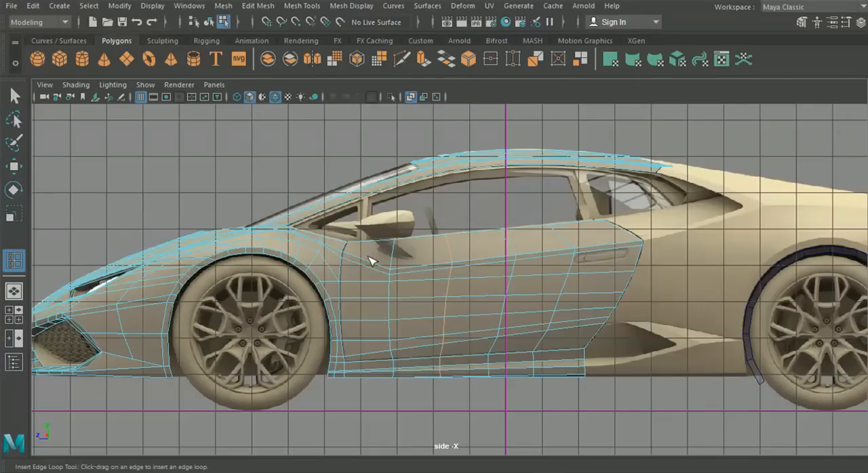
# - Return to object selection and inspect the door, sill and front of the body from several angles
pyautogui.click(13, 291)
pyautogui.keyDown('alt'); pyautogui.moveTo(445, 293); pyautogui.dragTo(484, 297); pyautogui.keyUp('alt')
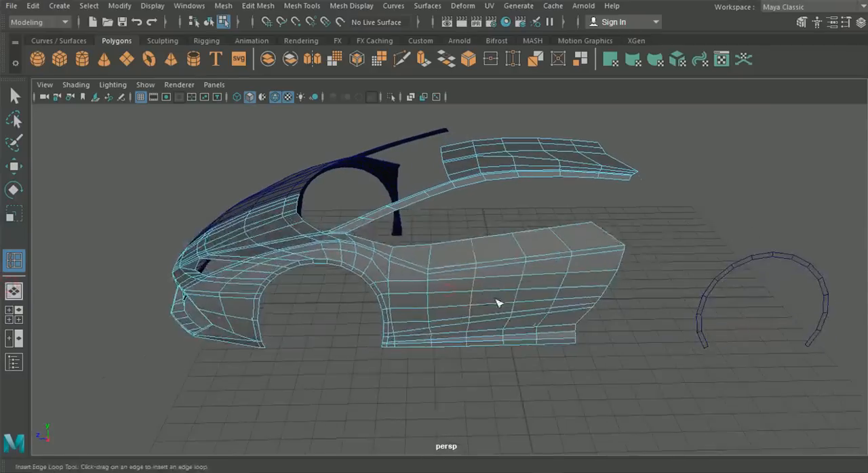
pyautogui.keyDown('alt'); pyautogui.moveTo(626, 299); pyautogui.dragTo(712, 311); pyautogui.keyUp('alt')
pyautogui.click(209, 21)
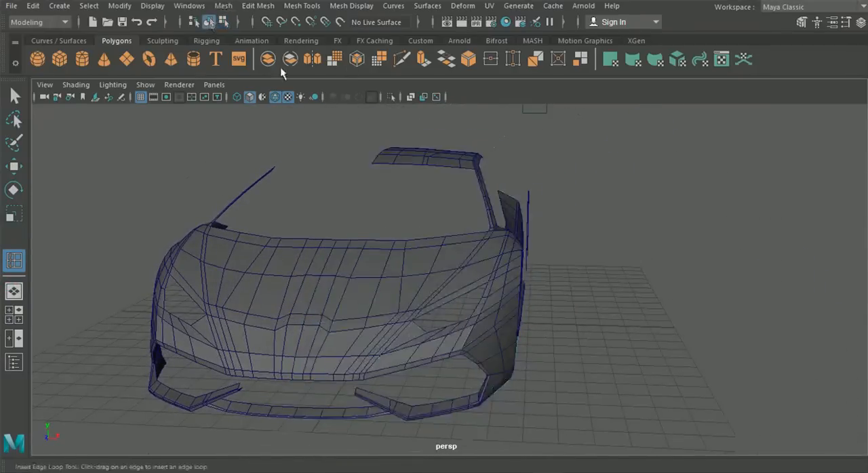
pyautogui.keyDown('alt'); pyautogui.moveTo(523, 252); pyautogui.dragTo(494, 249); pyautogui.keyUp('alt')
pyautogui.click(14, 96)
pyautogui.keyDown('alt'); pyautogui.moveTo(470, 285); pyautogui.dragTo(629, 324); pyautogui.keyUp('alt')
pyautogui.keyDown('alt'); pyautogui.moveTo(630, 317); pyautogui.dragTo(555, 358, button='middle'); pyautogui.keyUp('alt')
pyautogui.keyDown('alt'); pyautogui.moveTo(549, 358); pyautogui.dragTo(499, 359); pyautogui.keyUp('alt')
pyautogui.keyDown('alt'); pyautogui.moveTo(493, 285); pyautogui.dragTo(564, 315); pyautogui.keyUp('alt')
pyautogui.keyDown('alt'); pyautogui.moveTo(463, 307); pyautogui.dragTo(559, 325); pyautogui.keyUp('alt')
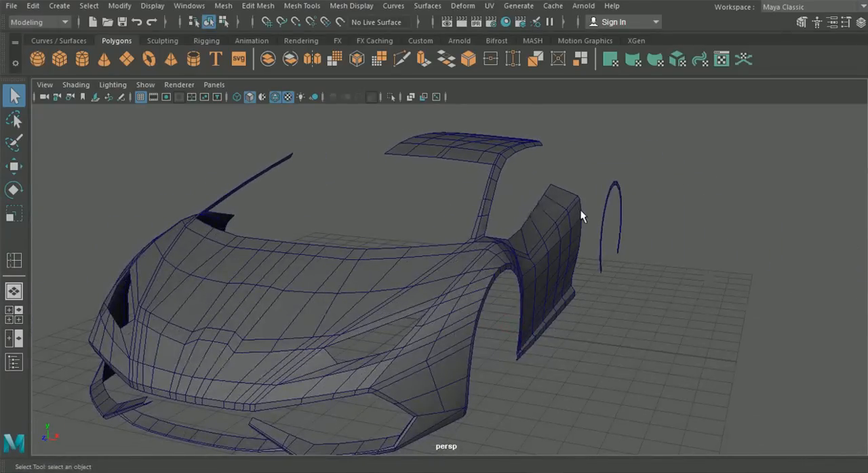
pyautogui.keyDown('alt'); pyautogui.moveTo(564, 320); pyautogui.dragTo(498, 278); pyautogui.keyUp('alt')
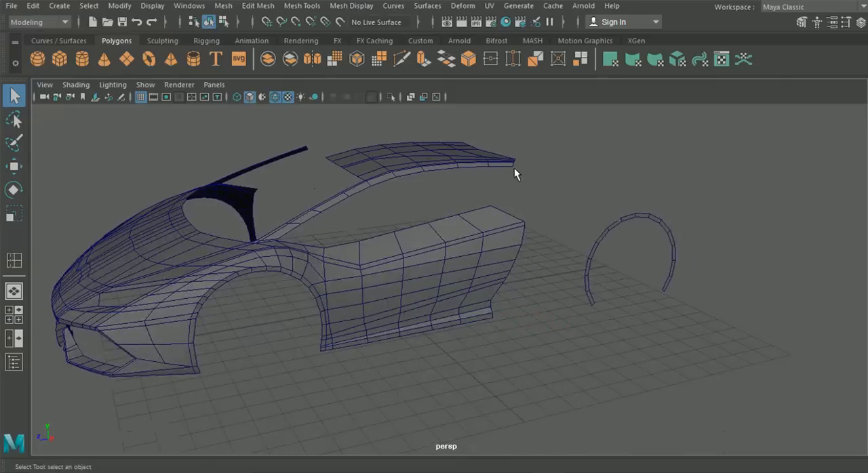
pyautogui.keyDown('alt'); pyautogui.moveTo(616, 196); pyautogui.dragTo(448, 239); pyautogui.keyUp('alt')
# - Delete the outdated mirrored half of the body on the opposite side
pyautogui.click(267, 242)
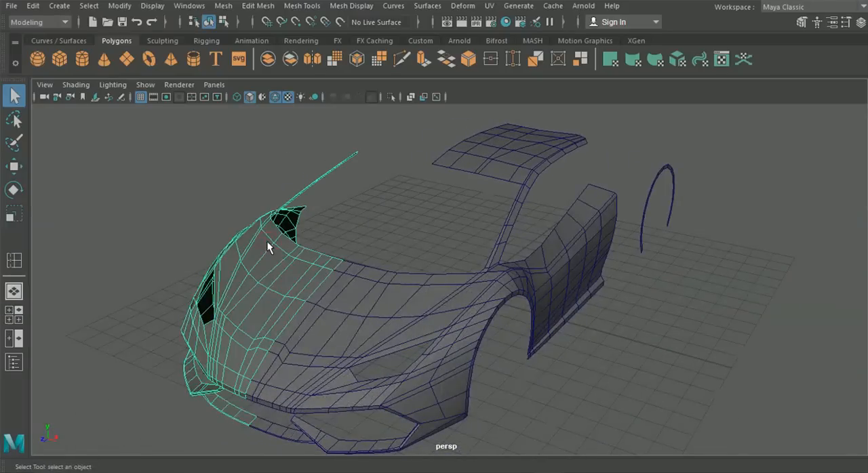
pyautogui.press('Delete')
pyautogui.keyDown('alt'); pyautogui.moveTo(296, 253); pyautogui.dragTo(337, 302); pyautogui.keyUp('alt')
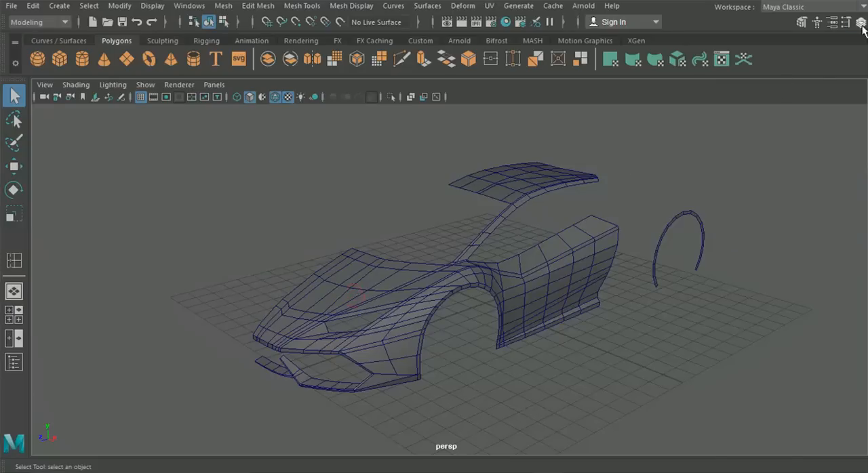
# - Duplicate the updated body half, group the copy and set the group's Scale X to -1 to mirror it
pyautogui.click(860, 23)
pyautogui.click(389, 249)
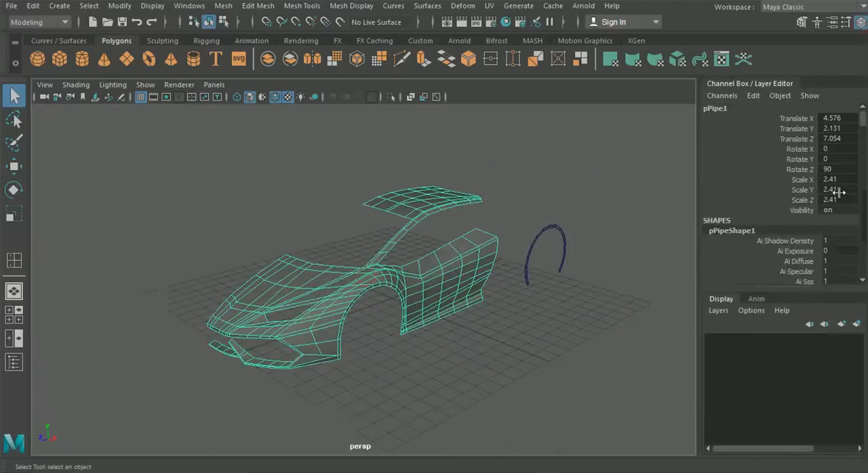
pyautogui.hotkey('ctrl', 'd')
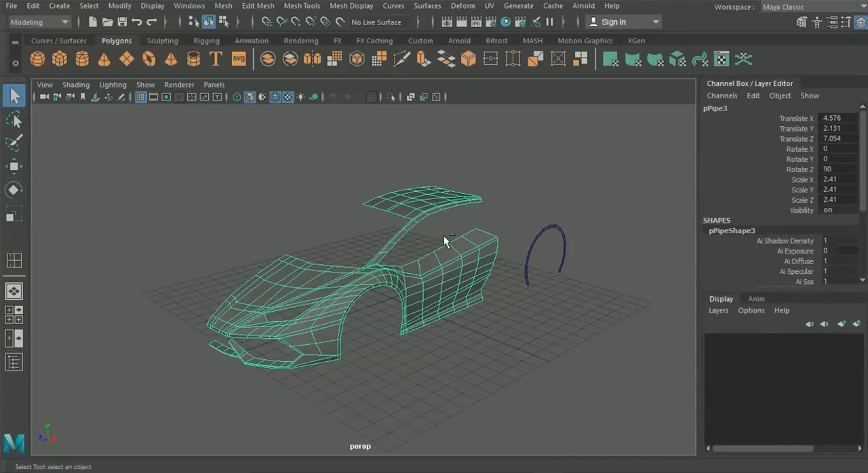
pyautogui.hotkey('ctrl', 'g')
pyautogui.click(844, 180)
pyautogui.write('-1')
pyautogui.press('Return')
pyautogui.click(424, 371)
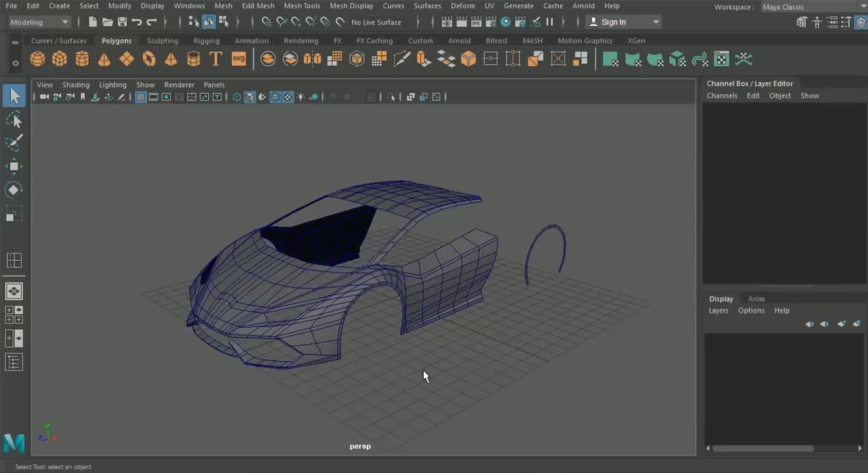
pyautogui.keyDown('alt'); pyautogui.moveTo(353, 322); pyautogui.dragTo(383, 322, button='middle'); pyautogui.keyUp('alt')
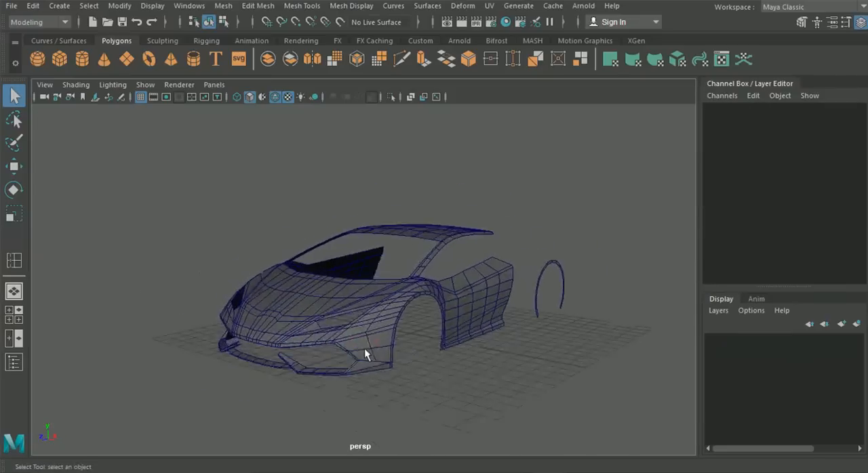